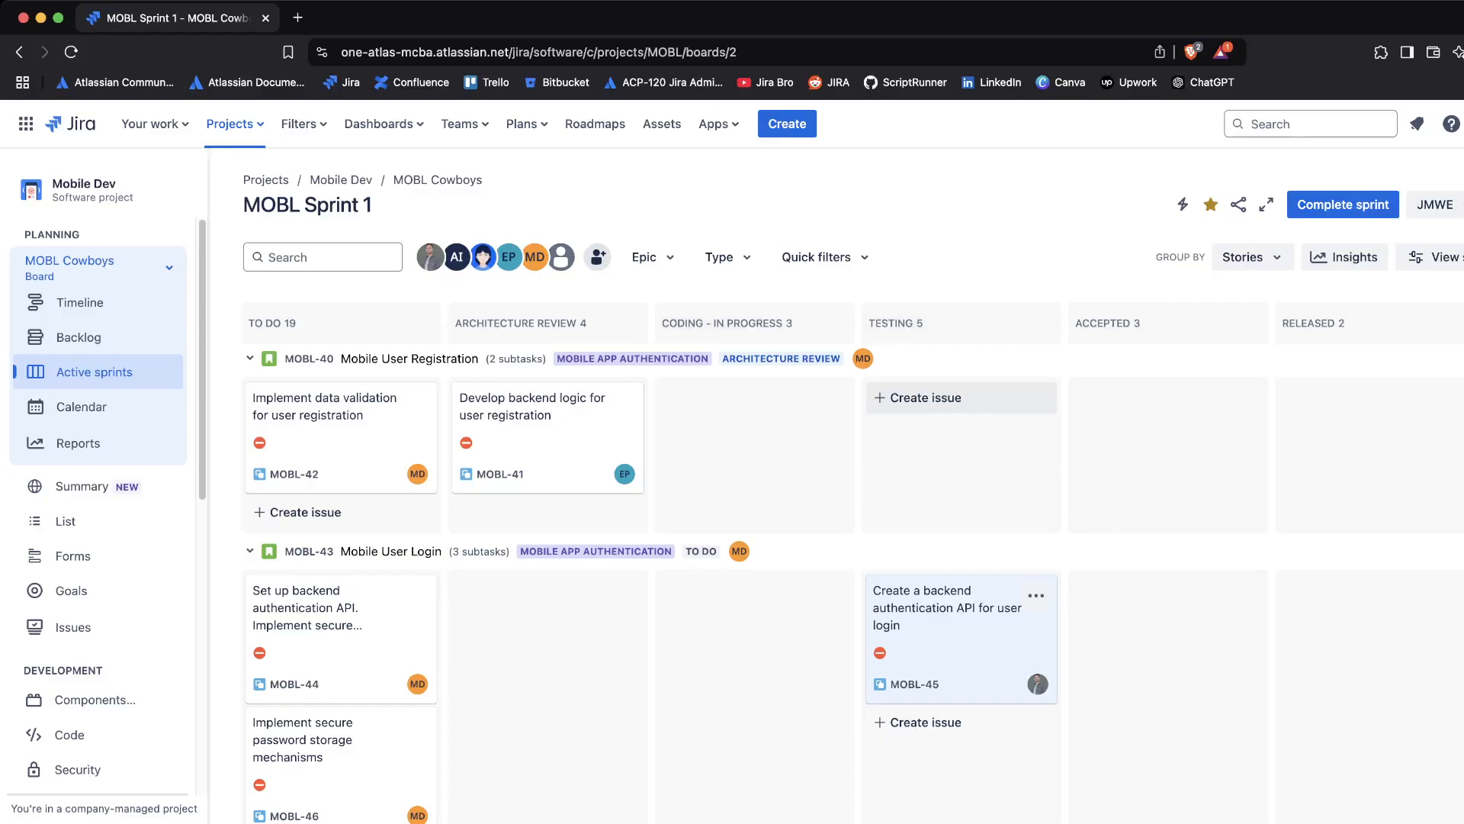
Filter the MOBL Sprint 1 board to the first listed assignee's issues and view the details of subtask MOBL-45
{"action": "scroll", "coordinate": [961, 534], "scroll_direction": "down", "scroll_amount": 10}
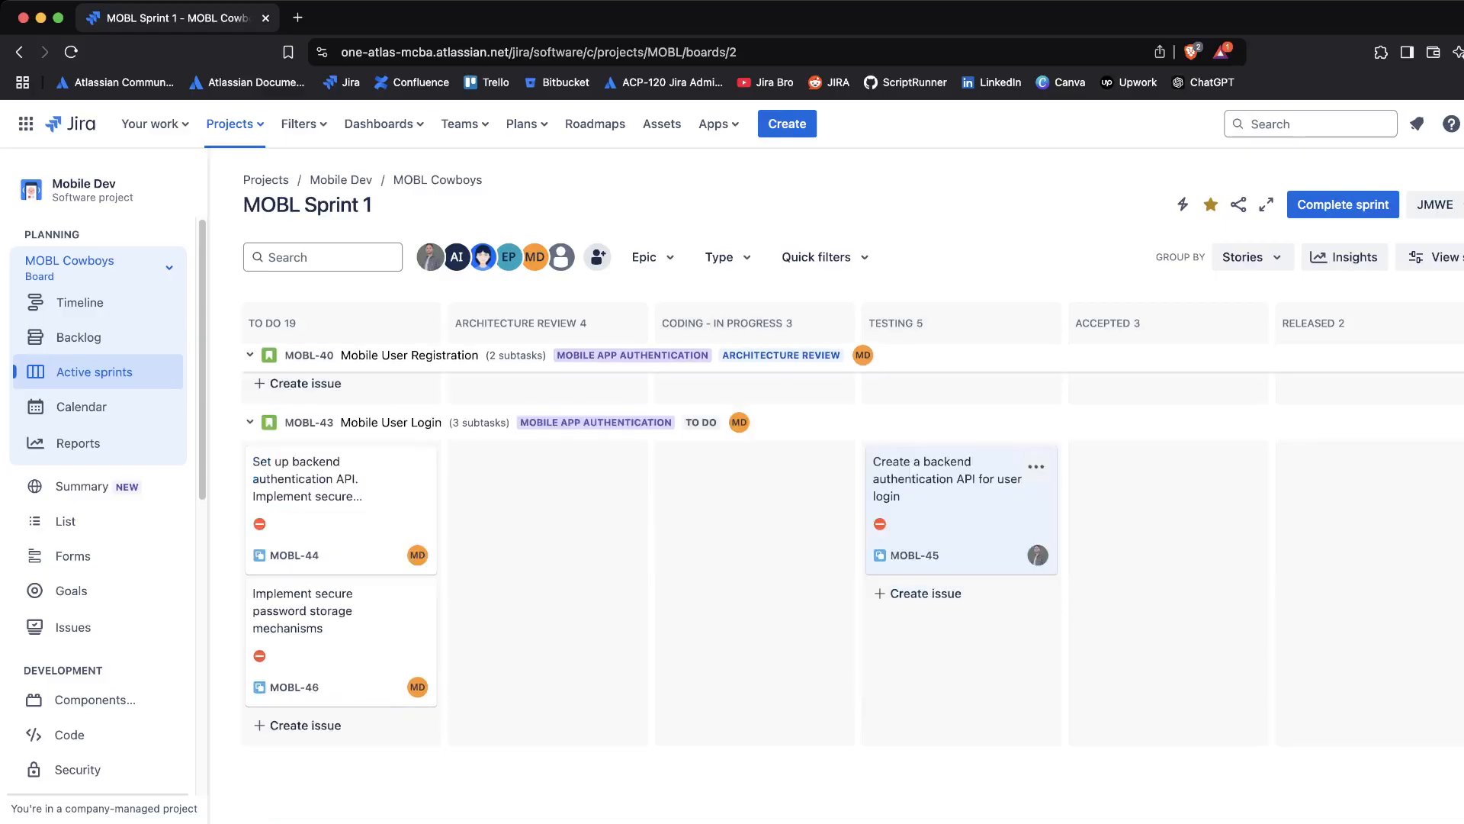
{"action": "scroll", "coordinate": [961, 533], "scroll_direction": "up", "scroll_amount": 8}
{"action": "scroll", "coordinate": [961, 534], "scroll_direction": "down", "scroll_amount": 5}
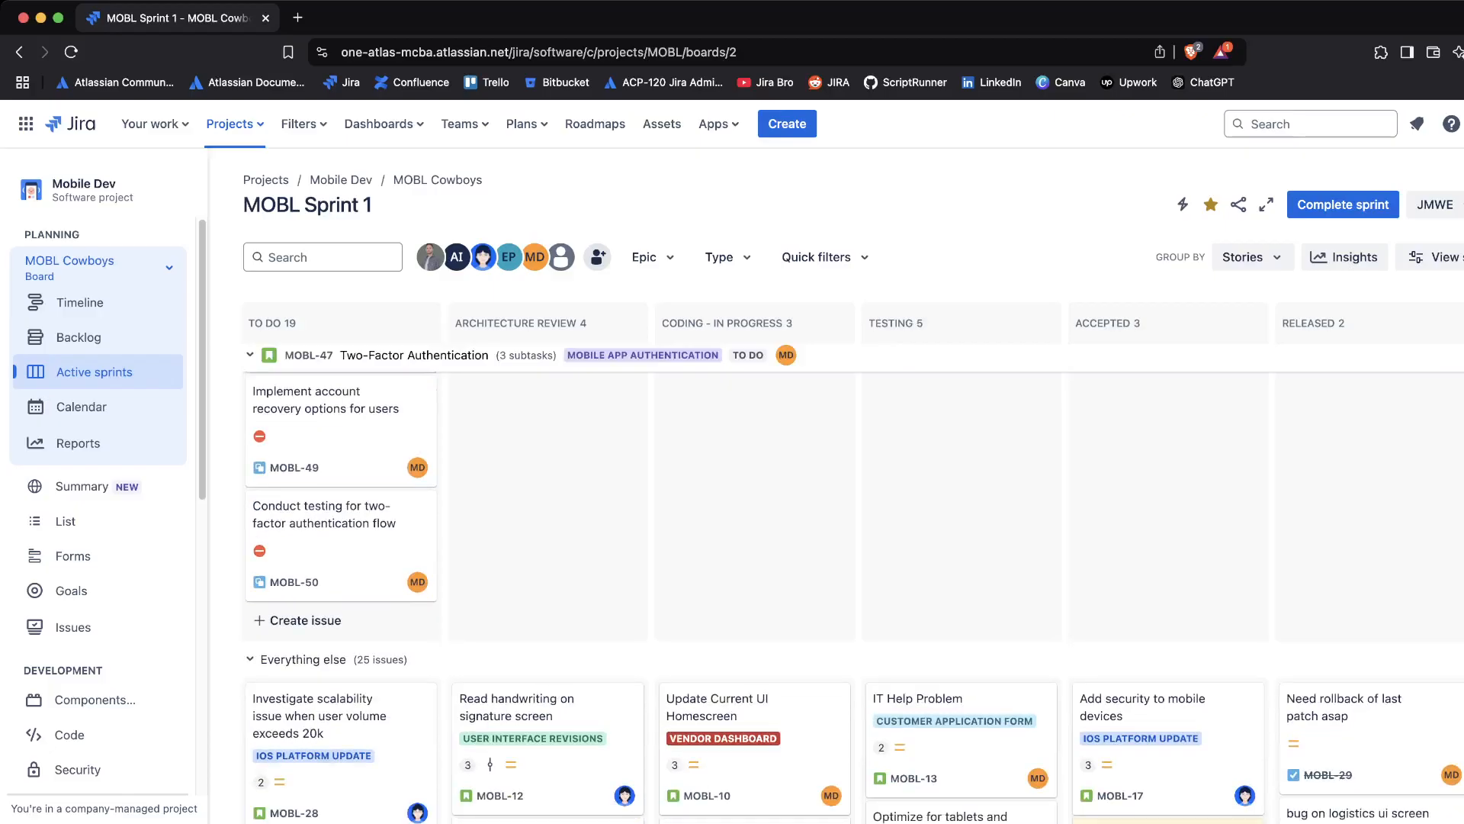
{"action": "scroll", "coordinate": [961, 495], "scroll_direction": "up", "scroll_amount": 6}
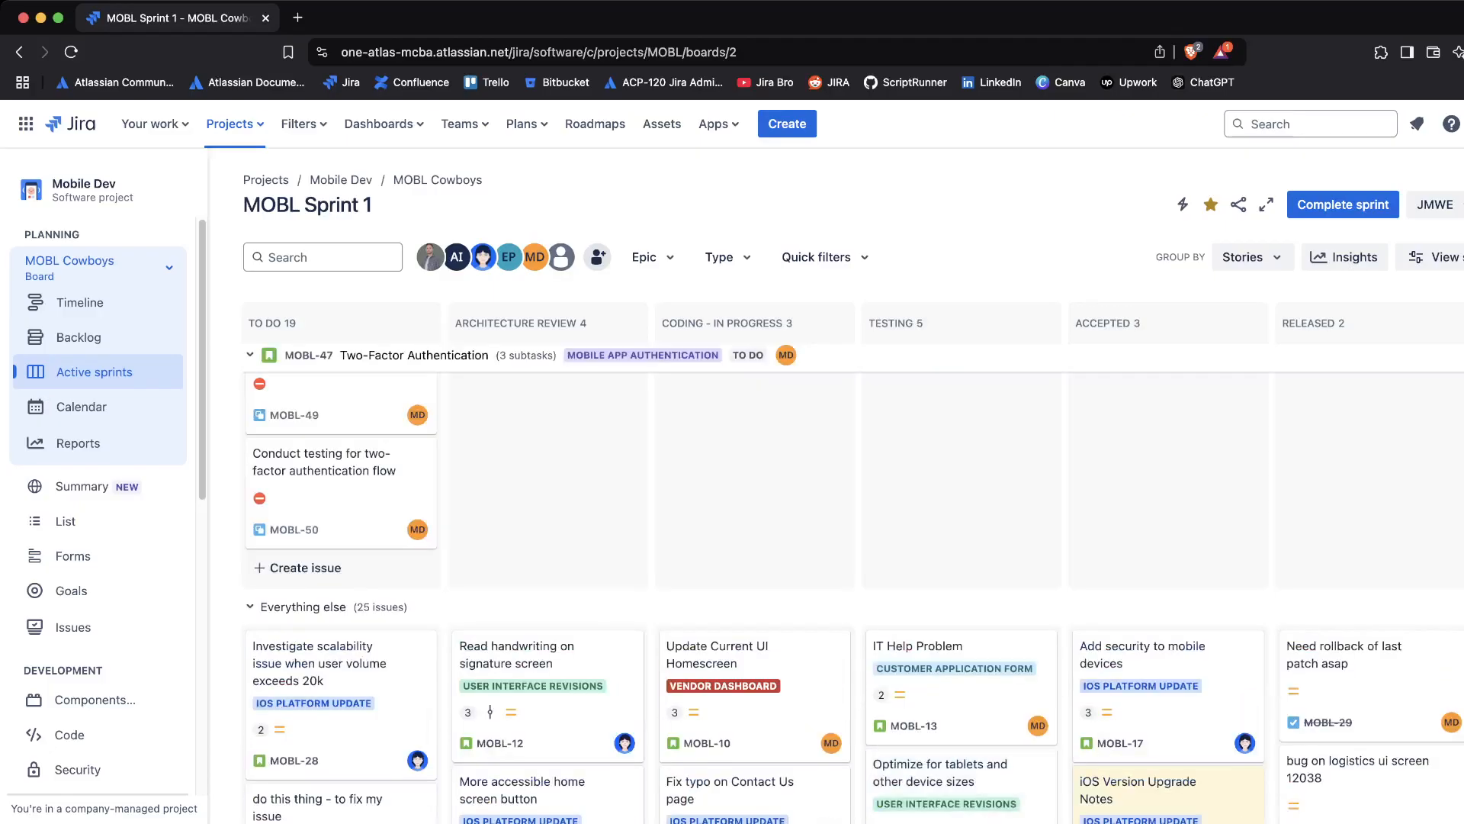
{"action": "scroll", "coordinate": [961, 534], "scroll_direction": "up", "scroll_amount": 5}
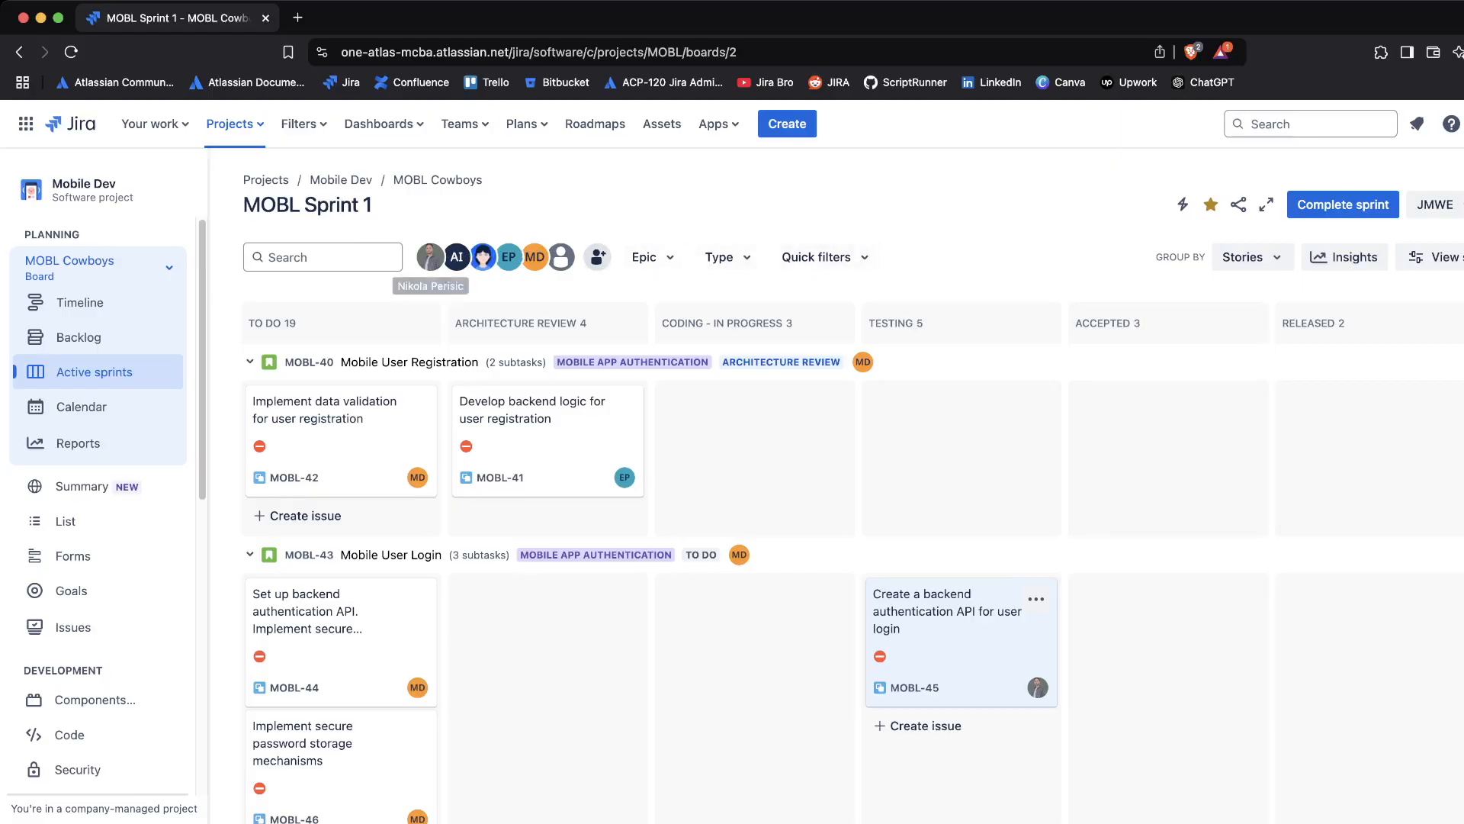
{"action": "left_click", "coordinate": [430, 257]}
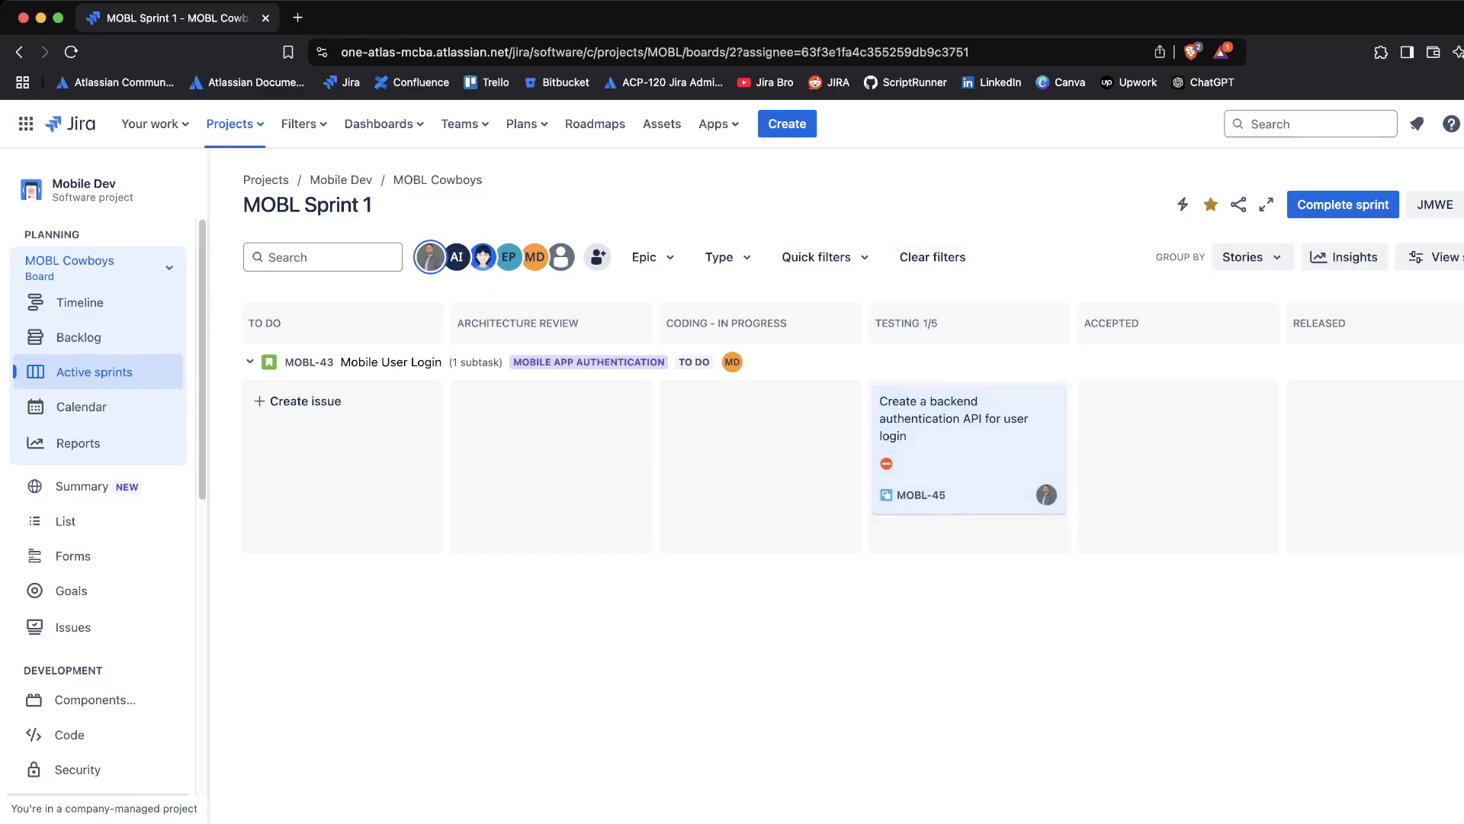
{"action": "left_click", "coordinate": [953, 419]}
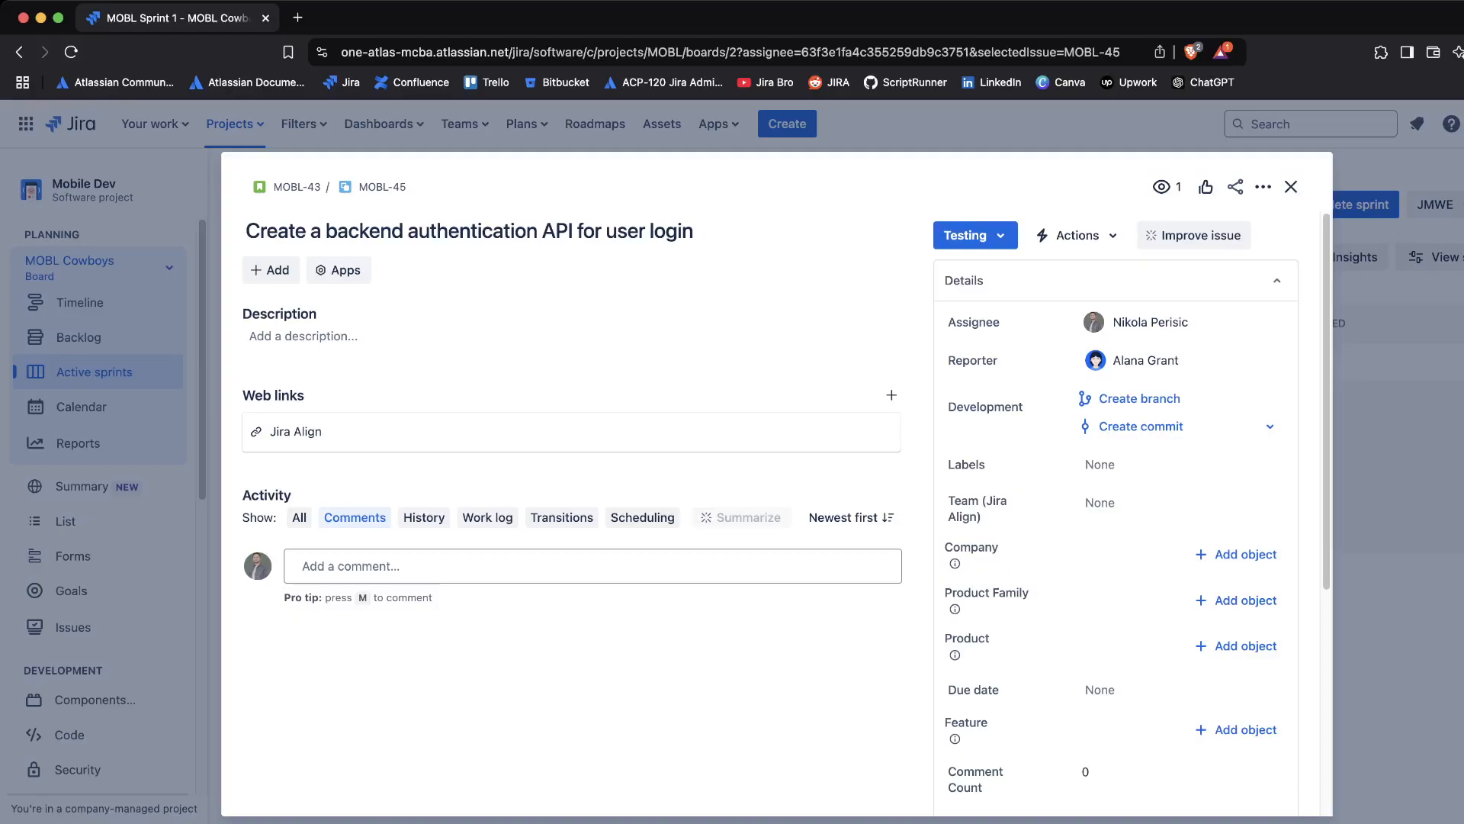
{"action": "left_click", "coordinate": [1291, 187]}
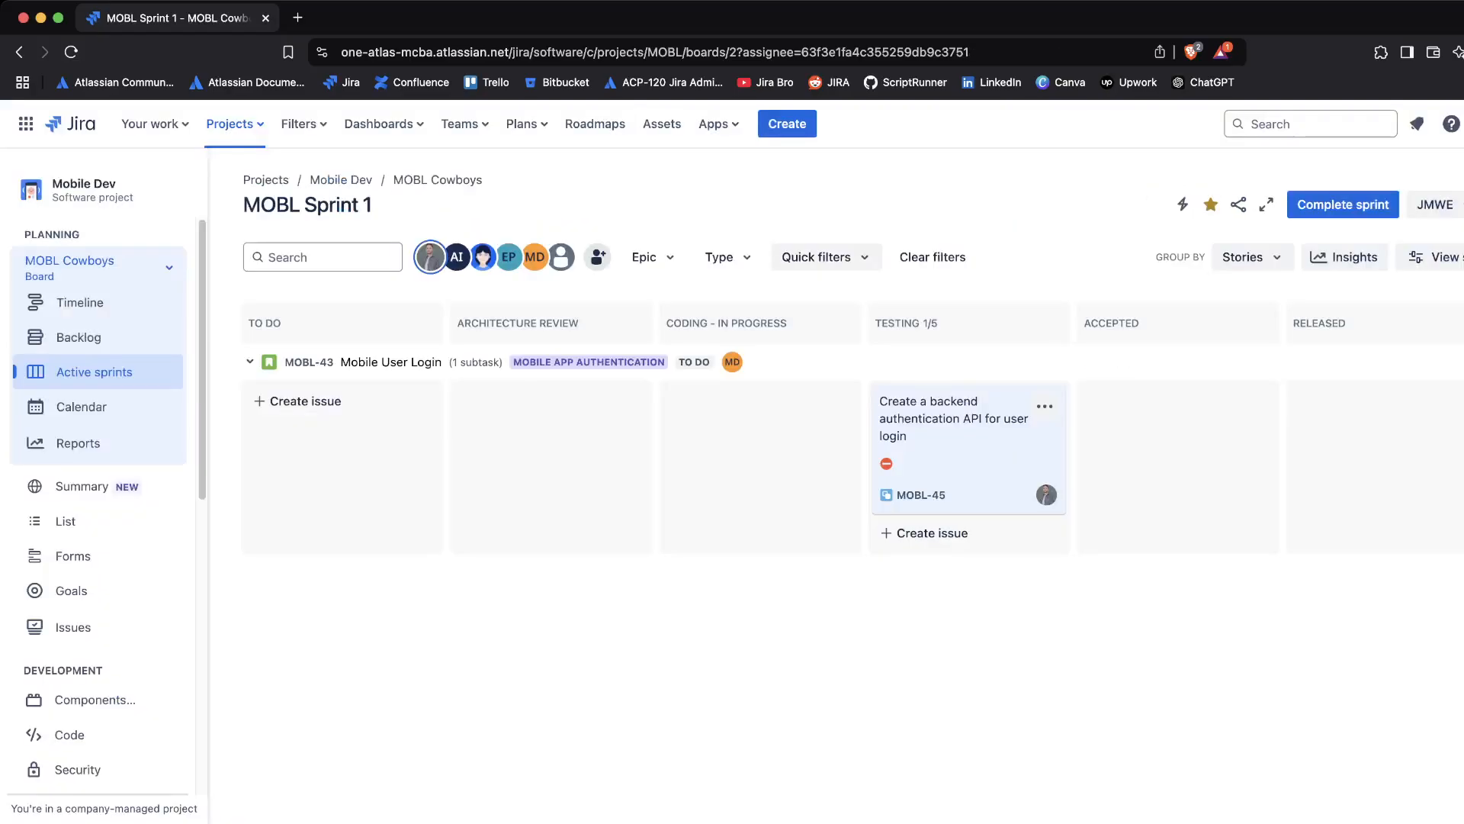
Start a new issue in the Mobile Dev (MOBL) project and set its issue type to Bug
{"action": "left_click", "coordinate": [787, 123]}
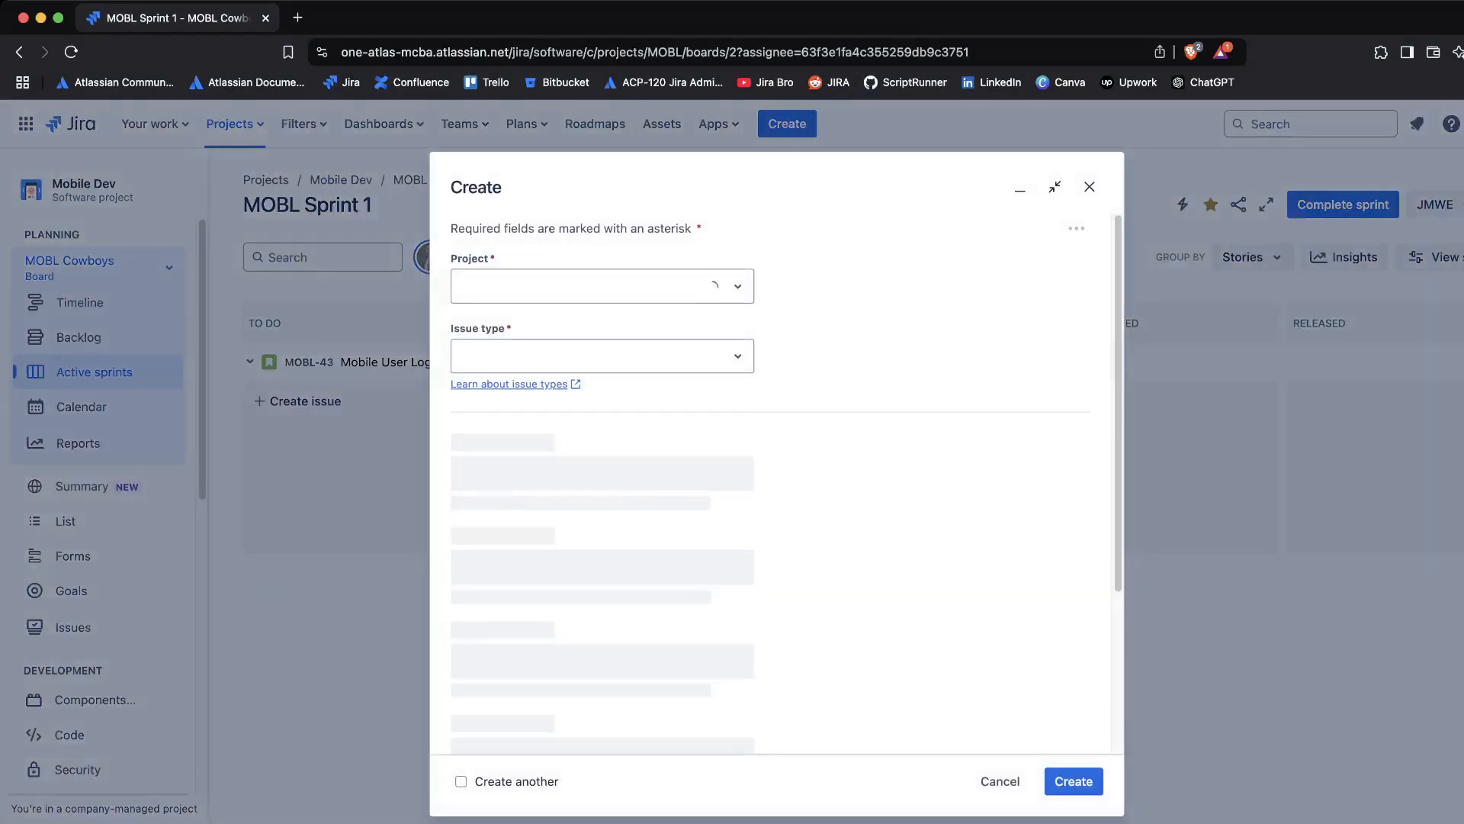
{"action": "left_click", "coordinate": [603, 356]}
{"action": "left_click", "coordinate": [500, 428]}
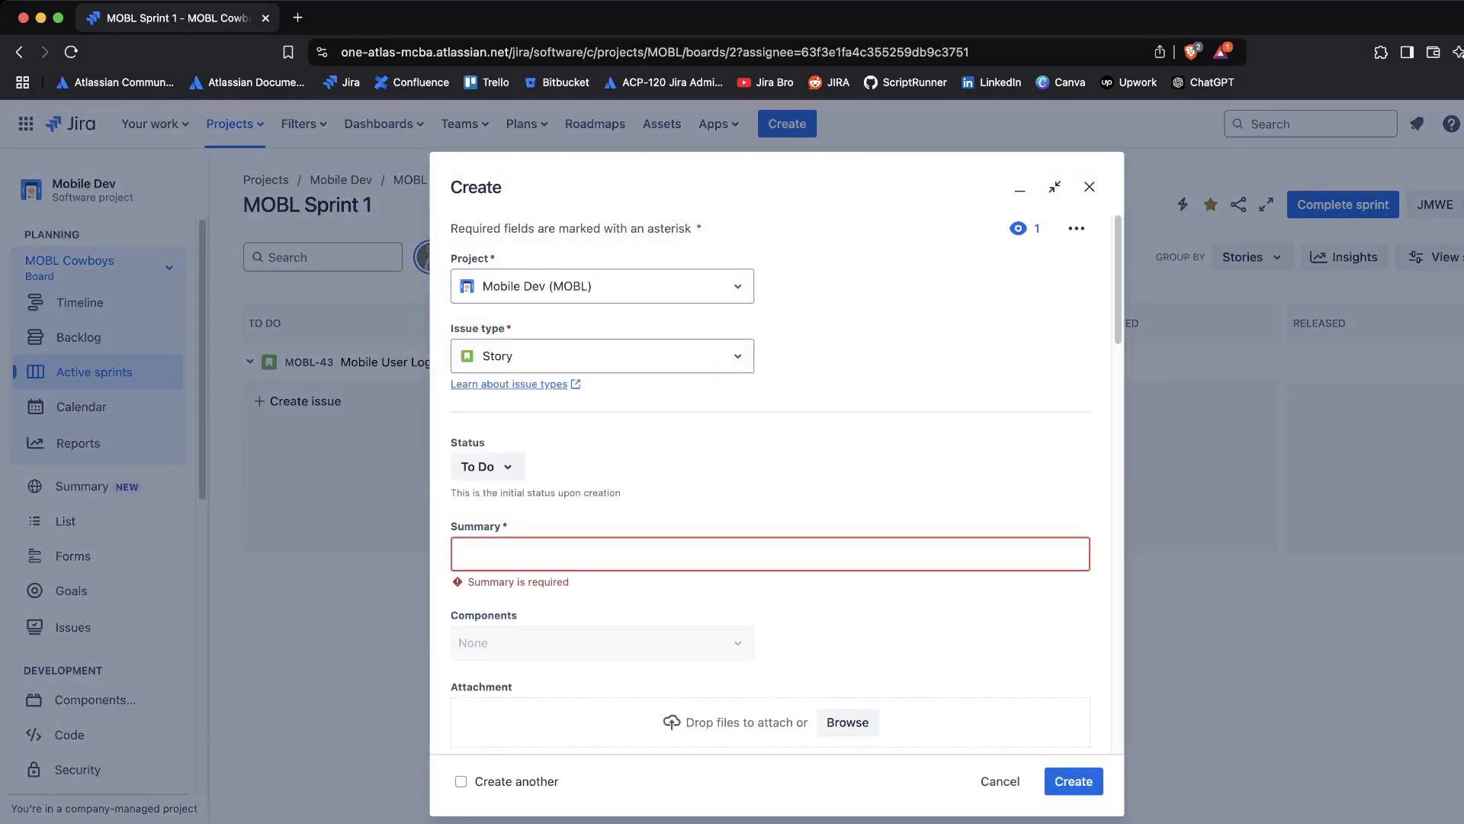
{"action": "left_click", "coordinate": [602, 356]}
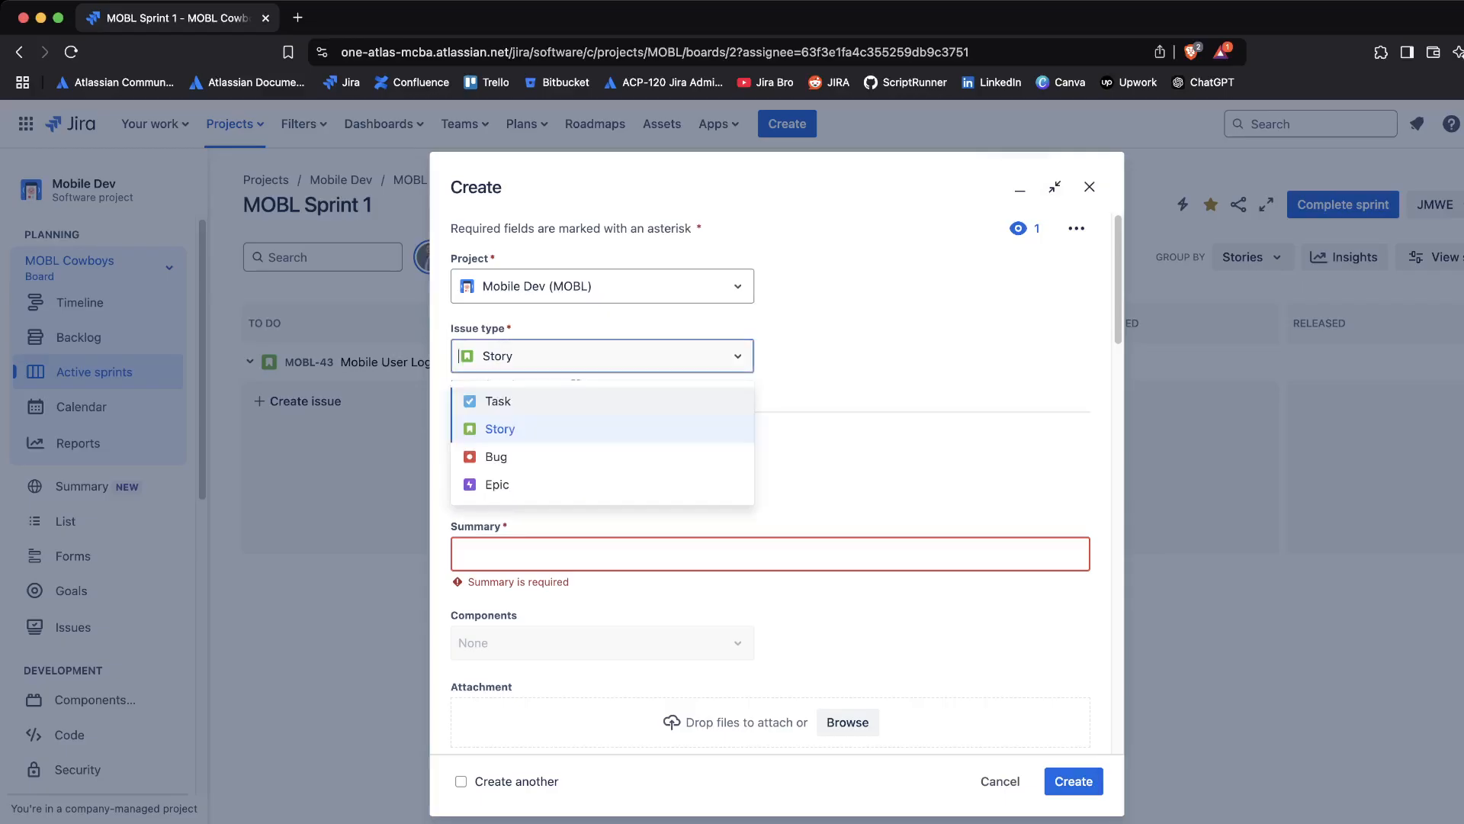
{"action": "left_click", "coordinate": [495, 456]}
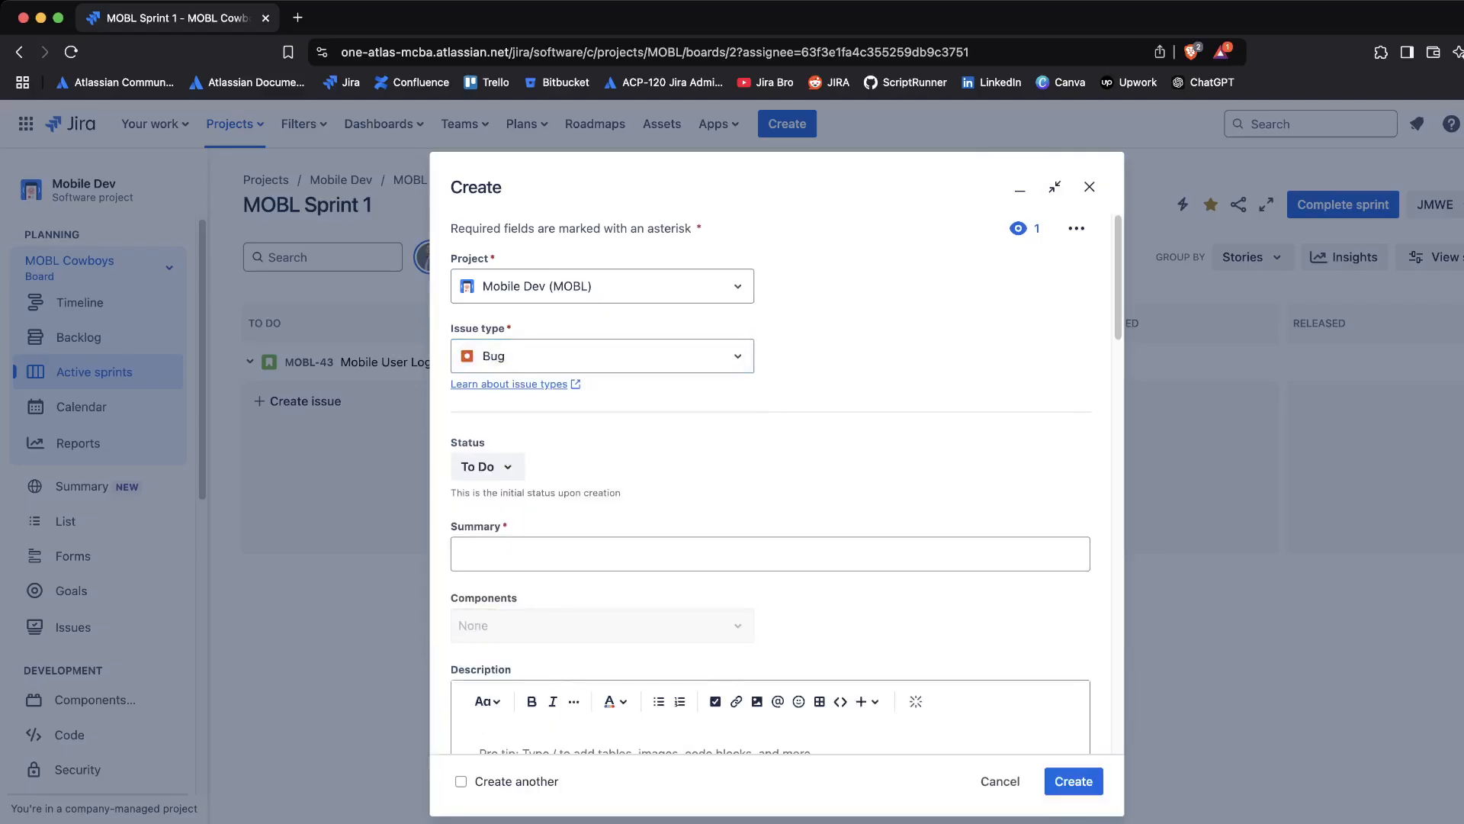
{"action": "left_click_drag", "start_coordinate": [450, 329], "coordinate": [512, 328]}
{"action": "left_click", "coordinate": [526, 329]}
Examine the statuses available for the new bug without changing its initial To Do status
{"action": "scroll", "coordinate": [776, 484], "scroll_direction": "down", "scroll_amount": 3}
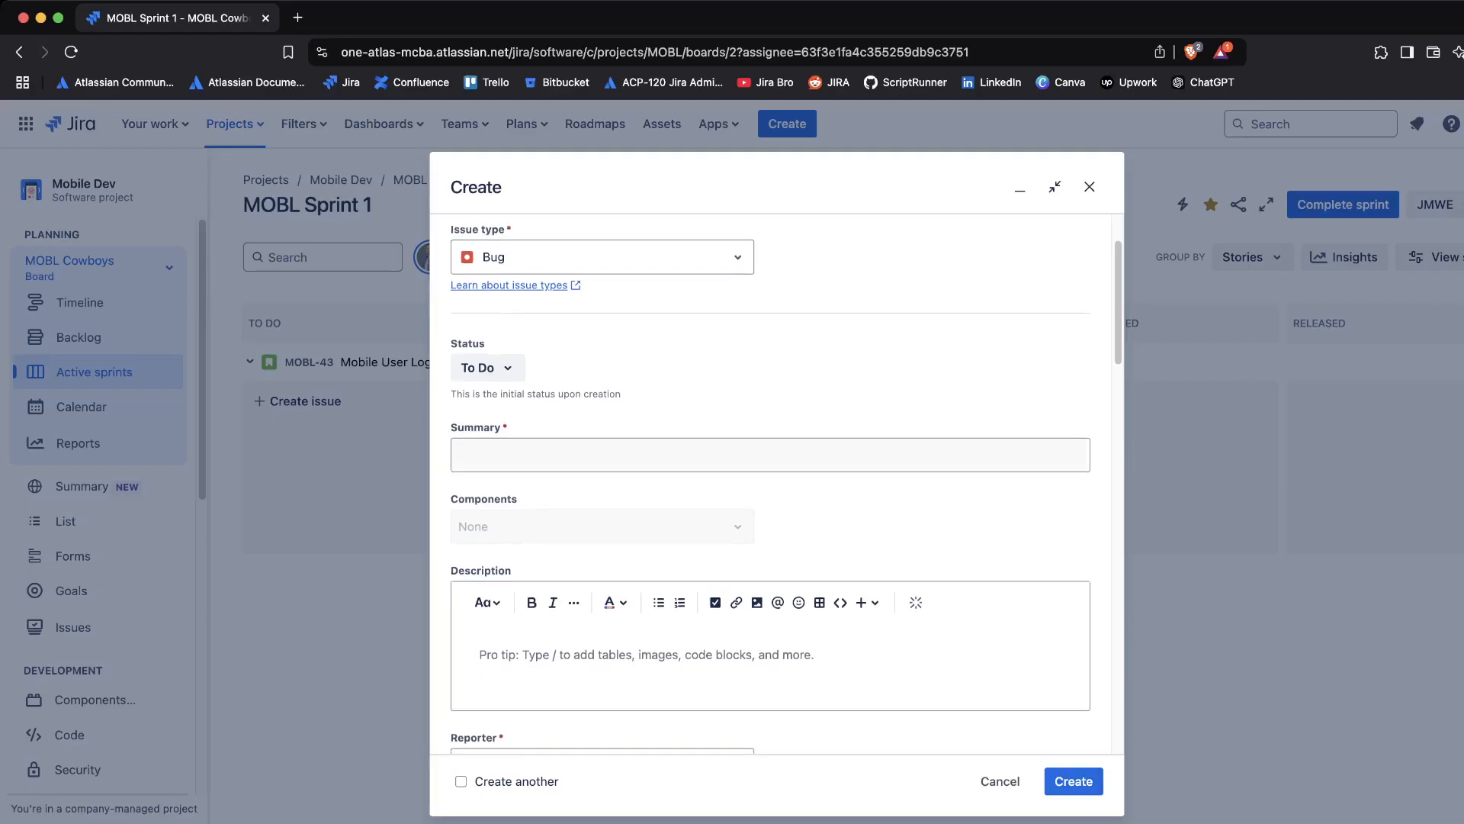
{"action": "left_click", "coordinate": [479, 363]}
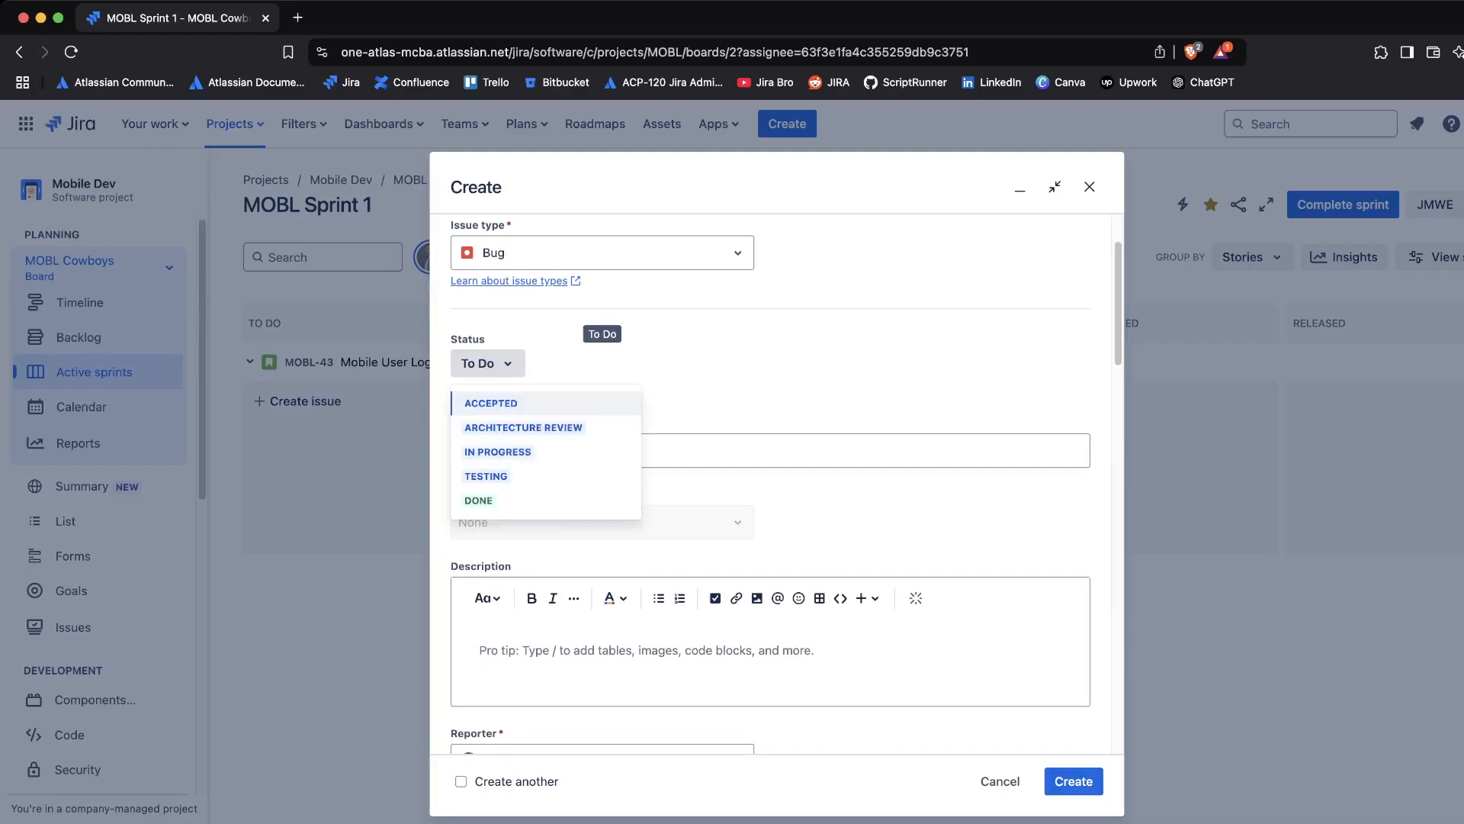
{"action": "left_click", "coordinate": [482, 363]}
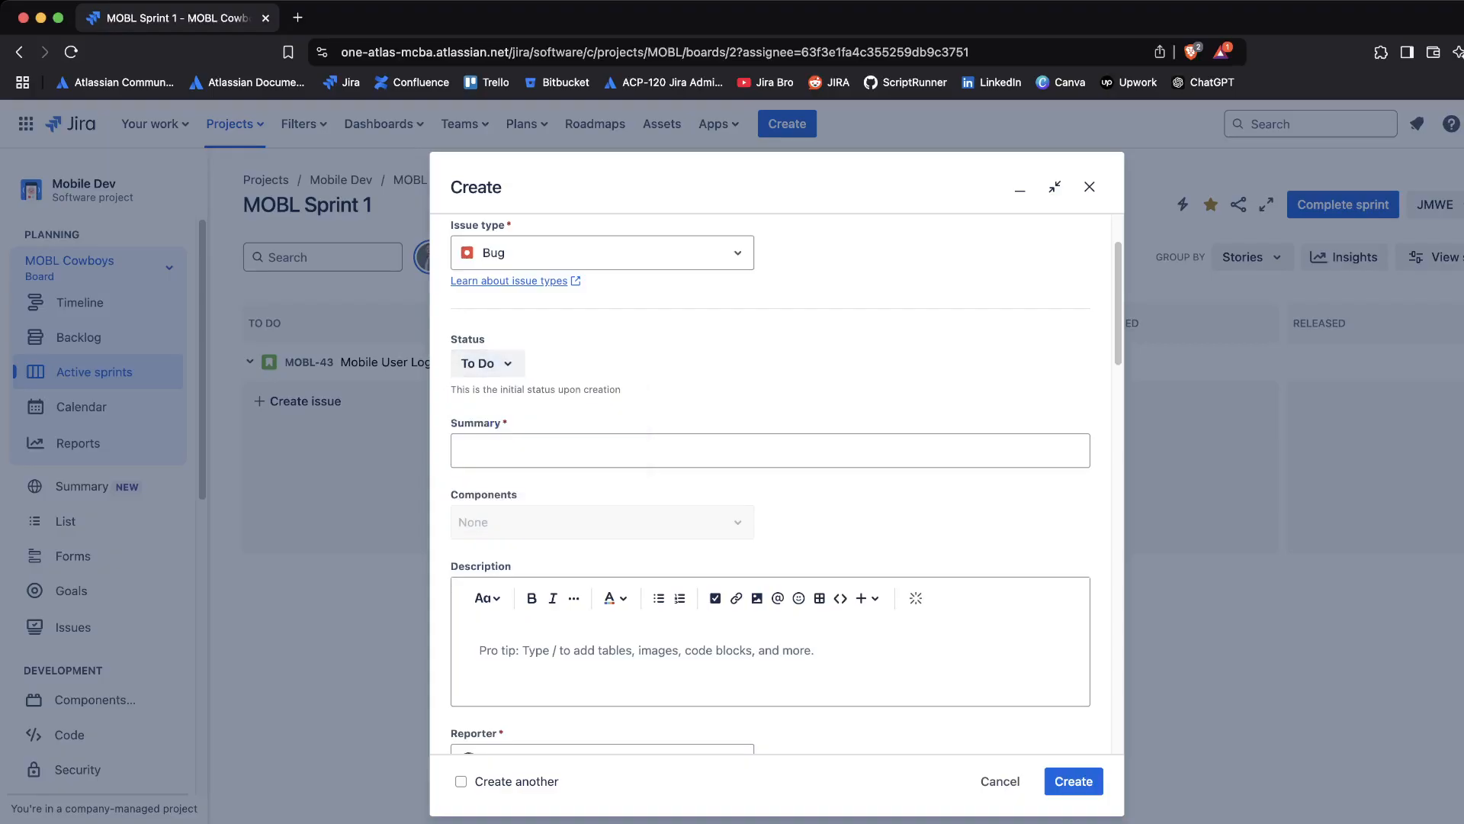
{"action": "double_click", "coordinate": [468, 339]}
{"action": "left_click", "coordinate": [504, 340]}
Enter "API doesn't give correct responses" as the bug's summary
{"action": "left_click", "coordinate": [503, 451]}
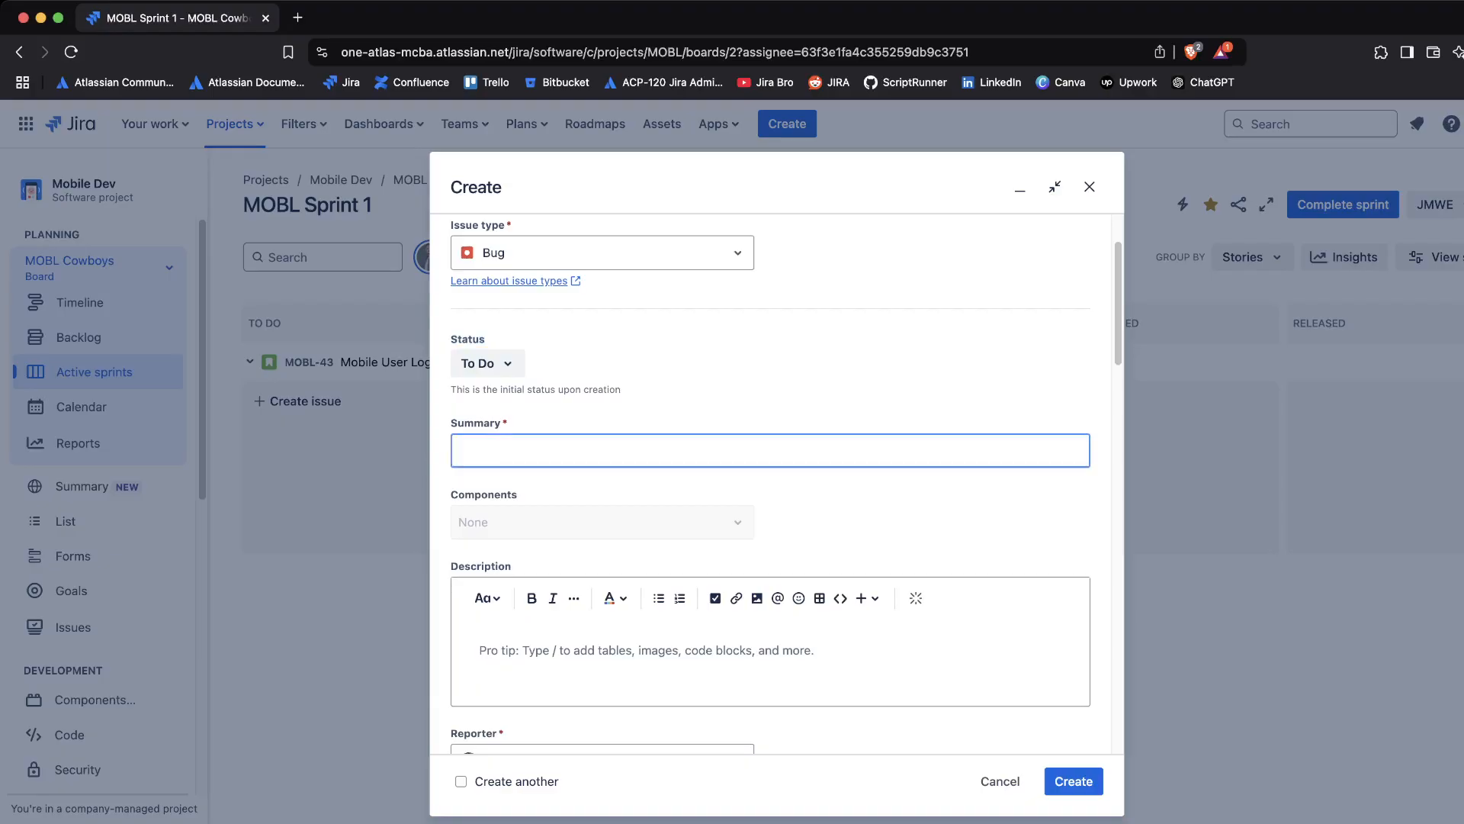
{"action": "type", "text": "API doesn'tg"}
{"action": "key", "text": "BackSpace"}
{"action": "type", "text": "give correct "}
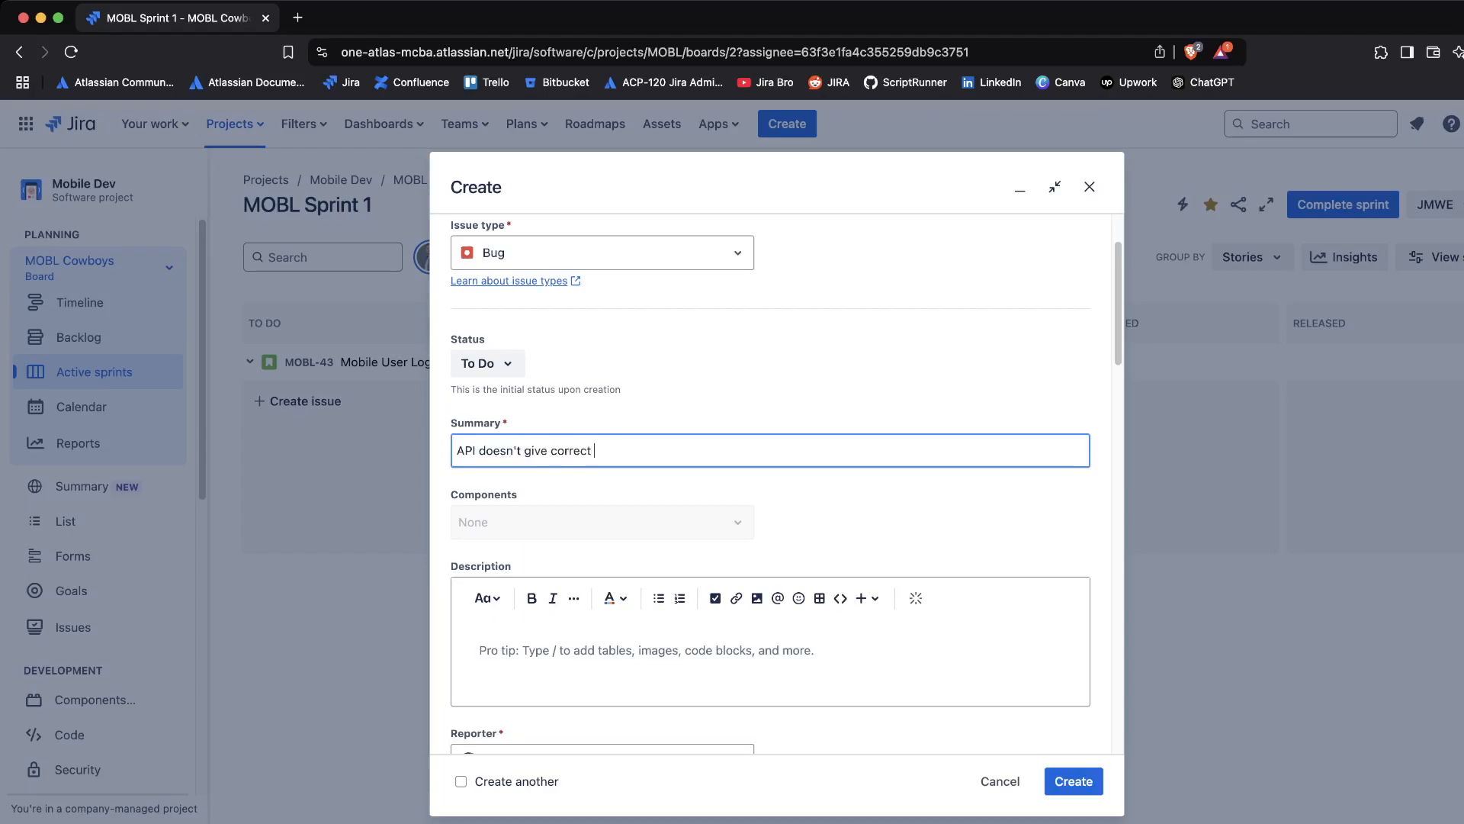
{"action": "type", "text": "responses"}
Begin the bug's description with the line "Introduction" and start a new paragraph below it
{"action": "scroll", "coordinate": [777, 484], "scroll_direction": "down", "scroll_amount": 3}
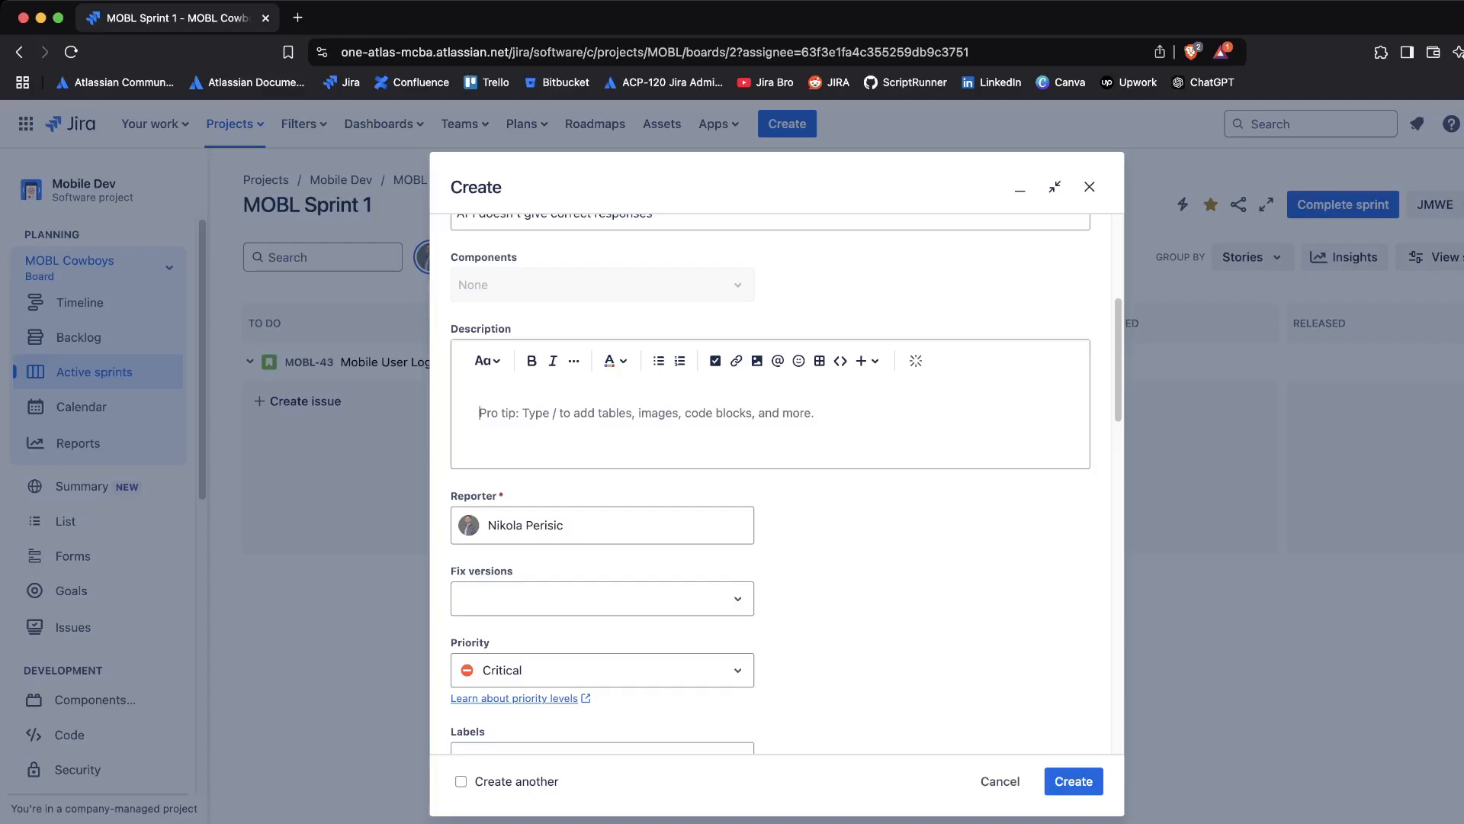
{"action": "scroll", "coordinate": [770, 481], "scroll_direction": "up", "scroll_amount": 4}
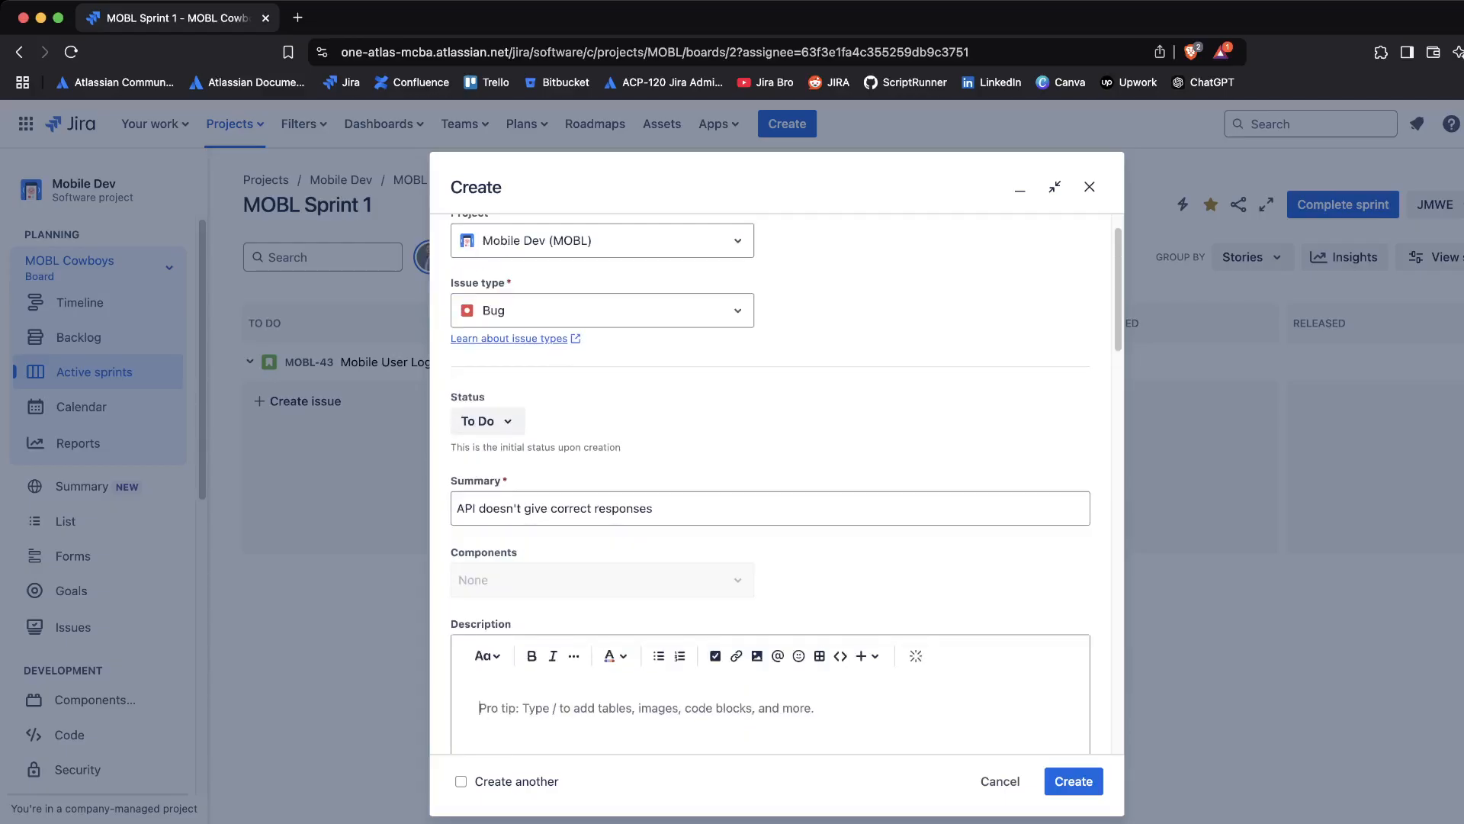
{"action": "scroll", "coordinate": [771, 481], "scroll_direction": "down", "scroll_amount": 2}
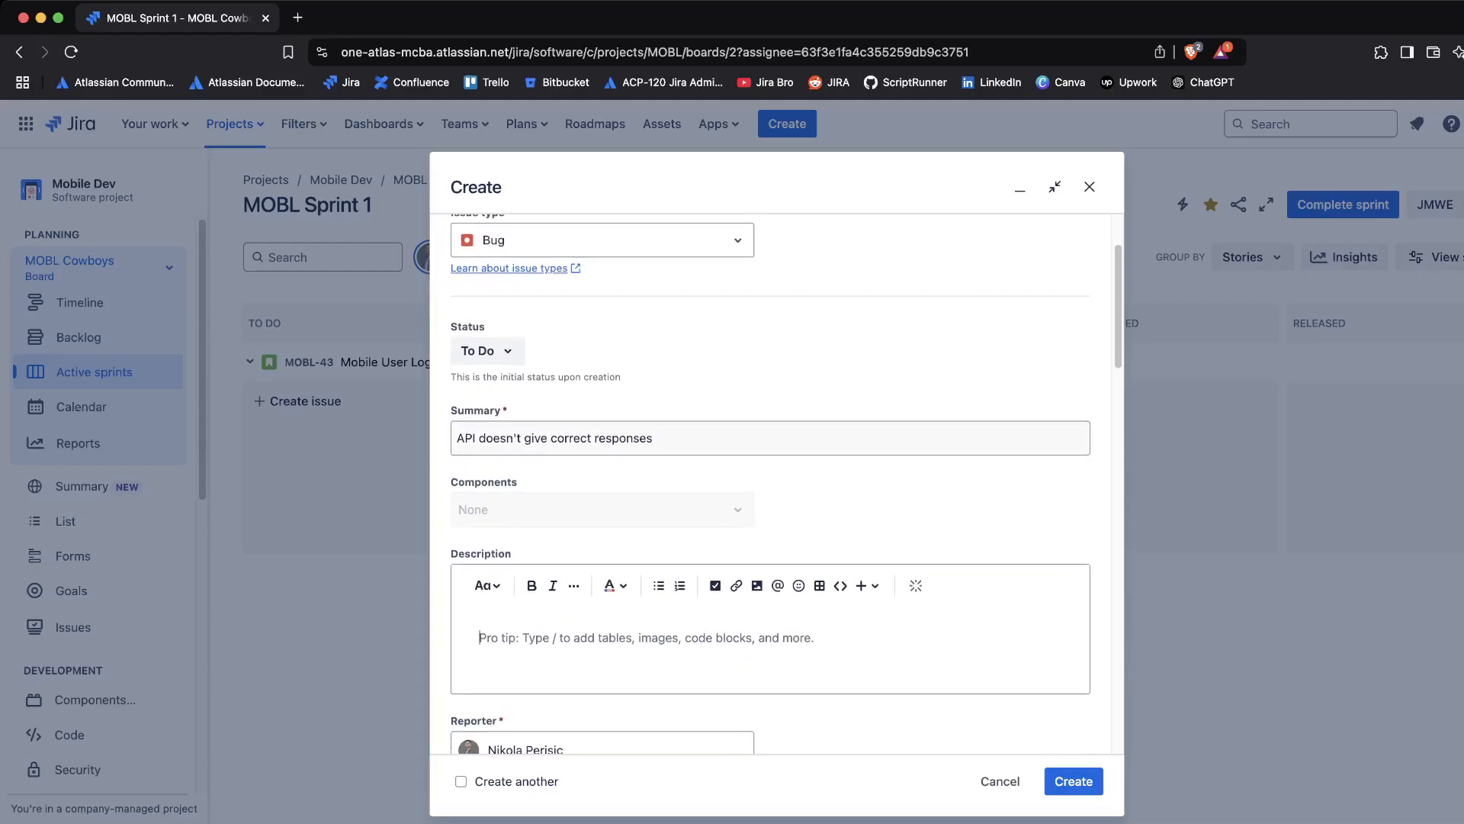
{"action": "scroll", "coordinate": [770, 481], "scroll_direction": "down", "scroll_amount": 5}
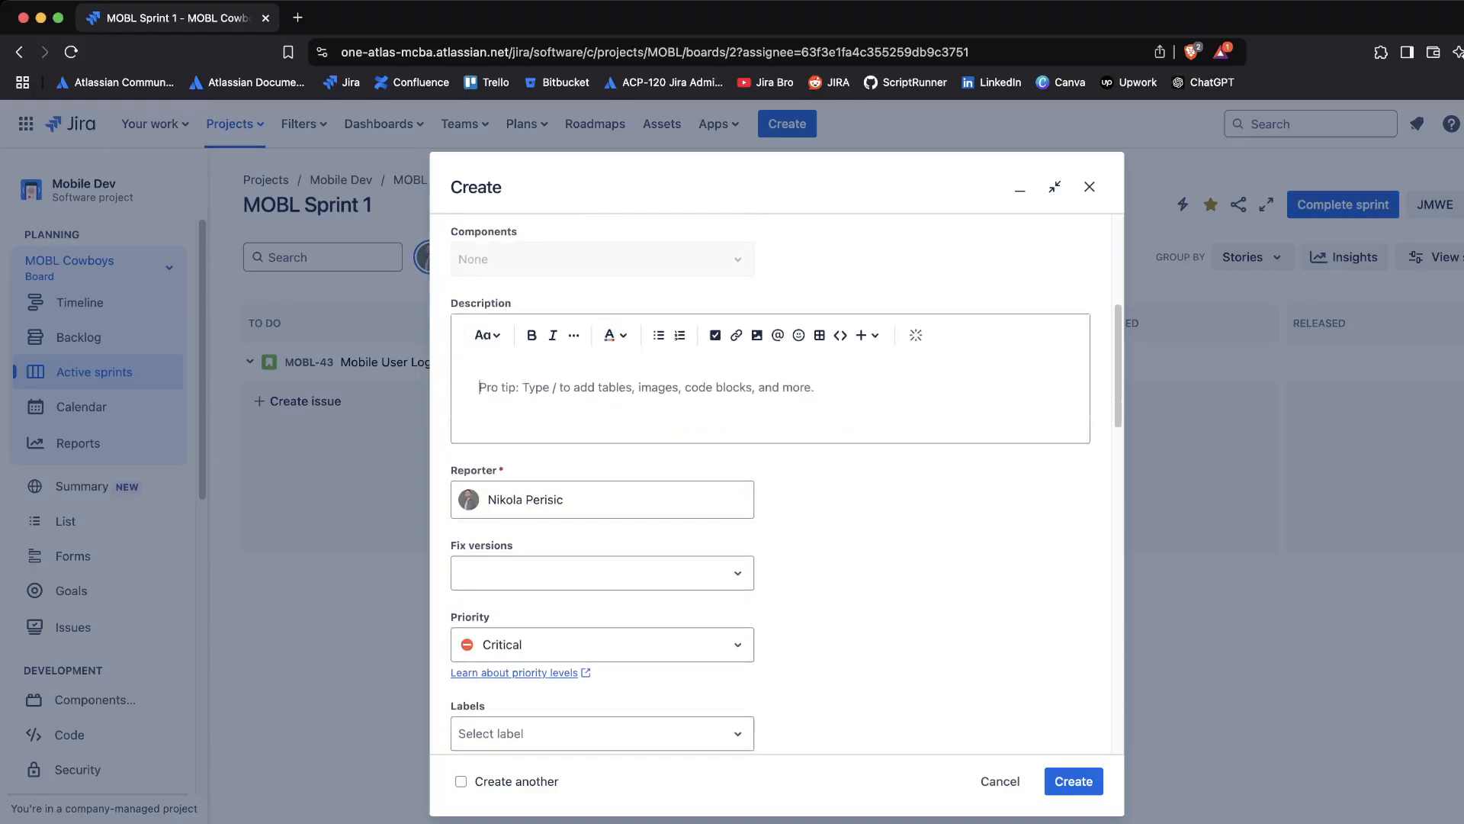
{"action": "type", "text": "I"}
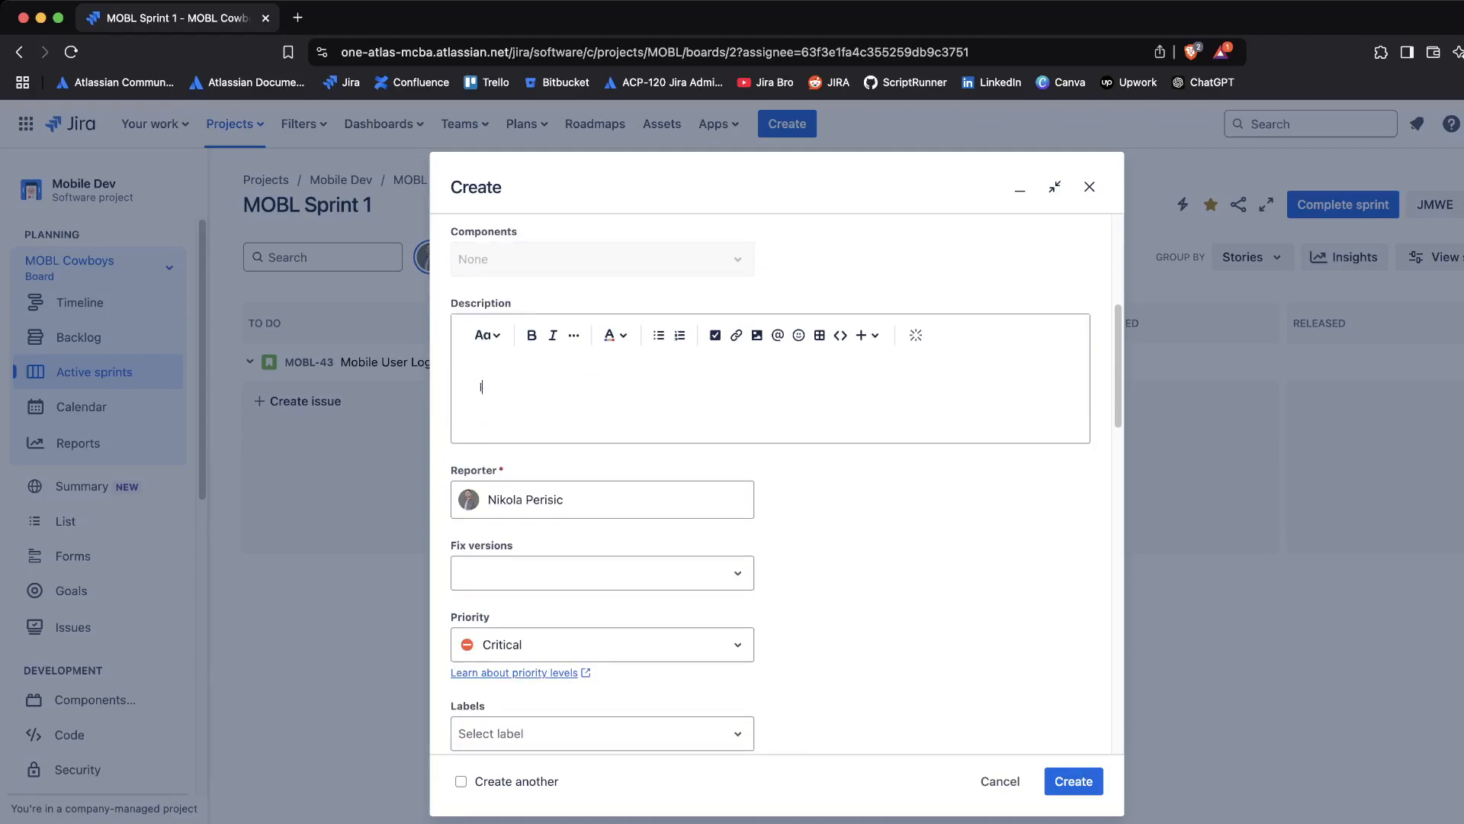
{"action": "type", "text": "ntroduction"}
{"action": "key", "text": "Return"}
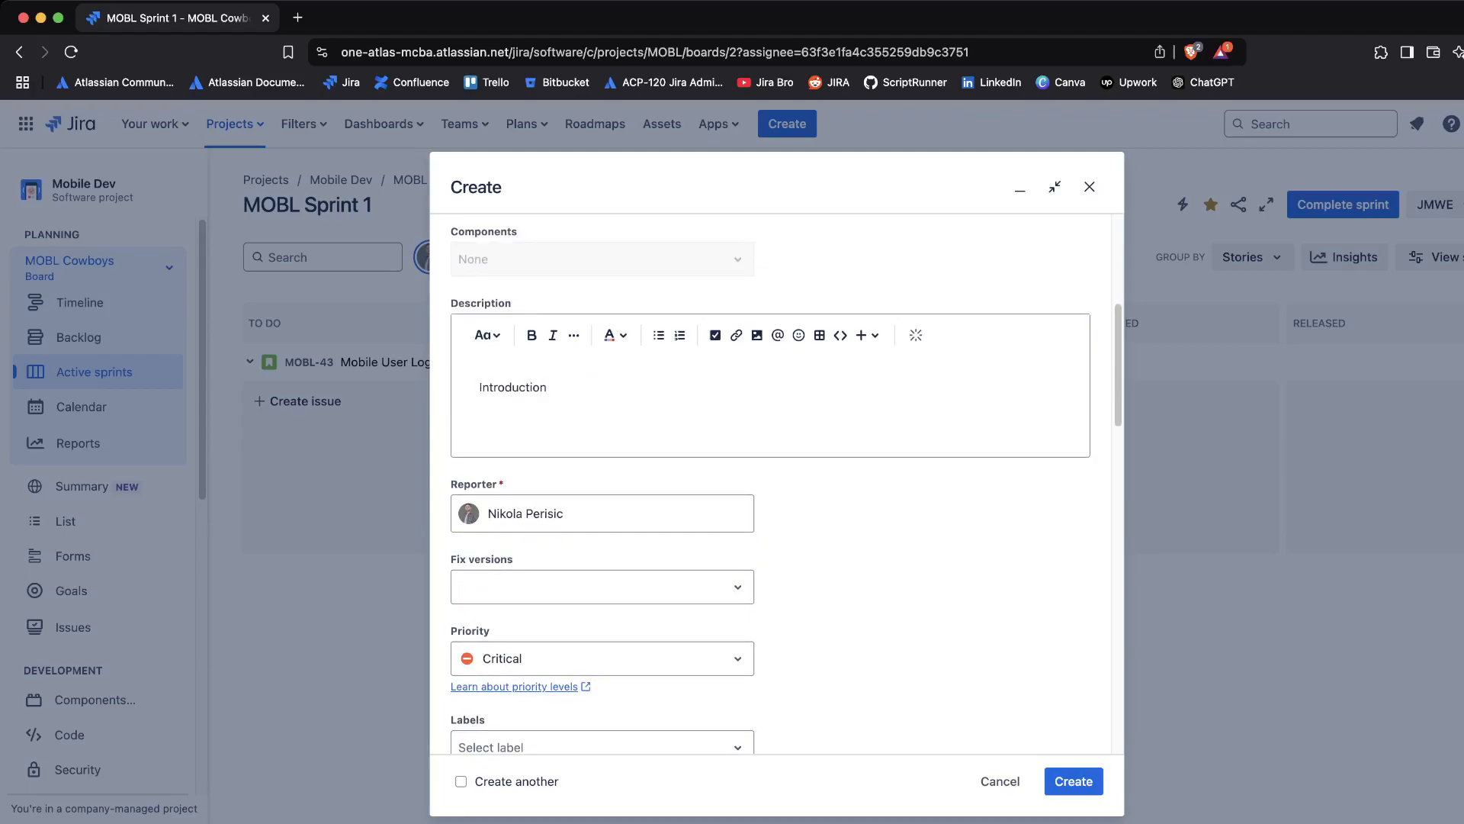
Add the paragraph "When i give the input of: <insert the data here>, API response gives an error of 400, instead of 200."
{"action": "type", "text": "When i give the input of  <insert the data here>, "}
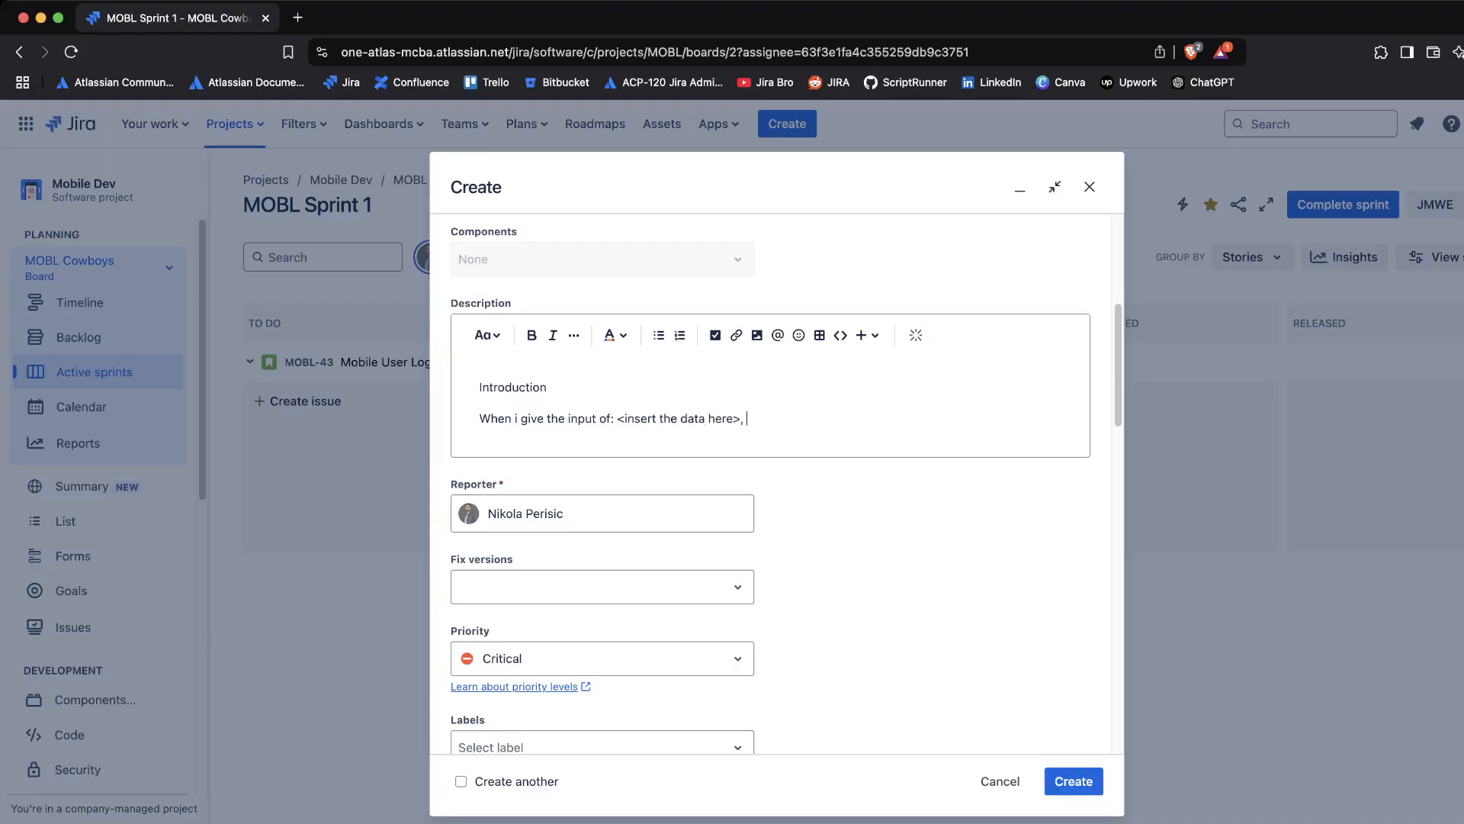
{"action": "type", "text": "API response gives a n error of 400"}
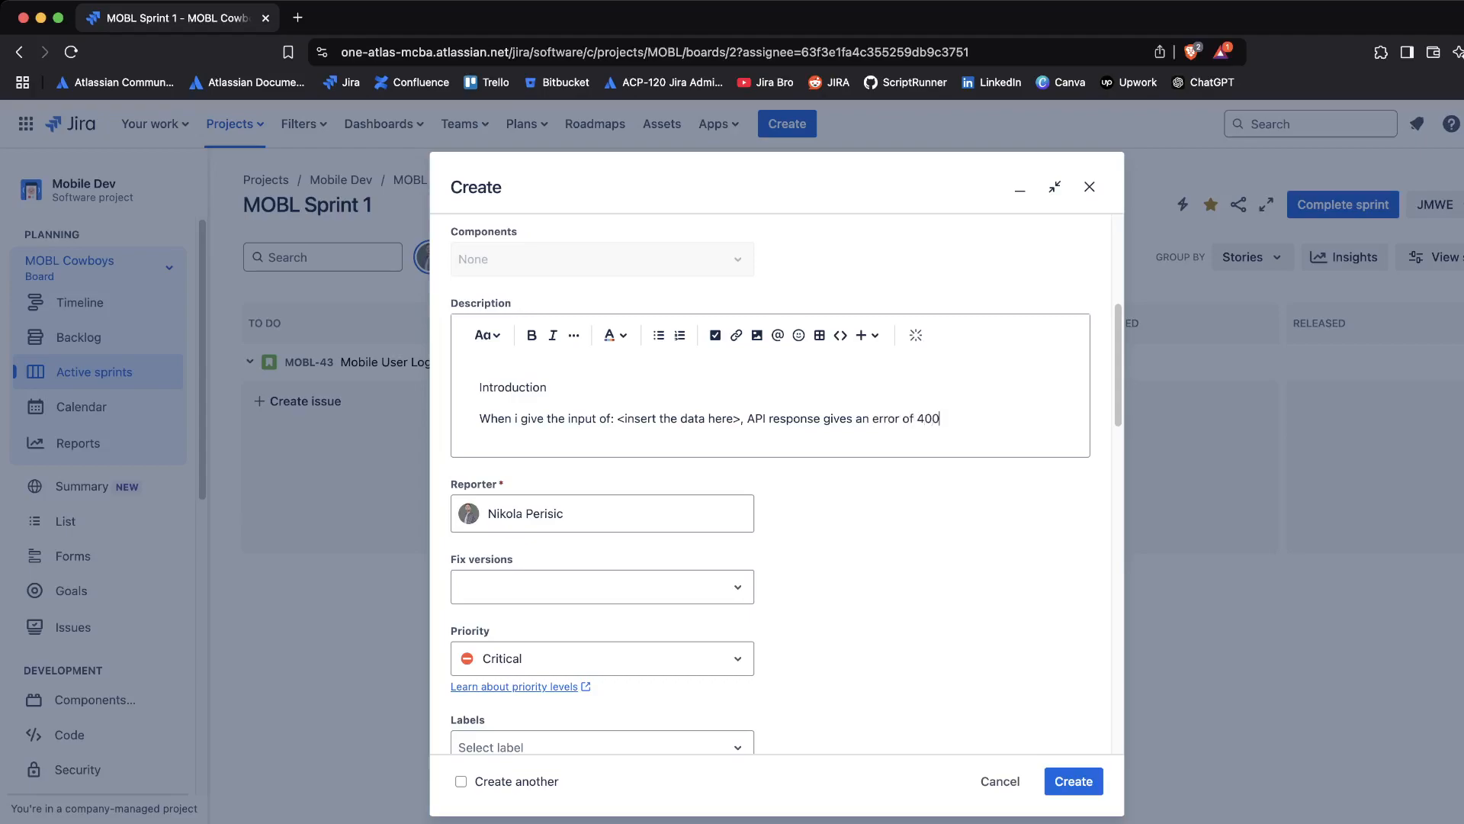
{"action": "type", "text": "."}
{"action": "type", "text": ", instead "}
{"action": "type", "text": "of 200."}
{"action": "key", "text": "Return"}
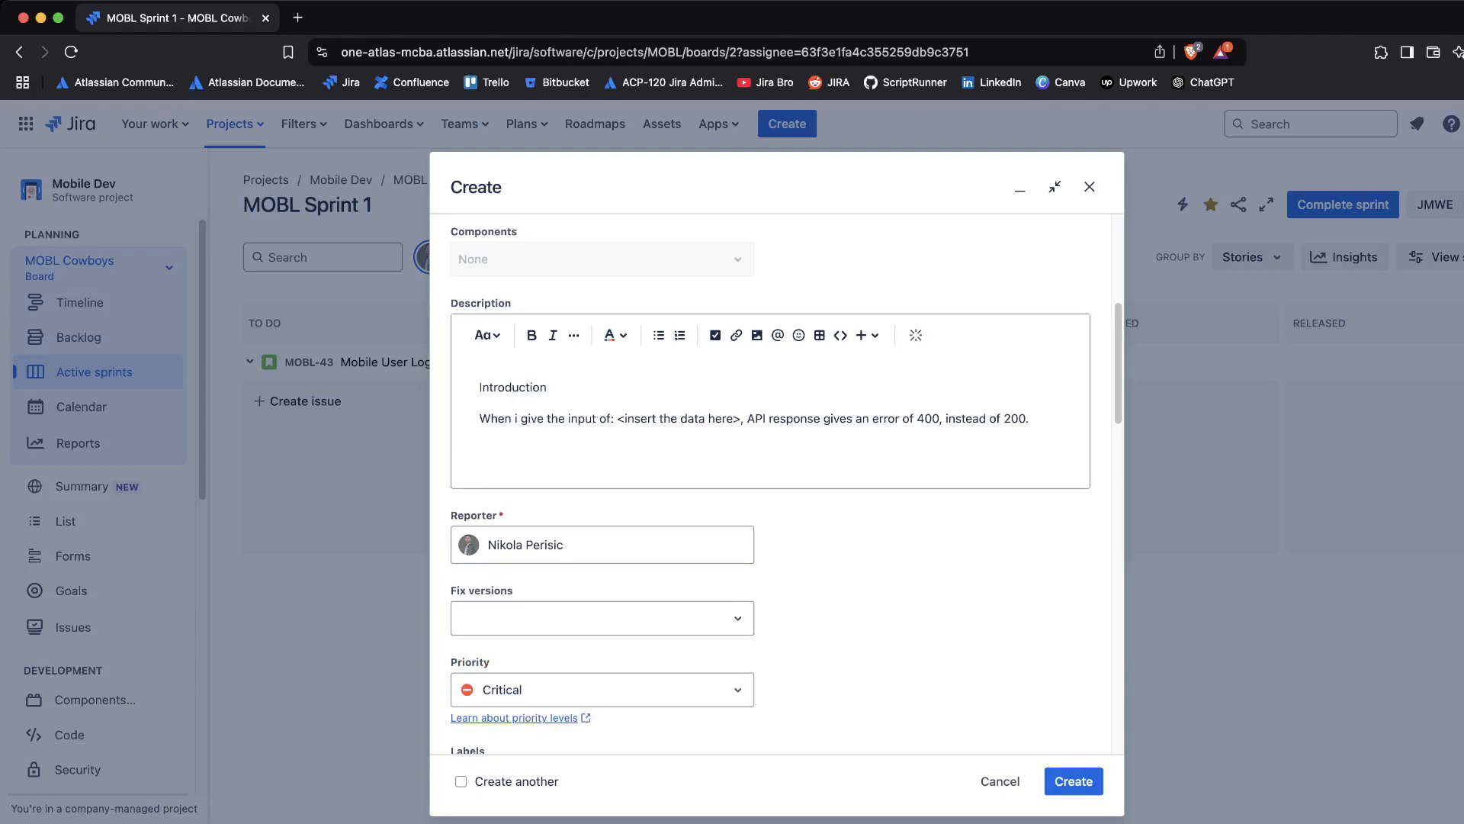
Add the lines "Data Used:", "API key: my API key" and "Environment:" to the end of the bug's description
{"action": "type", "text": "Data Used:"}
{"action": "key", "text": "Return"}
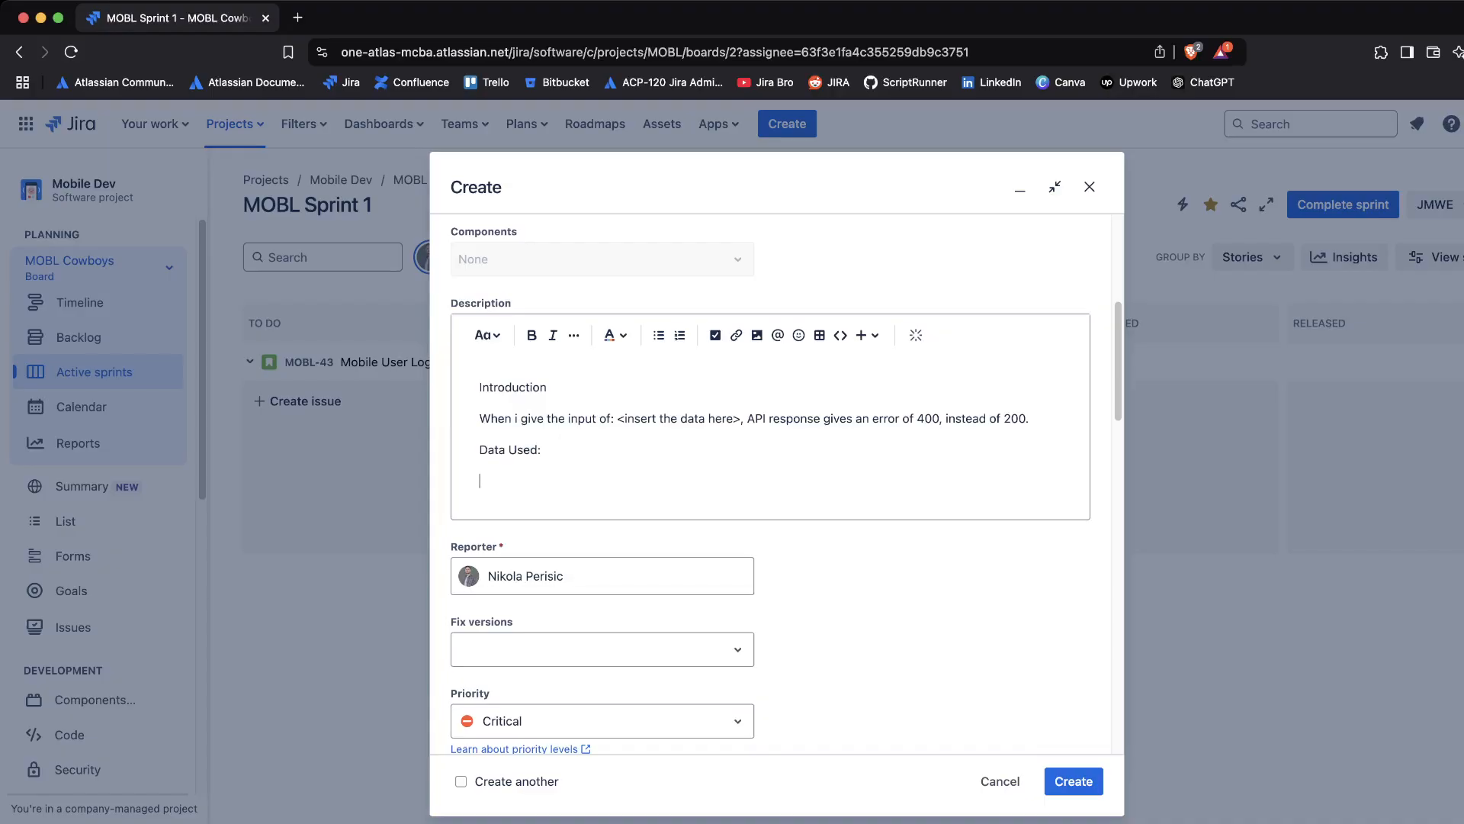
{"action": "type", "text": "API"}
{"action": "type", "text": "key:"}
{"action": "type", "text": "my API key"}
{"action": "key", "text": "Return"}
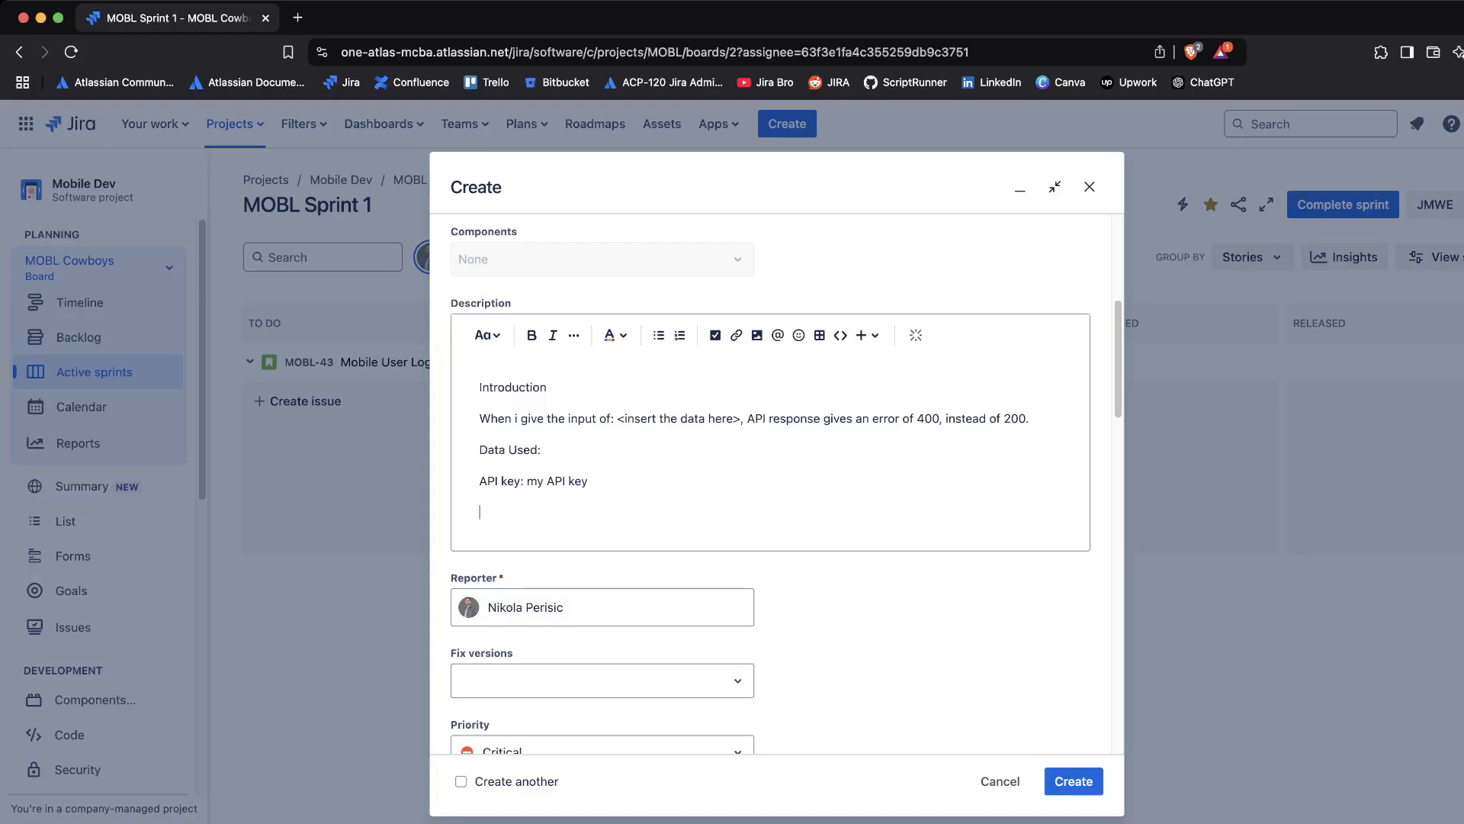
{"action": "key", "text": "BackSpace"}
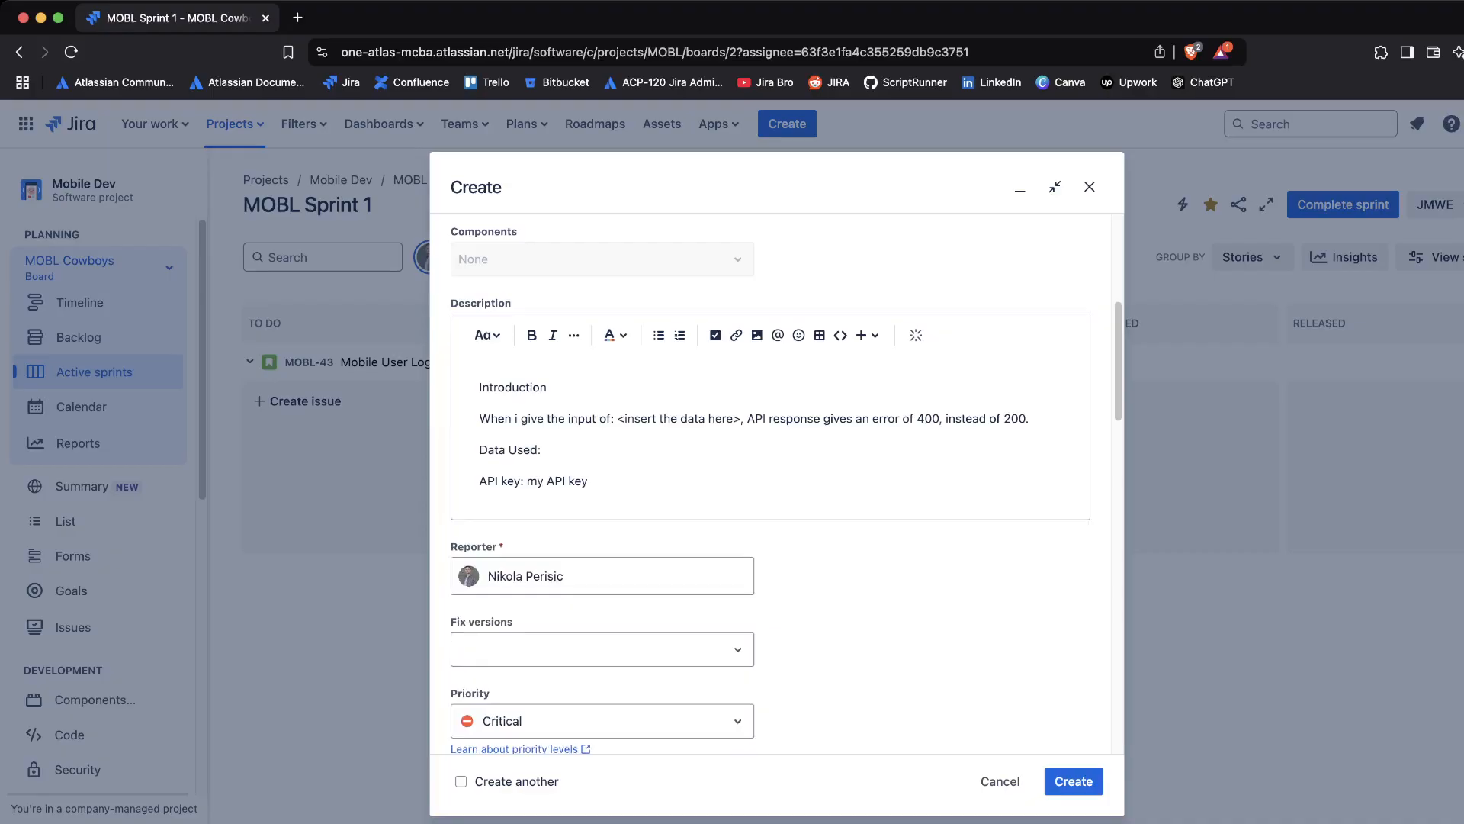
{"action": "key", "text": "Return"}
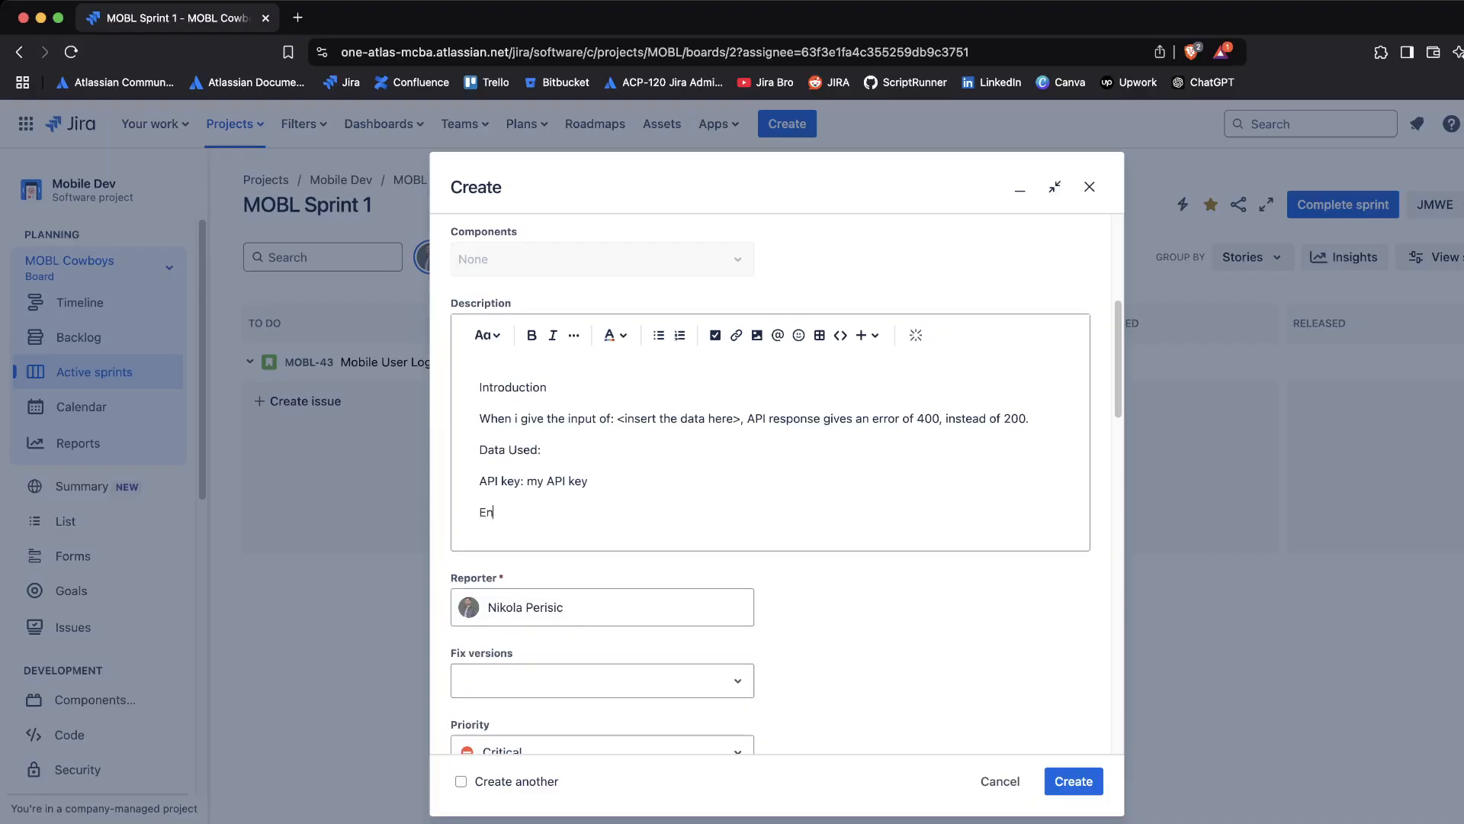
{"action": "type", "text": "Environment:"}
{"action": "key", "text": "Return"}
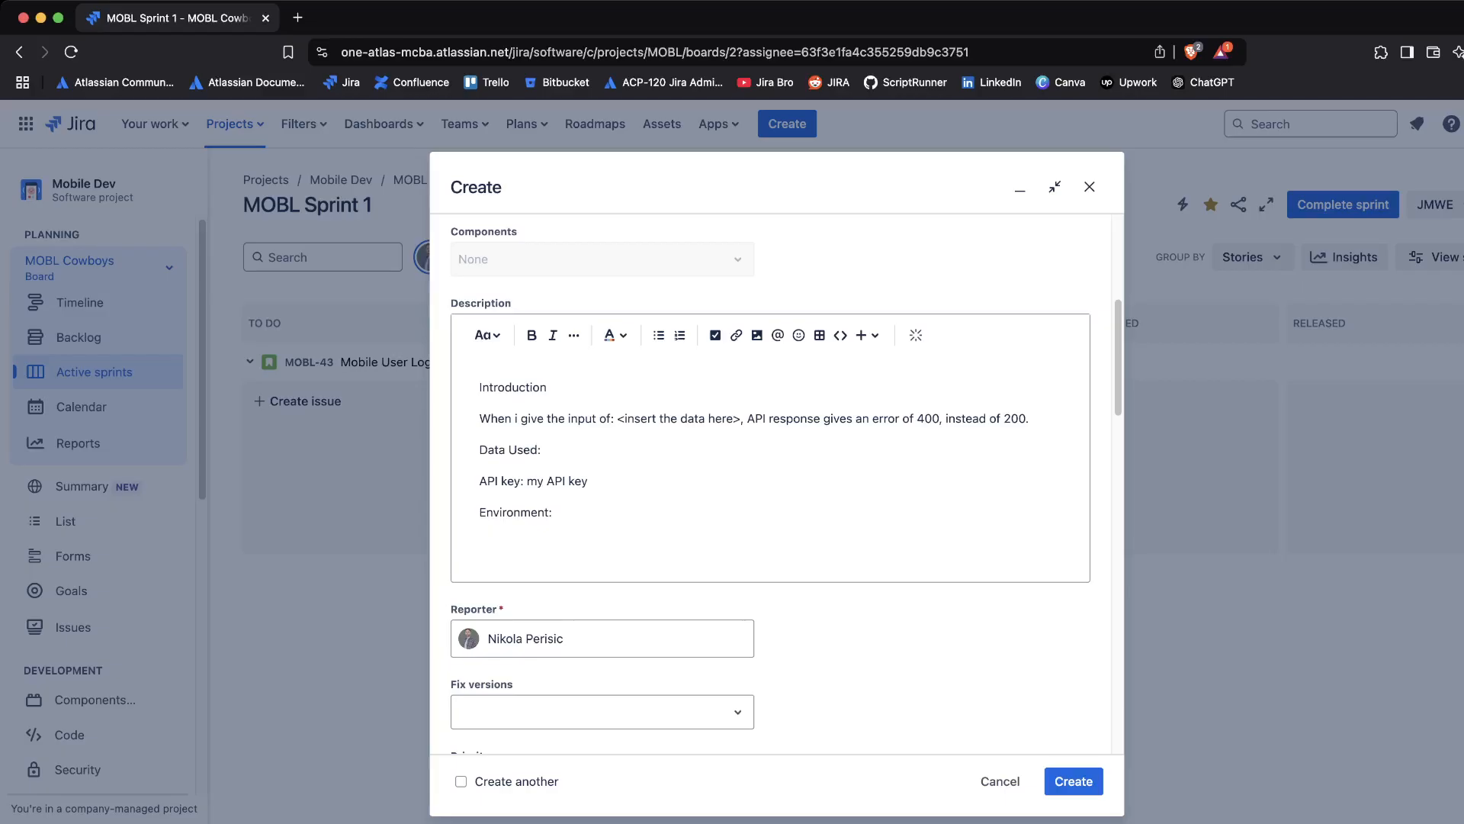
Review the rest of the bug form, including the priority, labels, environment, attachment, linked issues and assignee fields
{"action": "scroll", "coordinate": [770, 488], "scroll_direction": "down", "scroll_amount": 10}
{"action": "scroll", "coordinate": [771, 488], "scroll_direction": "down", "scroll_amount": 6}
{"action": "scroll", "coordinate": [602, 480], "scroll_direction": "down", "scroll_amount": 8}
{"action": "scroll", "coordinate": [771, 489], "scroll_direction": "up", "scroll_amount": 20}
{"action": "scroll", "coordinate": [771, 488], "scroll_direction": "up", "scroll_amount": 6}
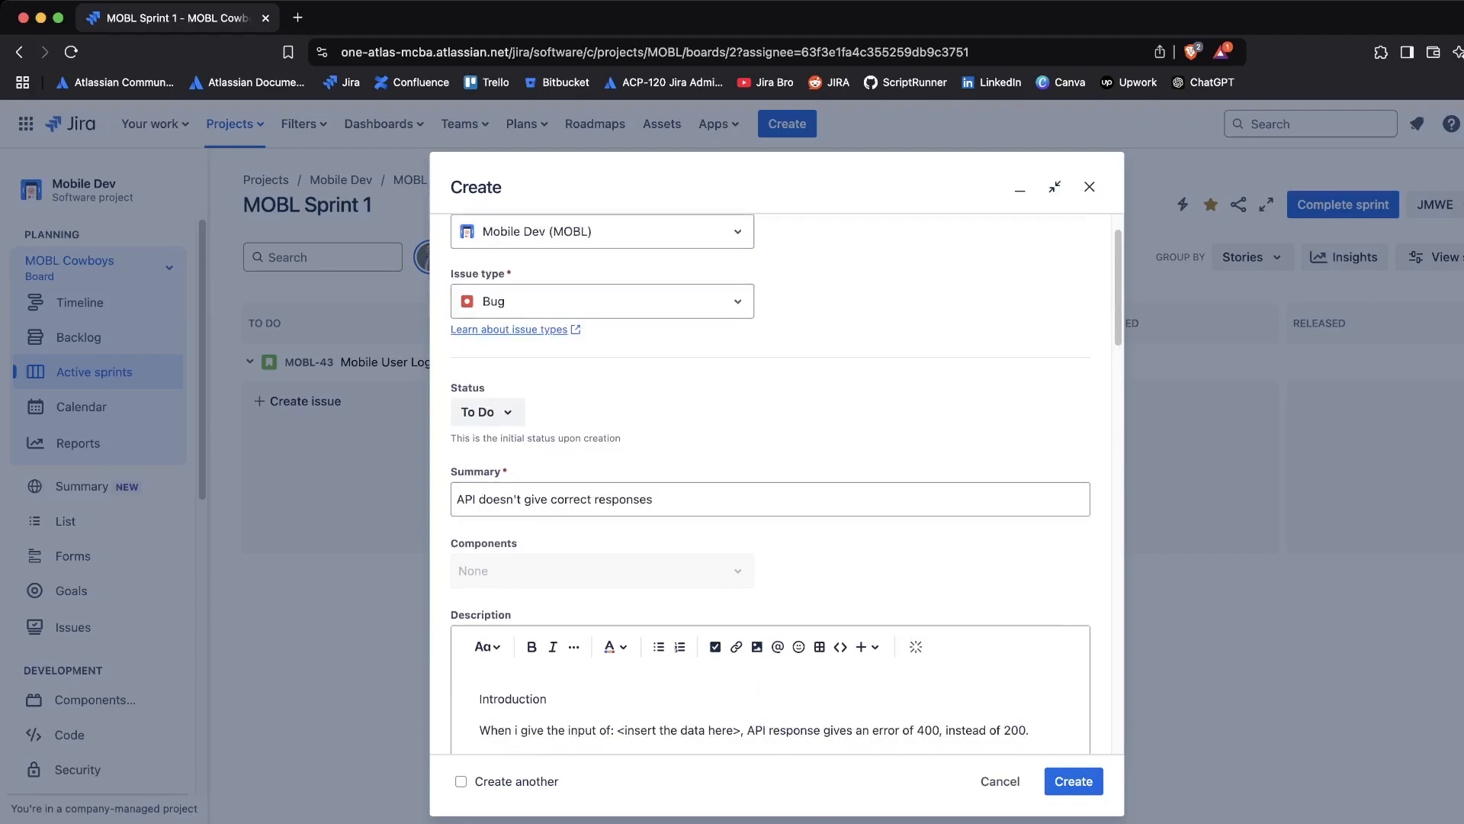
{"action": "scroll", "coordinate": [771, 488], "scroll_direction": "down", "scroll_amount": 12}
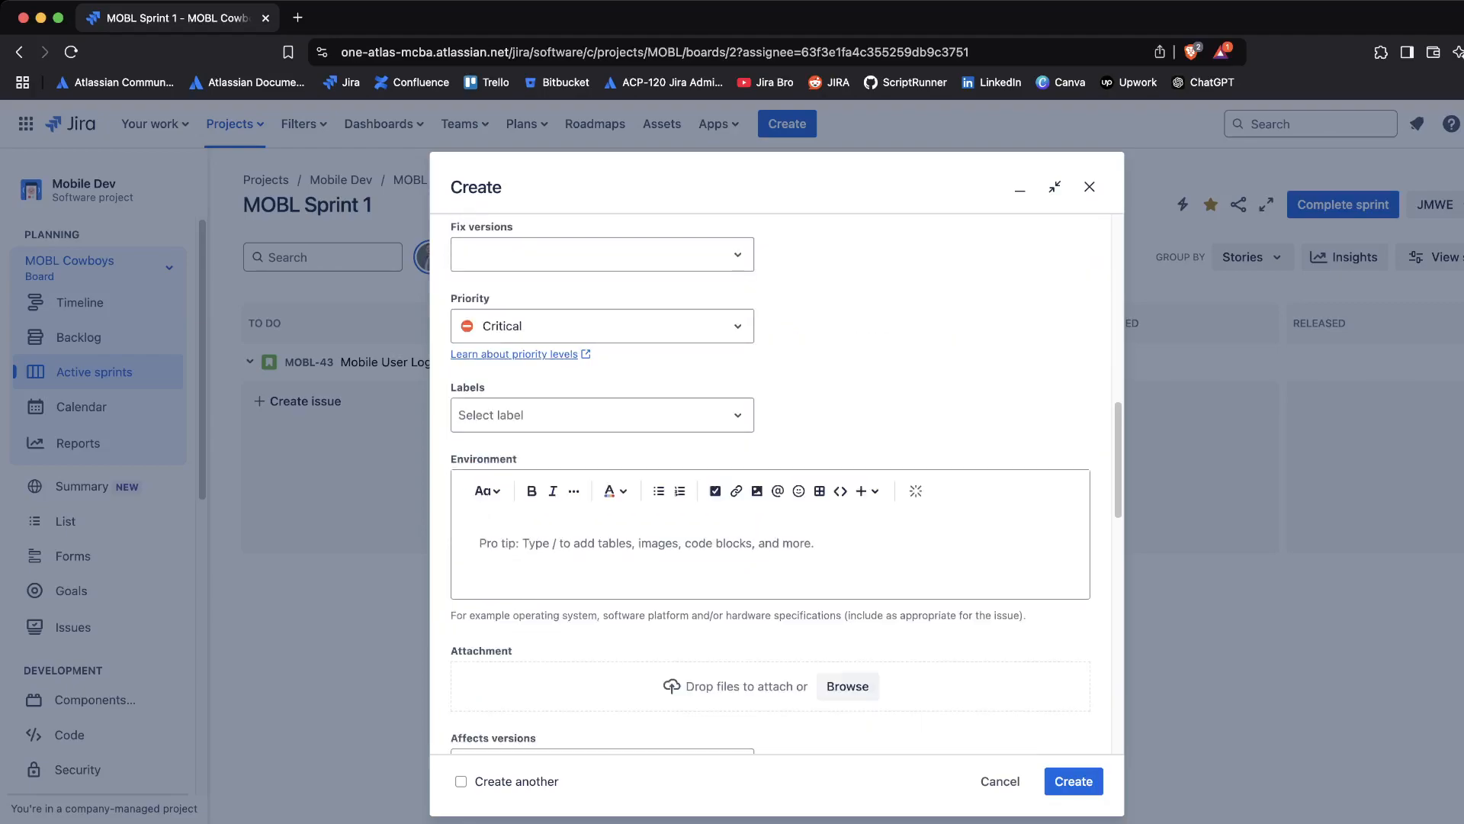
{"action": "scroll", "coordinate": [770, 485], "scroll_direction": "up", "scroll_amount": 1}
{"action": "scroll", "coordinate": [770, 485], "scroll_direction": "up", "scroll_amount": 2}
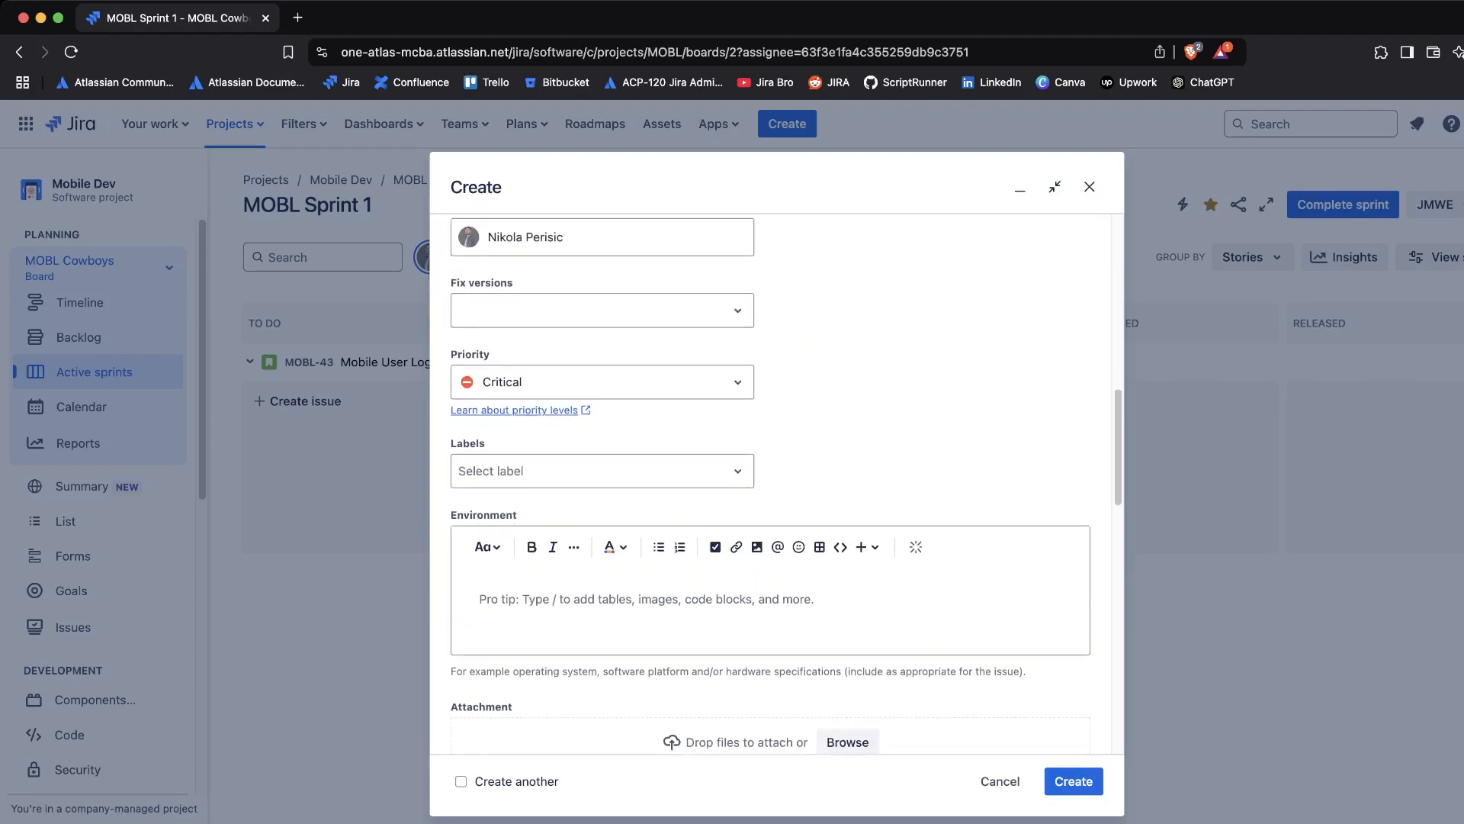
{"action": "scroll", "coordinate": [770, 484], "scroll_direction": "down", "scroll_amount": 5}
{"action": "scroll", "coordinate": [770, 485], "scroll_direction": "up", "scroll_amount": 1}
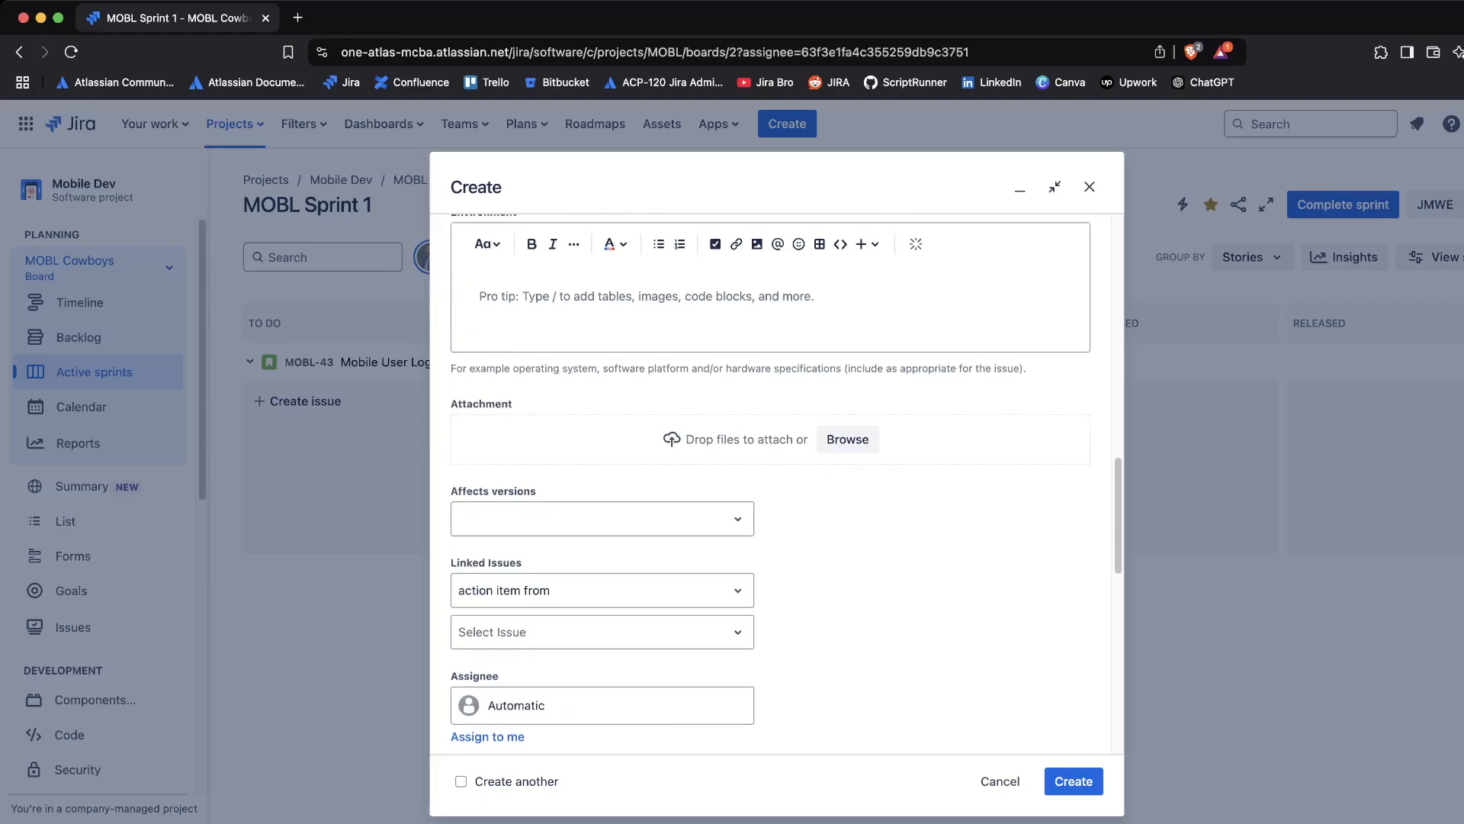
{"action": "scroll", "coordinate": [770, 484], "scroll_direction": "up", "scroll_amount": 8}
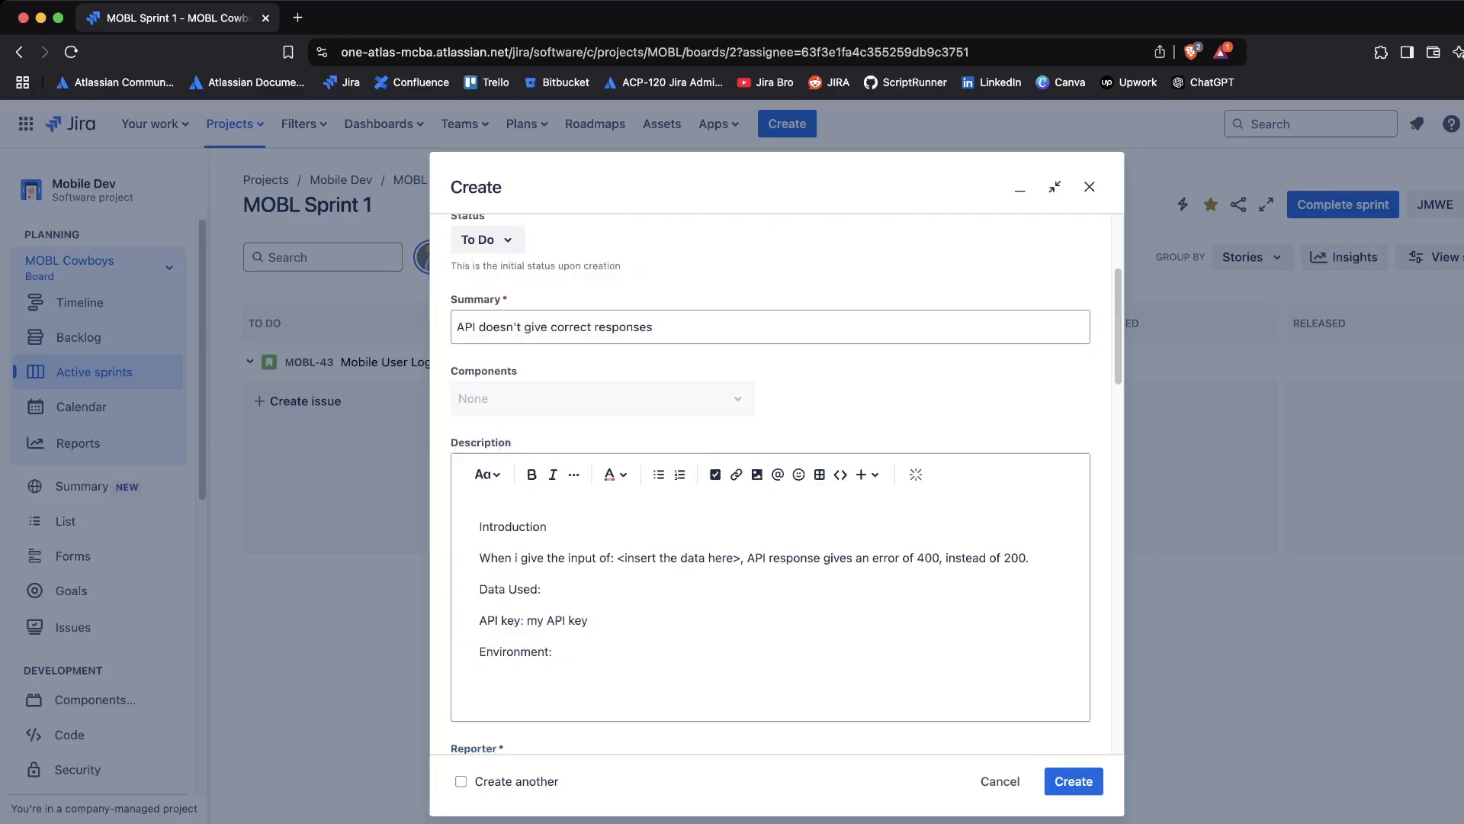
Delete the "Environment:" line from the description and enter "Chrome: Version 10.12" in the bug's Environment field
{"action": "triple_click", "coordinate": [516, 652]}
{"action": "key", "text": "BackSpace"}
{"action": "scroll", "coordinate": [770, 484], "scroll_direction": "down", "scroll_amount": 8}
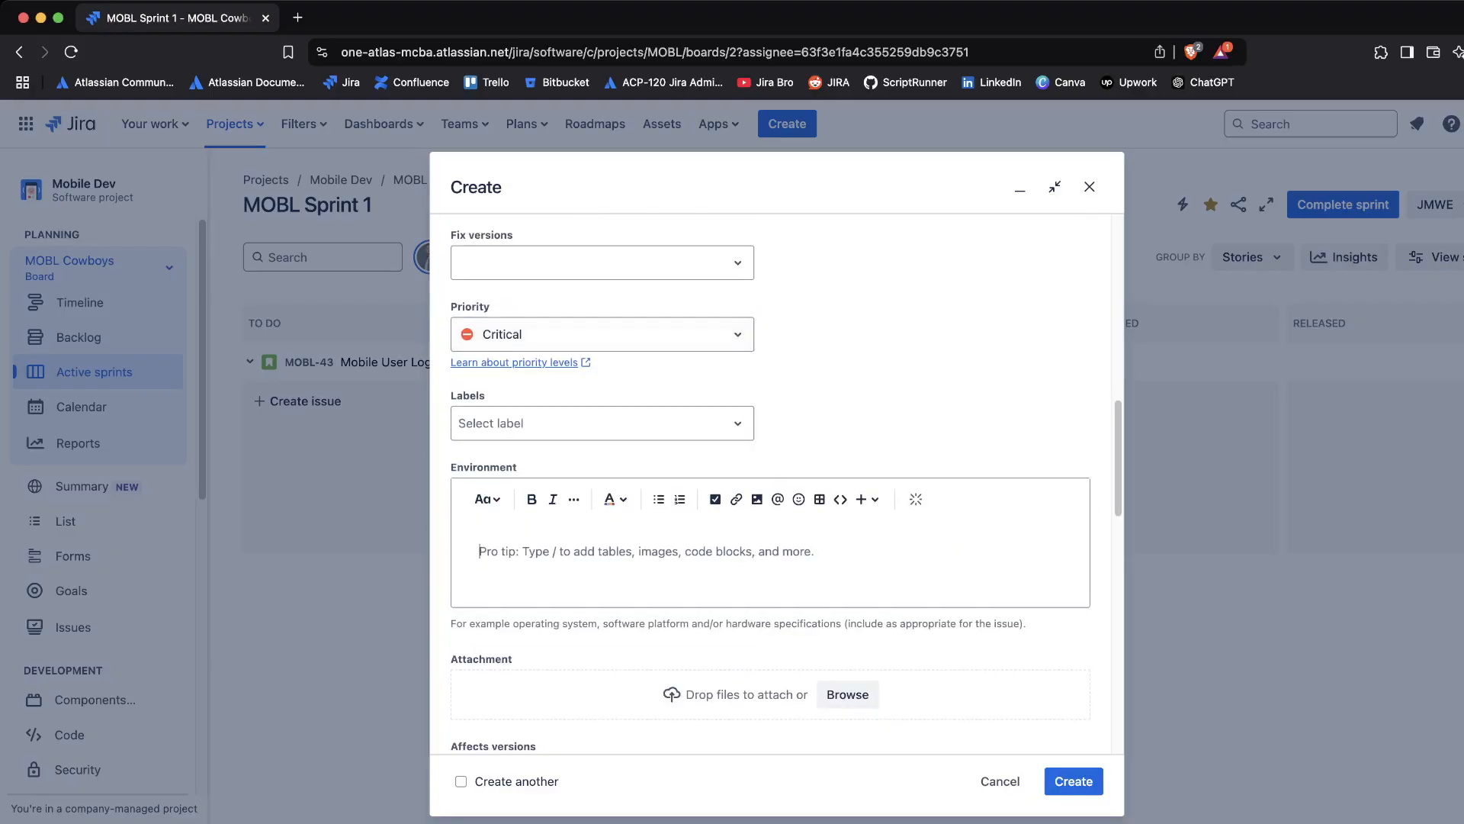
{"action": "type", "text": "Chrome: Vrsi"}
{"action": "key", "text": "BackSpace"}
{"action": "key", "text": "BackSpace"}
{"action": "key", "text": "BackSpace"}
{"action": "type", "text": "ersion 10.12"}
Add the lines "OS: MacOS" and "Device: Macbook Pro M1" below the Chrome version in the Environment field
{"action": "key", "text": "Return"}
{"action": "type", "text": "OS: MacOS"}
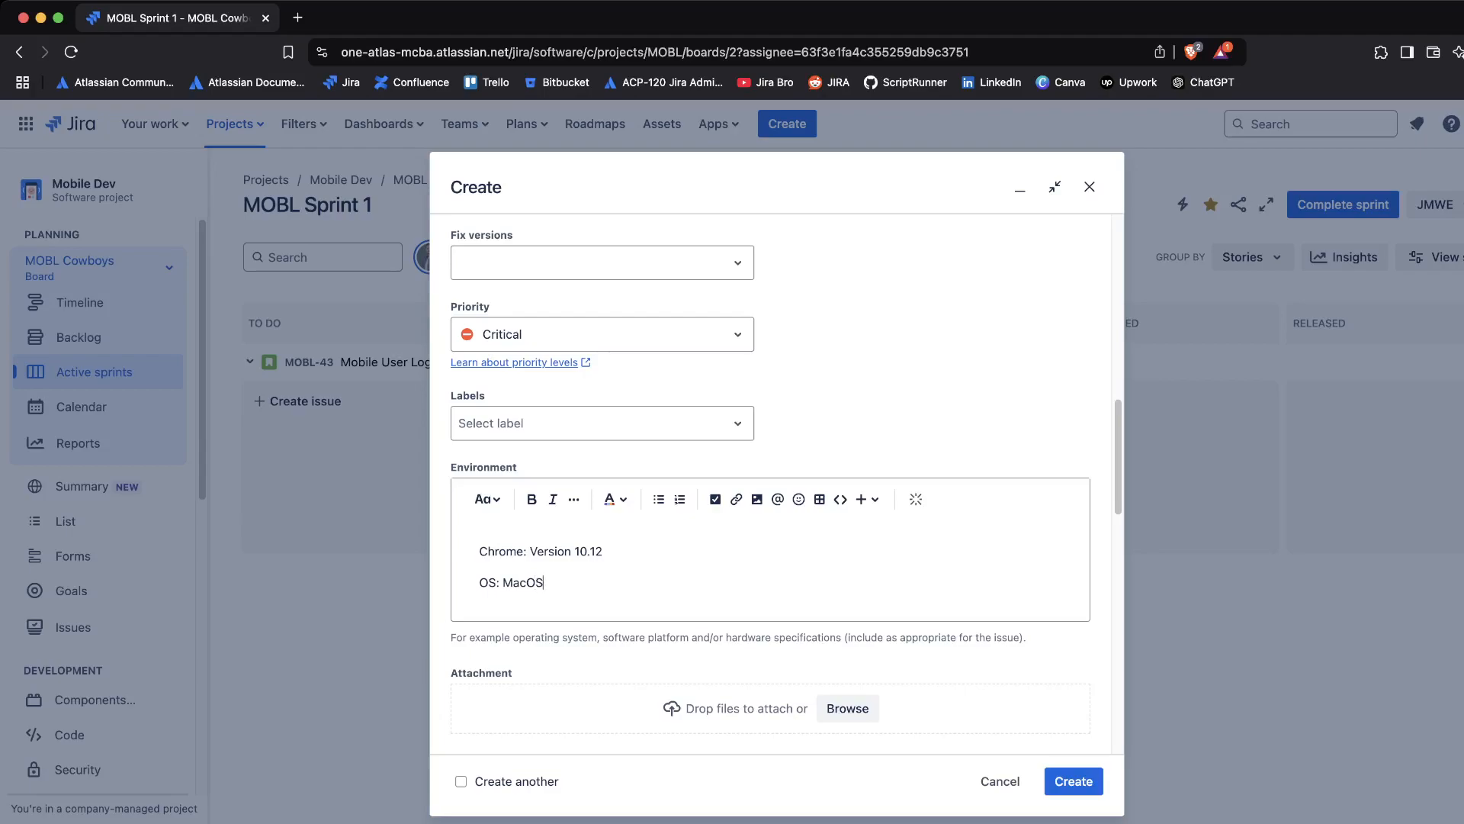
{"action": "key", "text": "Return"}
{"action": "type", "text": "D"}
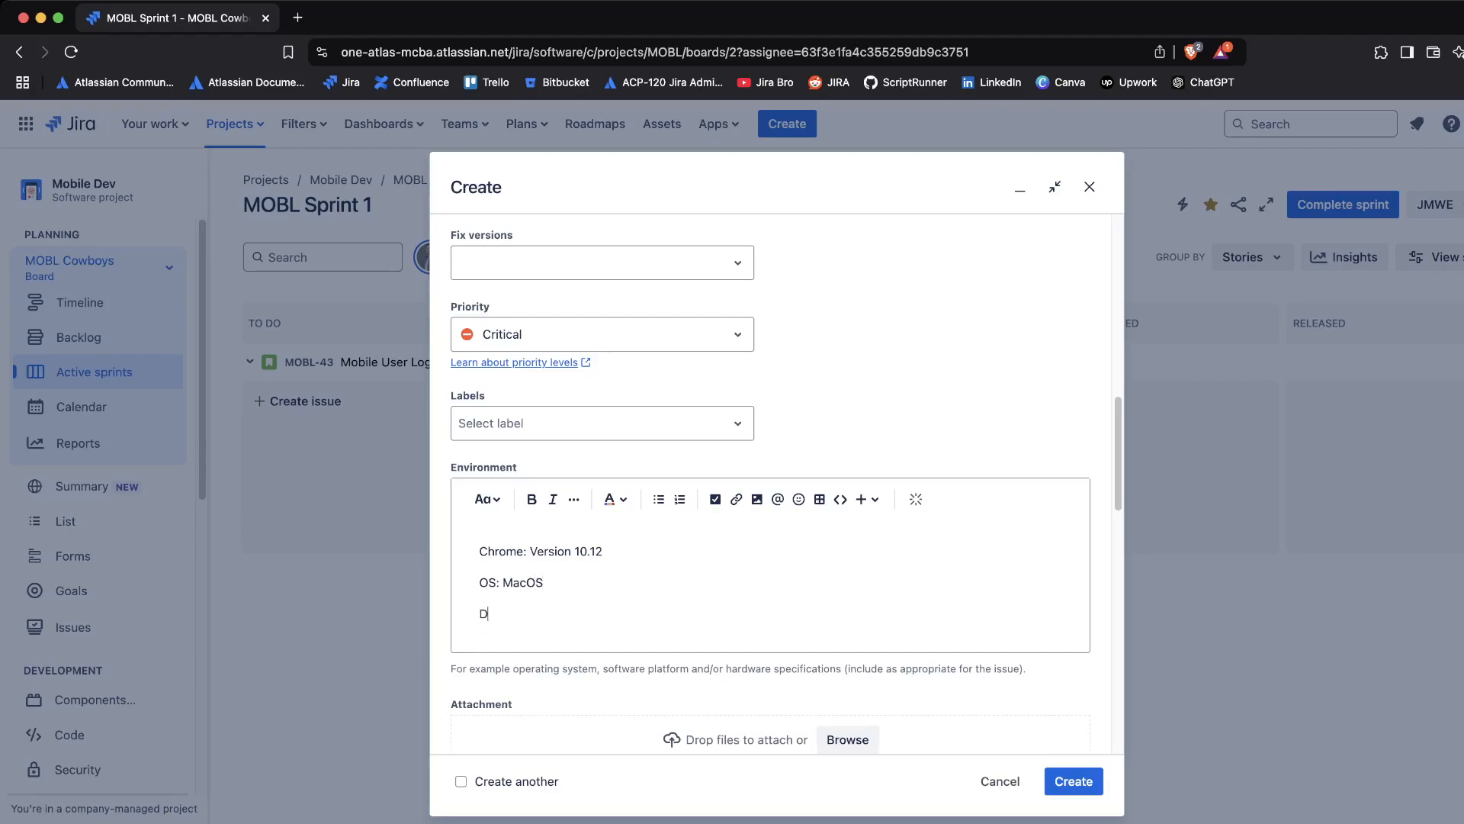
{"action": "type", "text": "evice: Macbook Pro M1"}
Append the lines "Excepted Results: Return the code of 200." and "Actual Results: API returns the code of 400." to the description
{"action": "scroll", "coordinate": [770, 484], "scroll_direction": "up", "scroll_amount": 5}
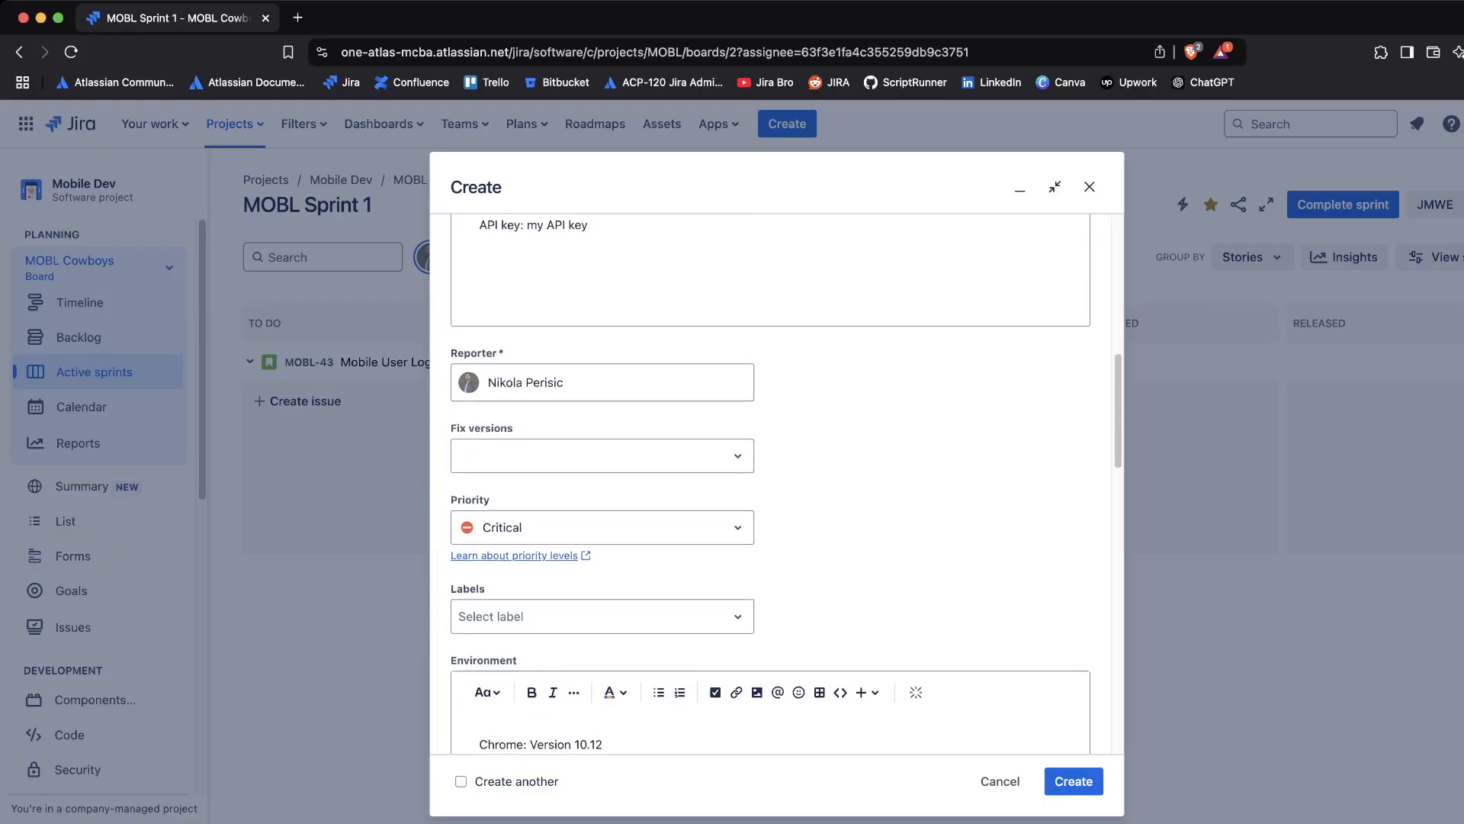
{"action": "scroll", "coordinate": [770, 484], "scroll_direction": "up", "scroll_amount": 2}
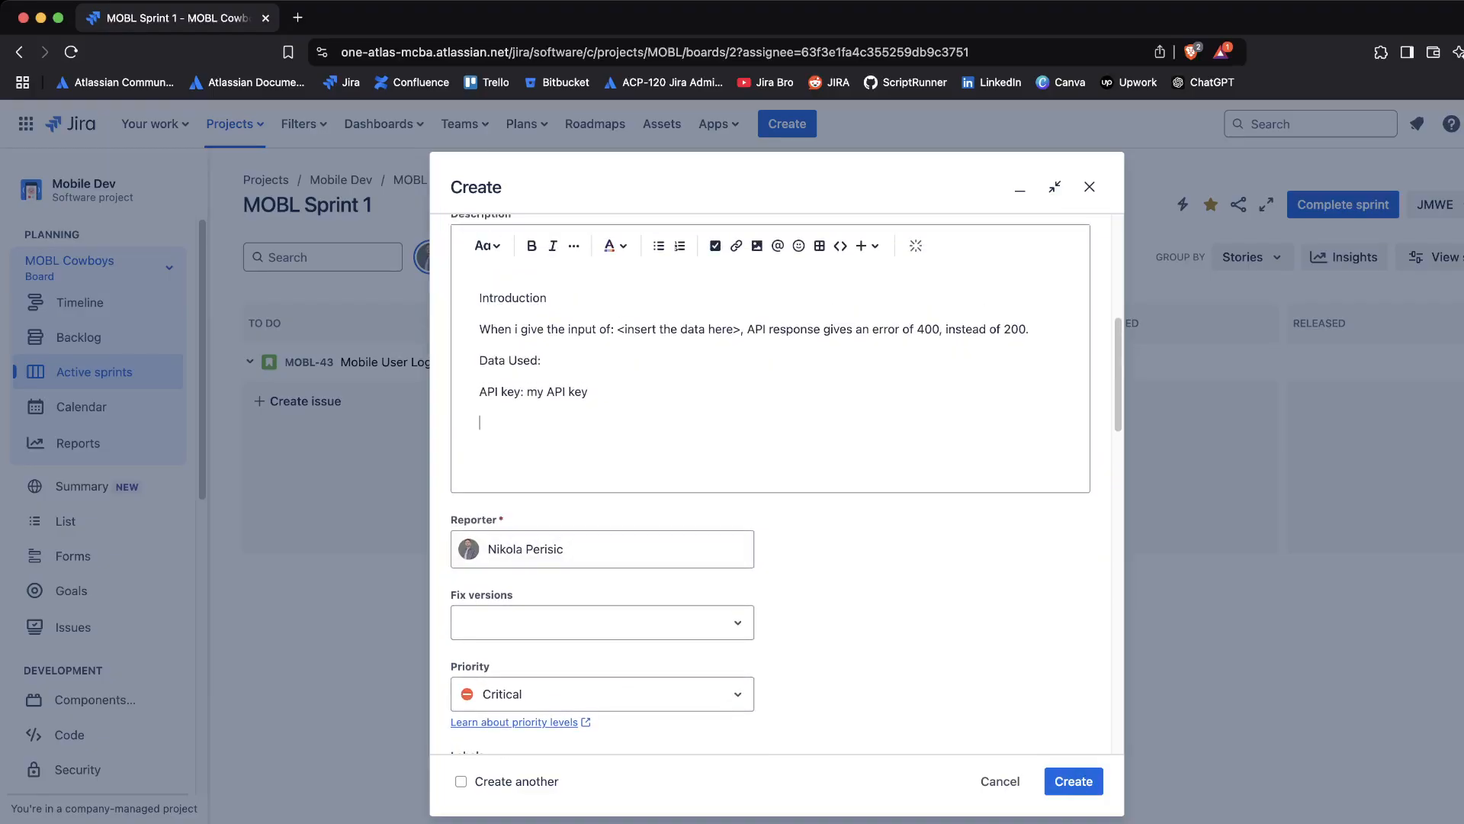
{"action": "scroll", "coordinate": [771, 484], "scroll_direction": "down", "scroll_amount": 10}
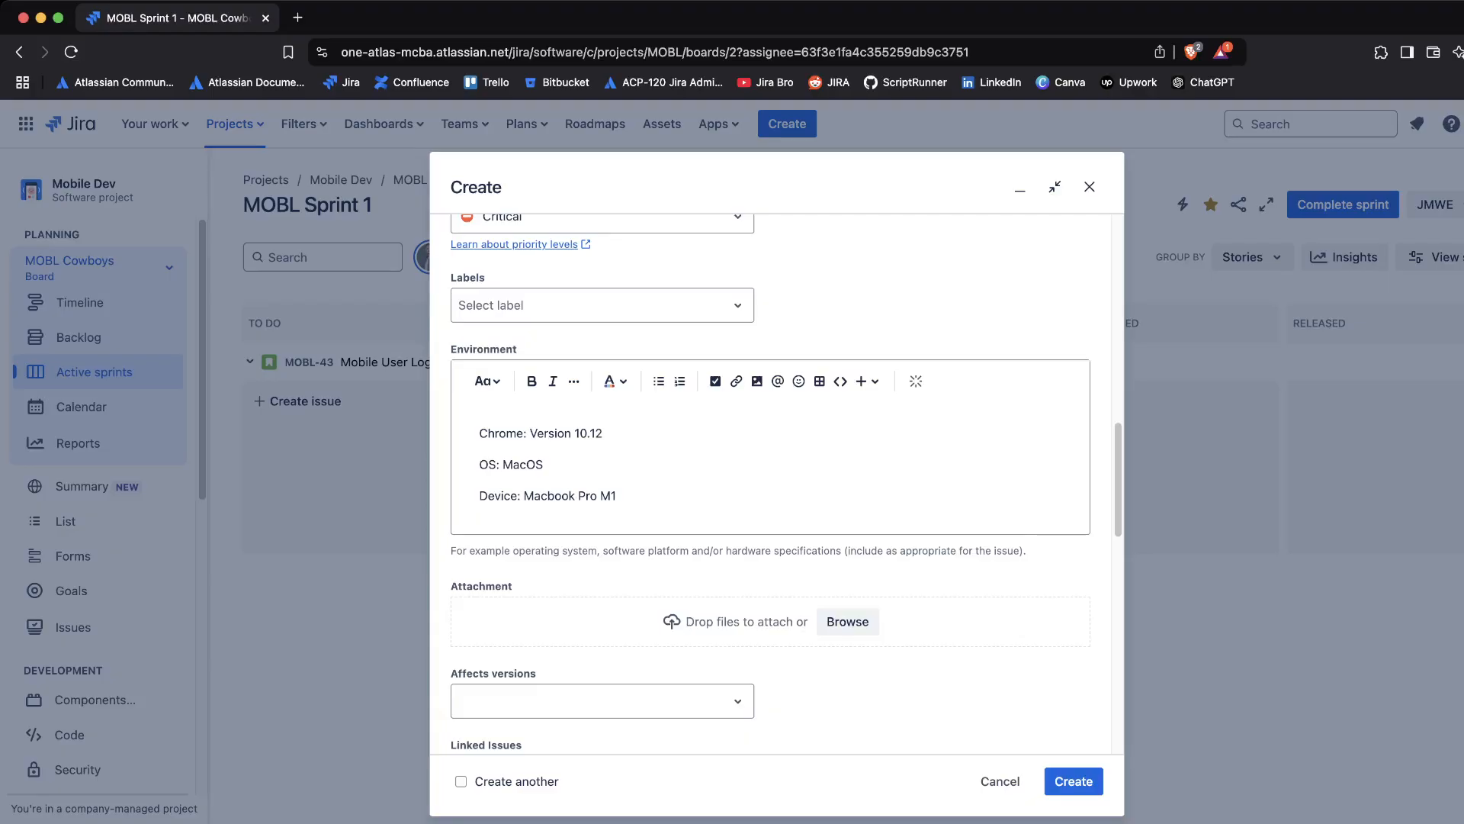
{"action": "scroll", "coordinate": [776, 481], "scroll_direction": "up", "scroll_amount": 10}
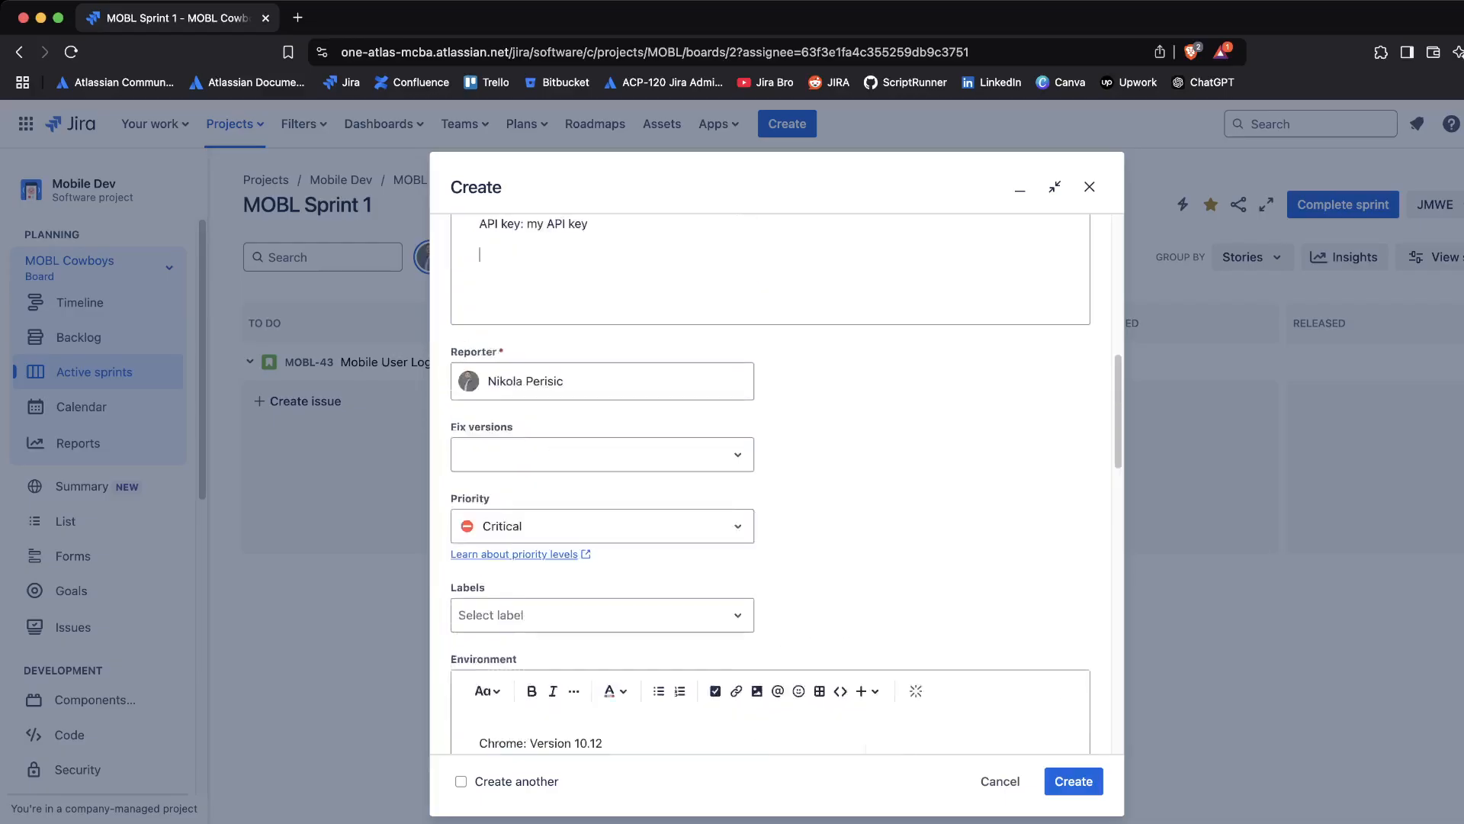
{"action": "scroll", "coordinate": [777, 481], "scroll_direction": "up", "scroll_amount": 4}
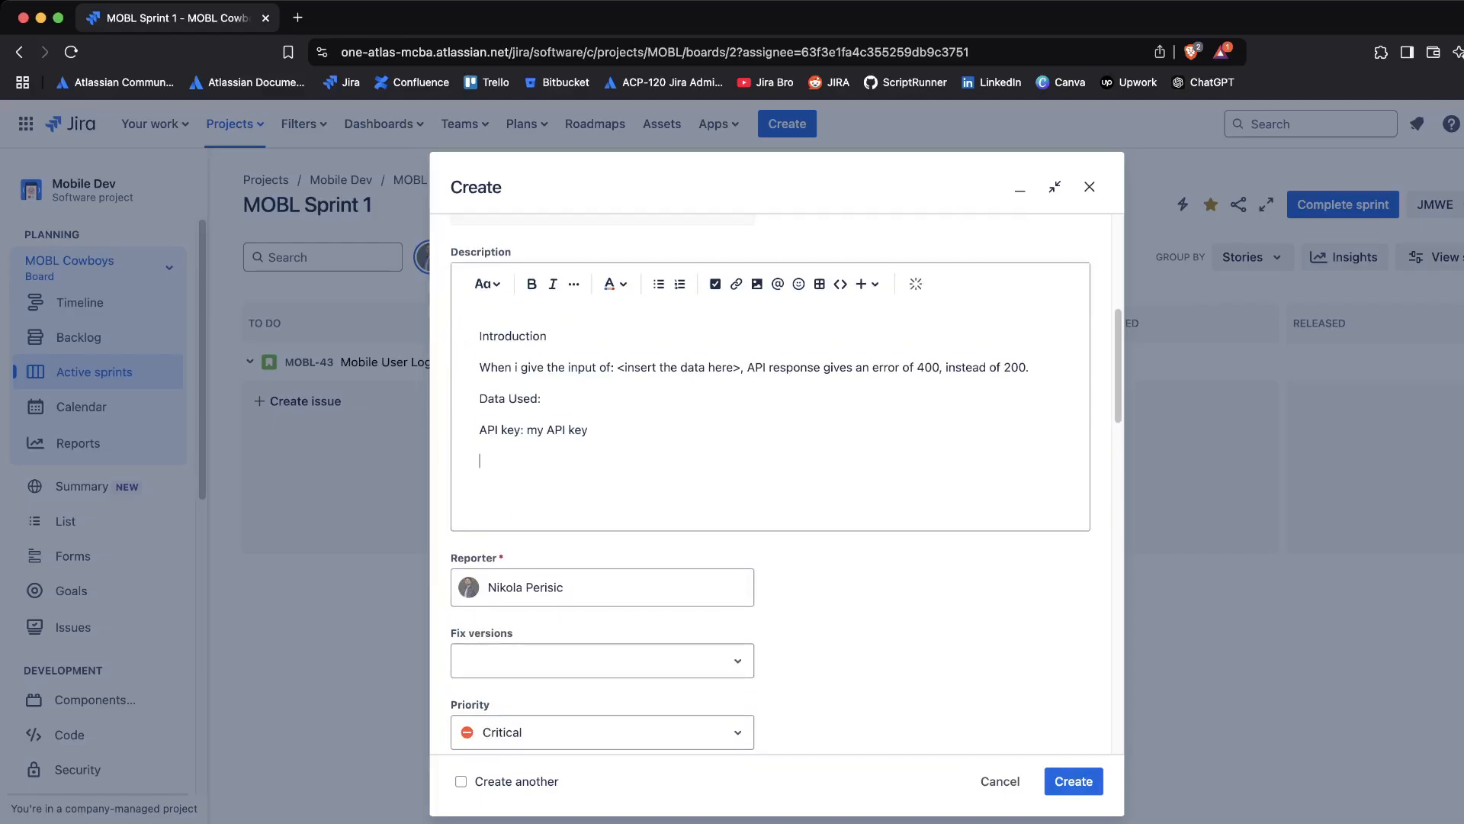
{"action": "type", "text": "Excepted Results: Return the code o"}
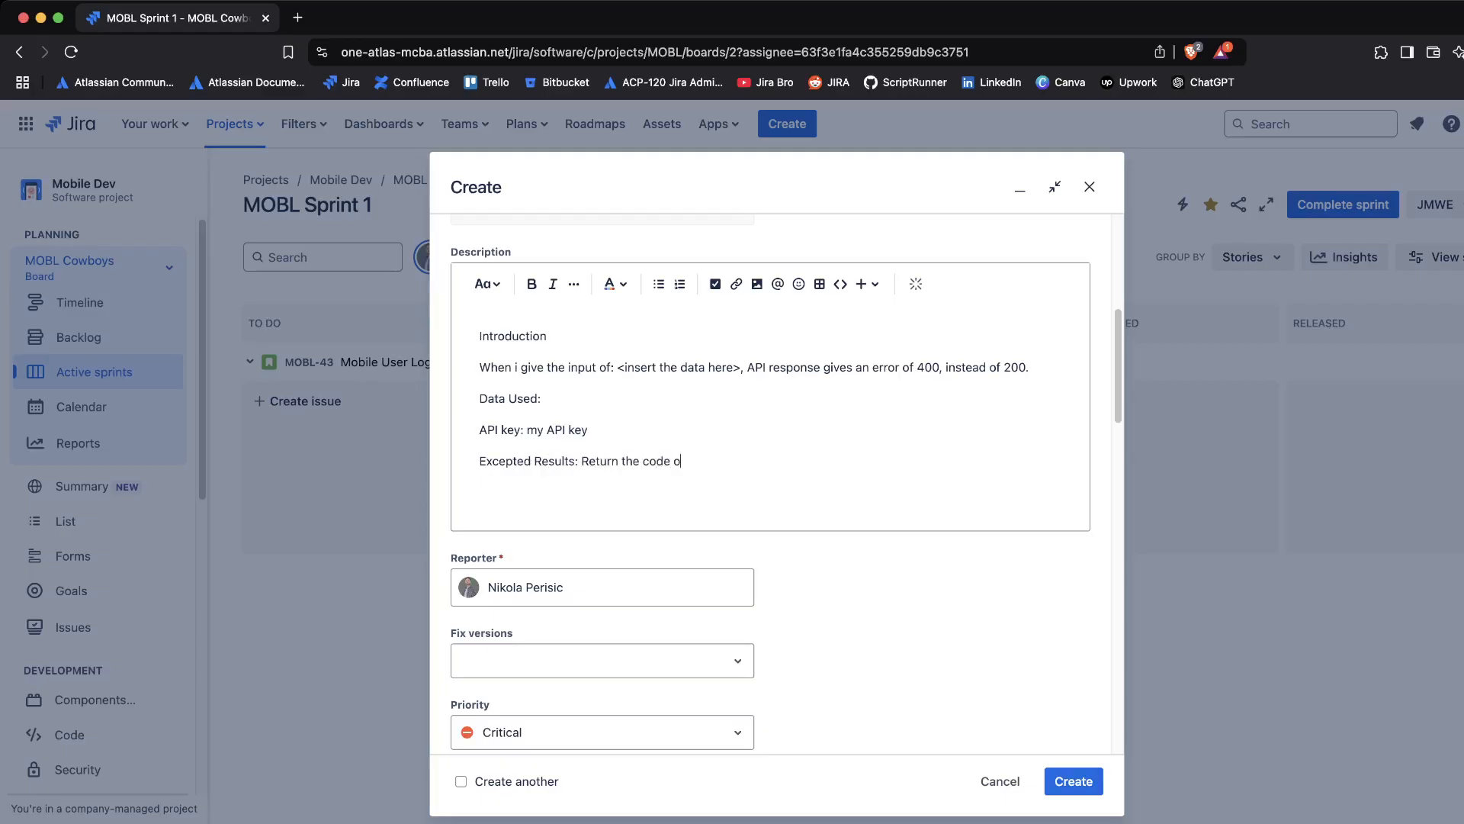
{"action": "type", "text": "f 200."}
{"action": "key", "text": "Return"}
{"action": "type", "text": "Actual Results: API returns the 4"}
{"action": "key", "text": "BackSpace"}
{"action": "type", "text": "code of 400."}
{"action": "key", "text": "Return"}
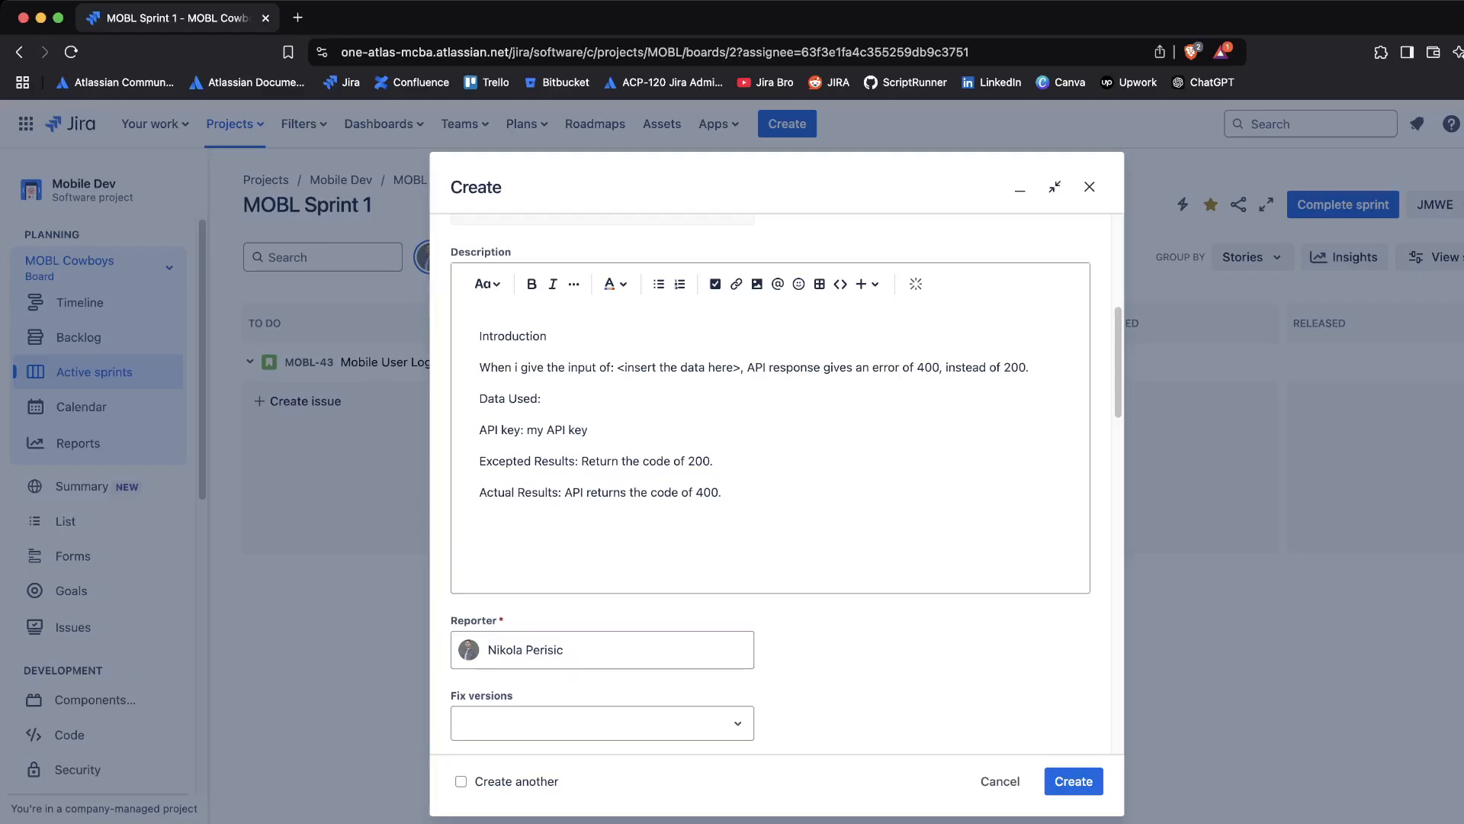
Add a "Steps to reproduce:" line to the description, followed by empty numbered lines 1. to 4
{"action": "type", "text": "Steps to reproduce:"}
{"action": "key", "text": "Return"}
{"action": "type", "text": "1."}
{"action": "key", "text": "Return"}
{"action": "type", "text": "2."}
{"action": "key", "text": "Return"}
{"action": "type", "text": "3."}
{"action": "key", "text": "Return"}
{"action": "type", "text": "4."}
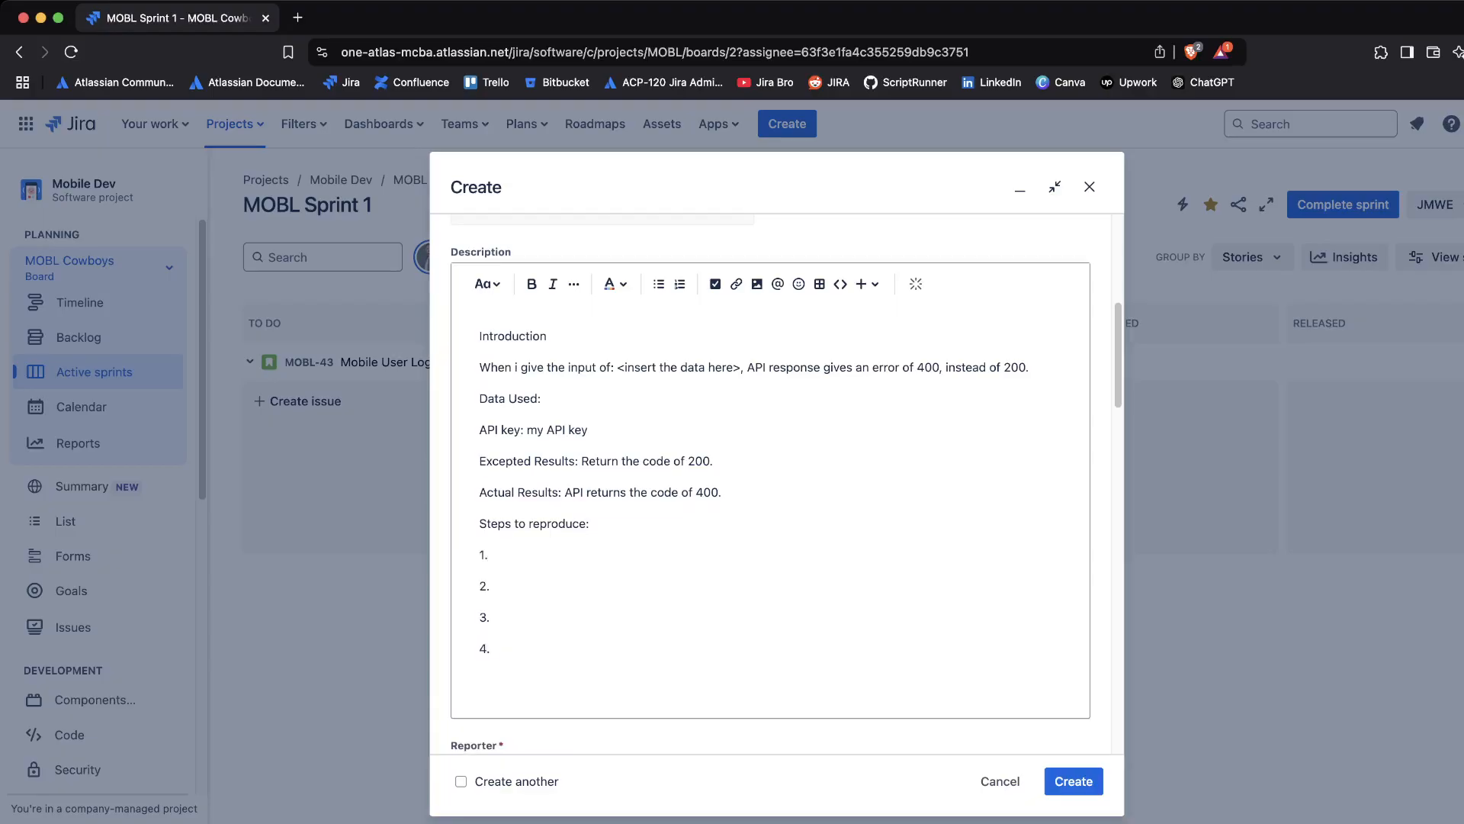
Set the bug's priority to Medium
{"action": "scroll", "coordinate": [770, 480], "scroll_direction": "down", "scroll_amount": 10}
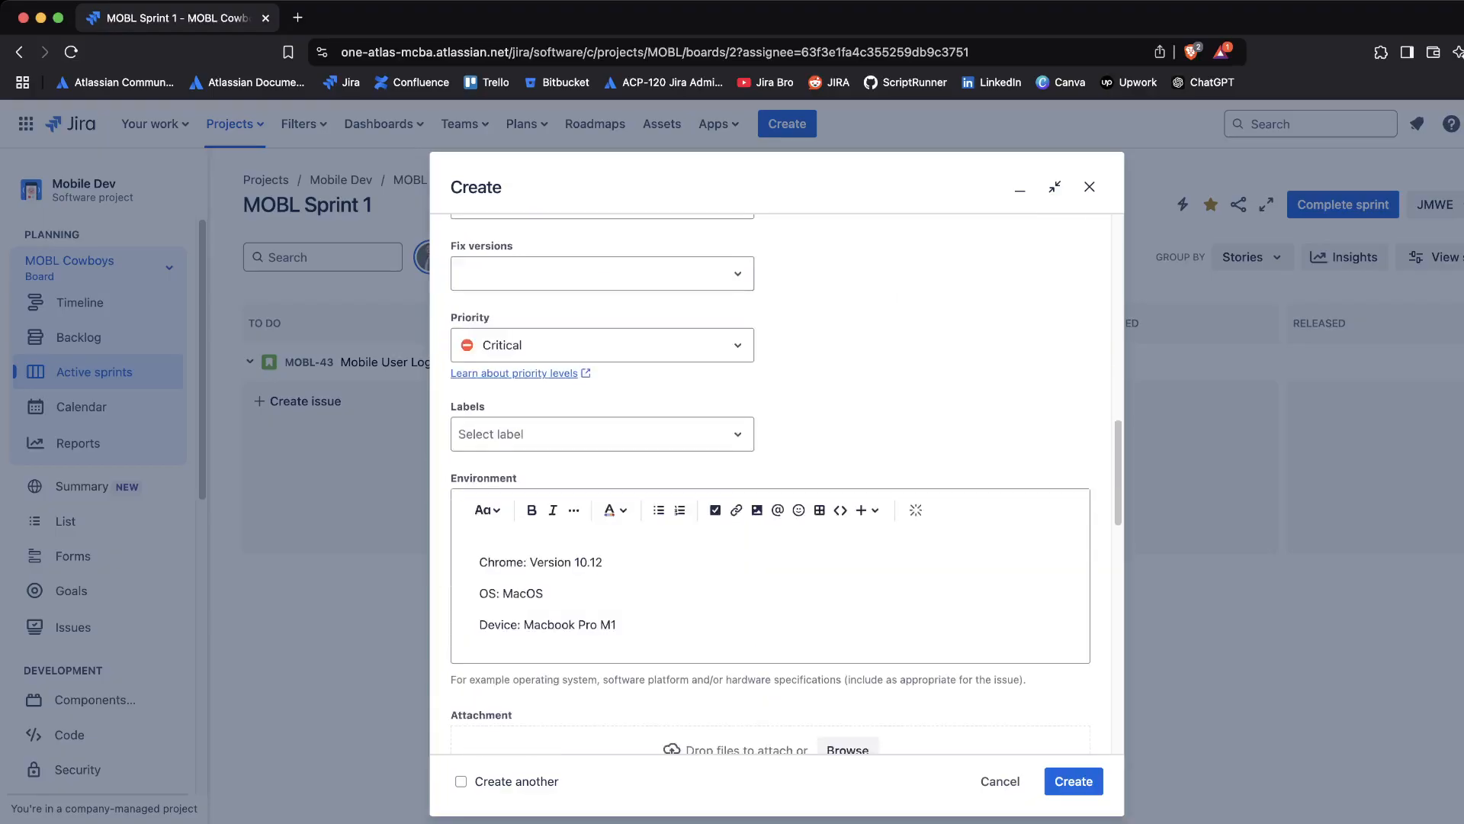
{"action": "left_click", "coordinate": [603, 346]}
{"action": "left_click", "coordinate": [526, 445]}
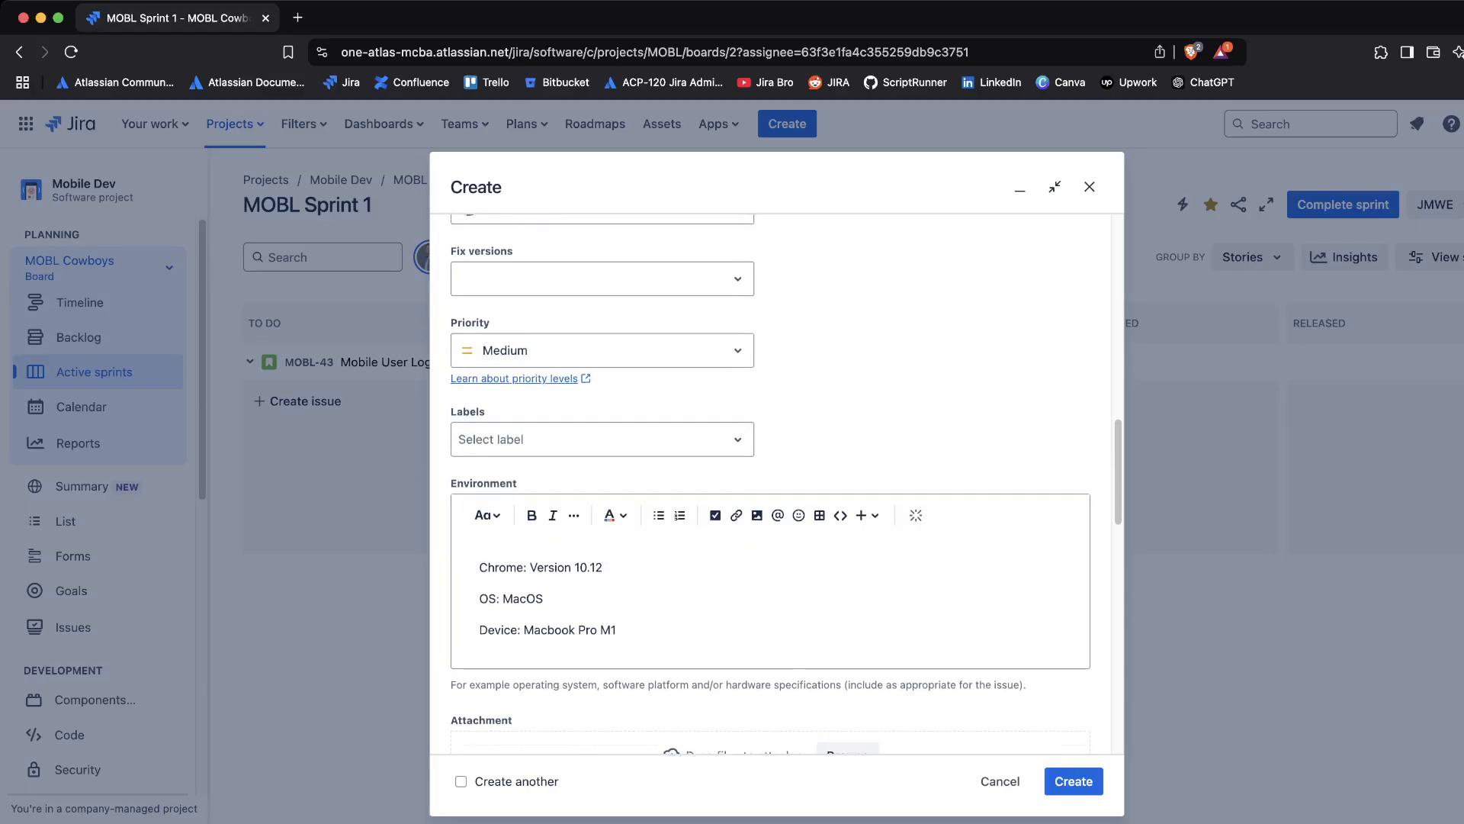
Set the bug's fix version to the released Version 2
{"action": "scroll", "coordinate": [770, 485], "scroll_direction": "up", "scroll_amount": 1}
{"action": "left_click", "coordinate": [602, 302]}
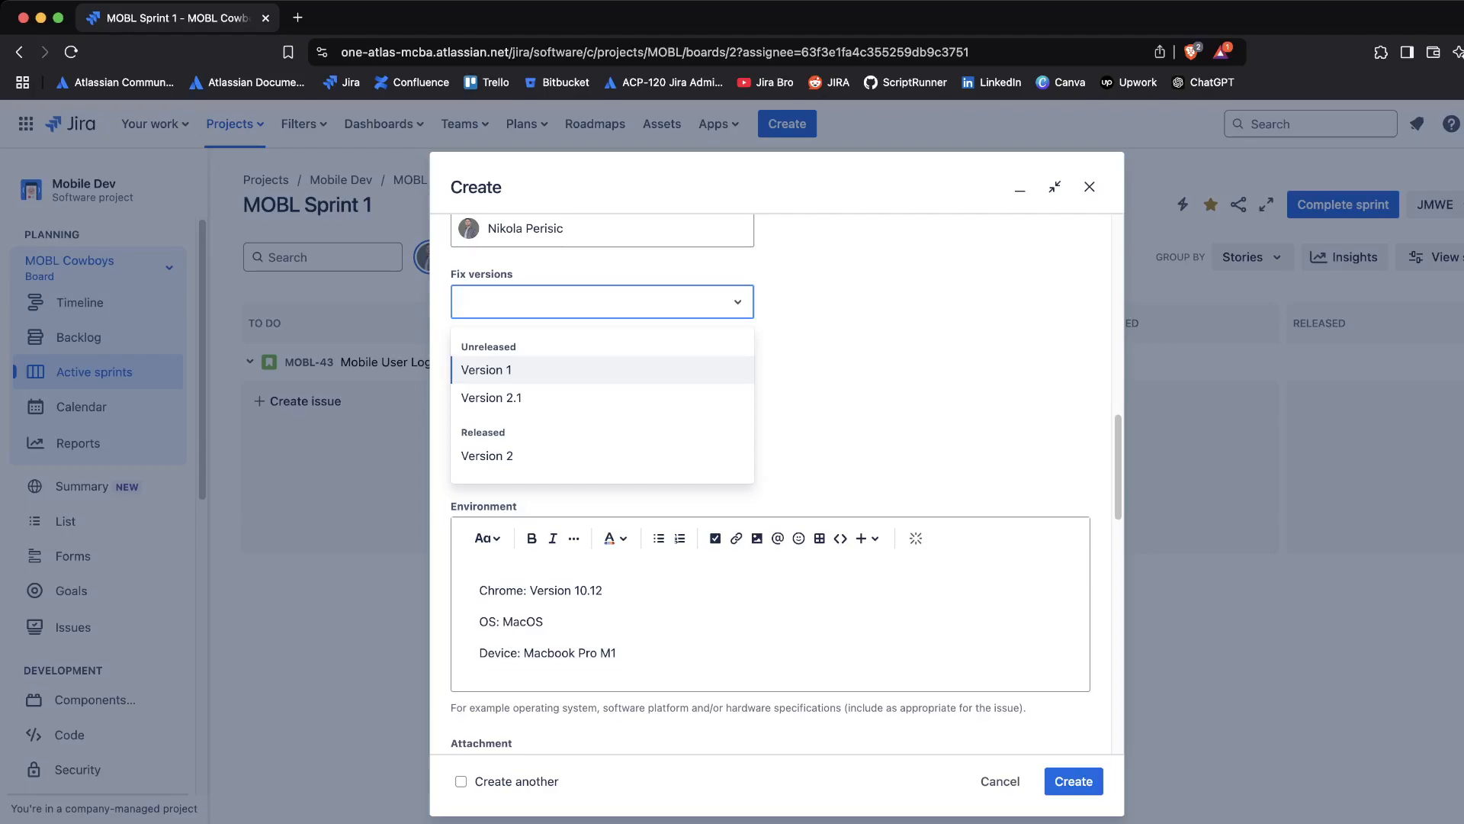
{"action": "key", "text": "Down"}
{"action": "key", "text": "Down"}
{"action": "key", "text": "Return"}
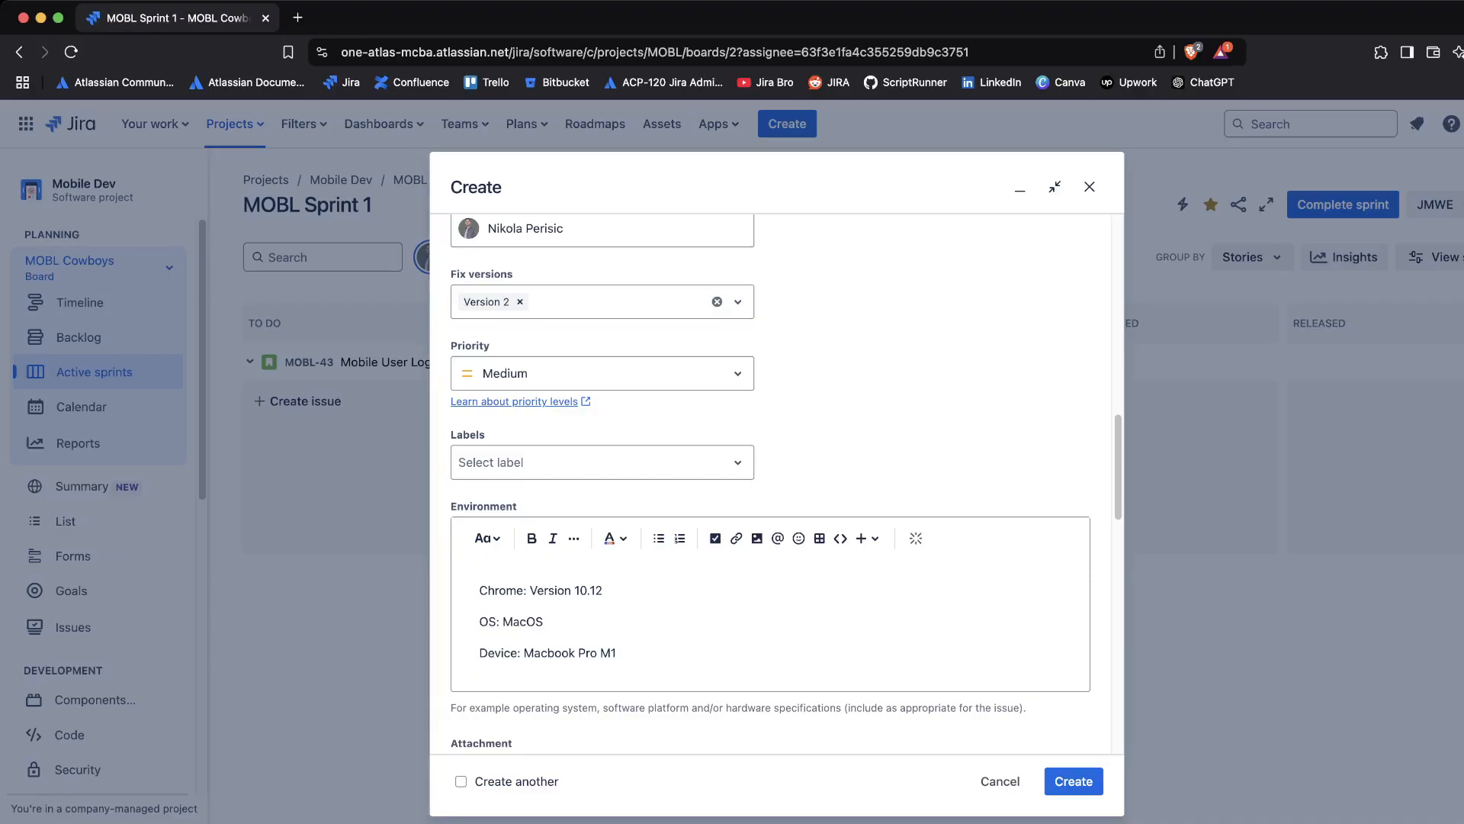
Set the bug's affected version to the released Version 2
{"action": "scroll", "coordinate": [770, 481], "scroll_direction": "down", "scroll_amount": 5}
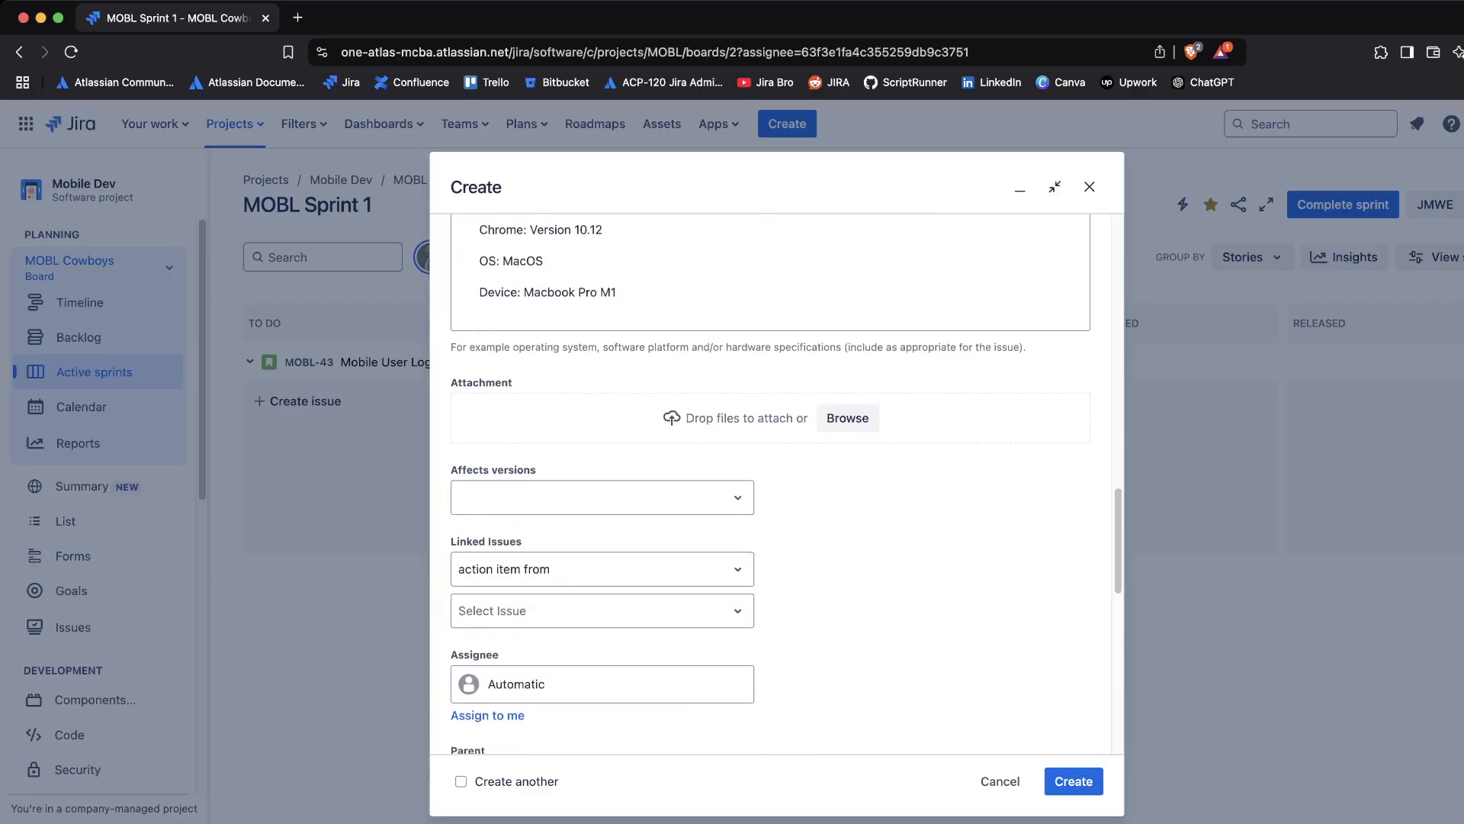
{"action": "left_click", "coordinate": [603, 498]}
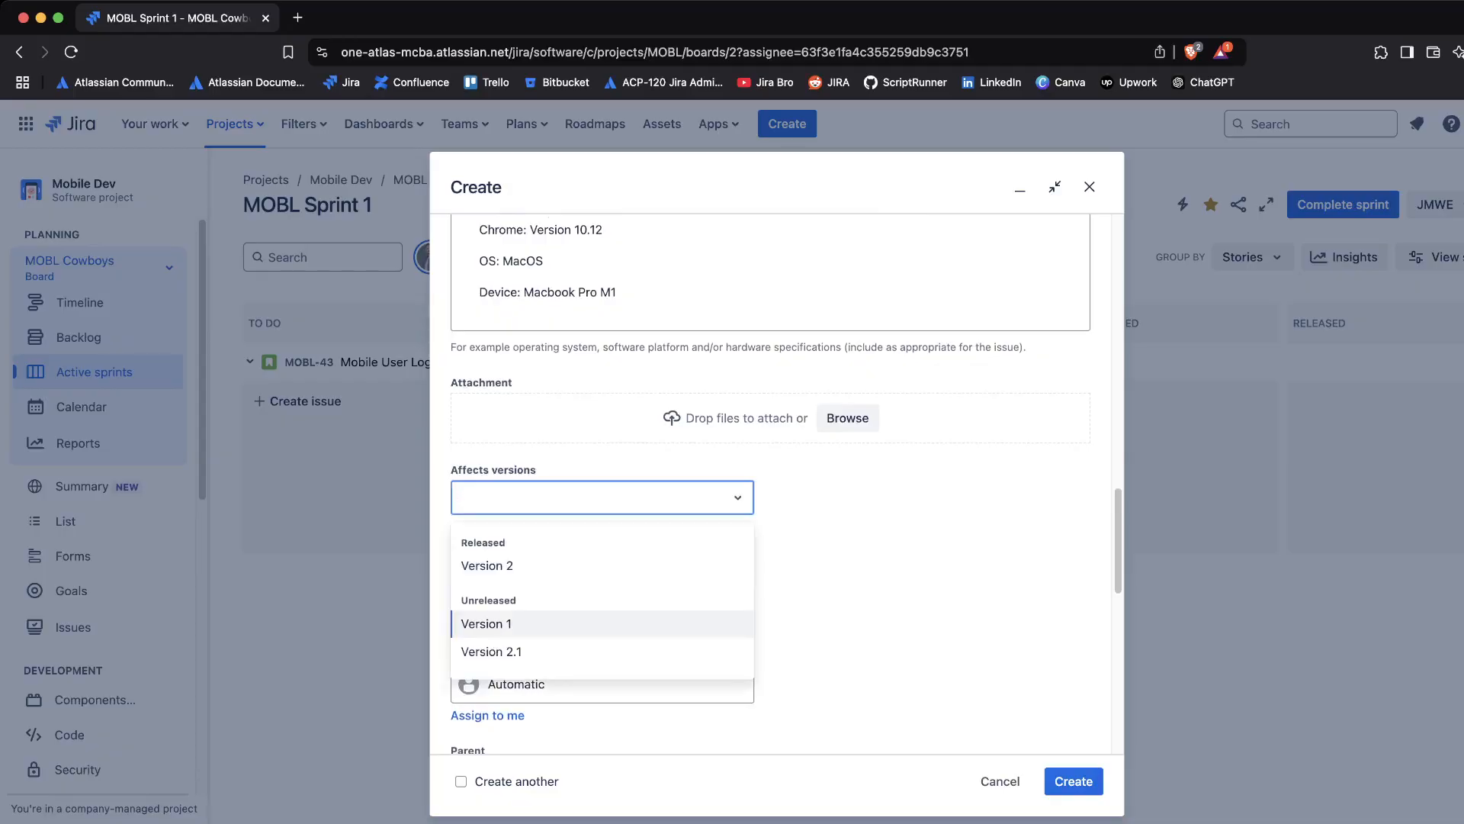
{"action": "key", "text": "Up"}
{"action": "key", "text": "Return"}
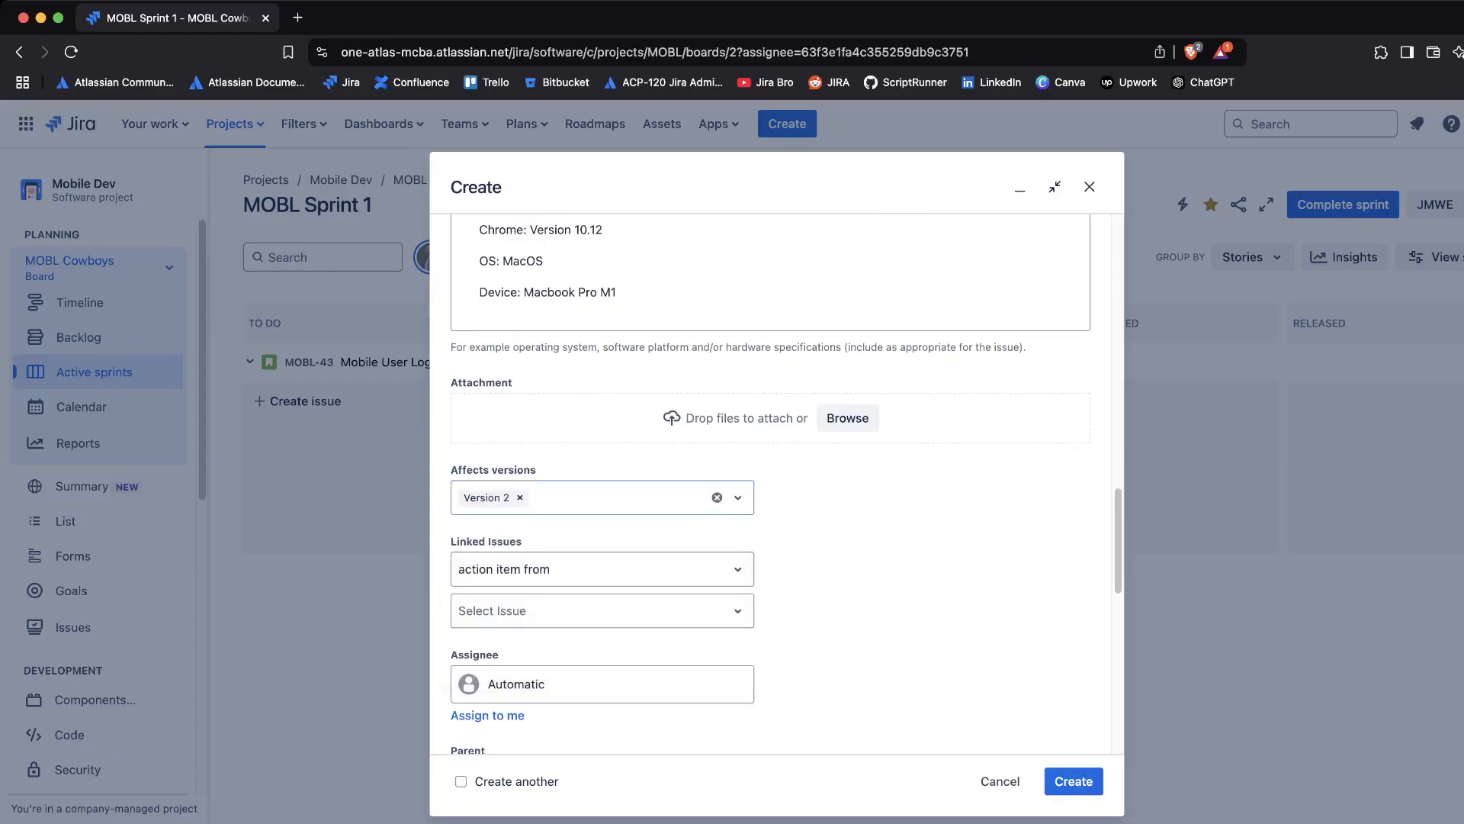
Link the bug with "relates to" to MOBL-45, Create a backend authentication API for user login
{"action": "scroll", "coordinate": [771, 481], "scroll_direction": "down", "scroll_amount": 2}
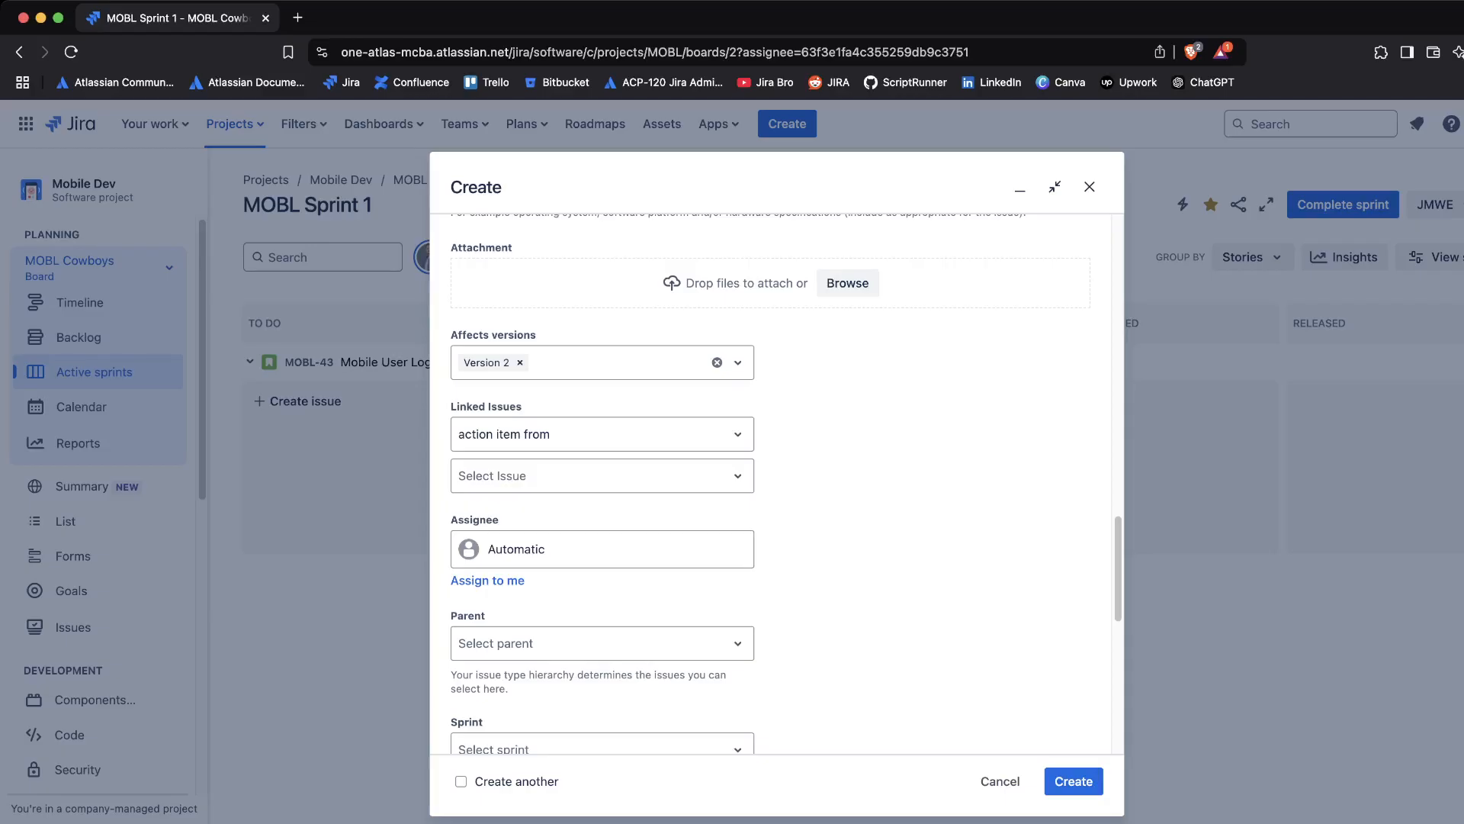
{"action": "left_click", "coordinate": [603, 434]}
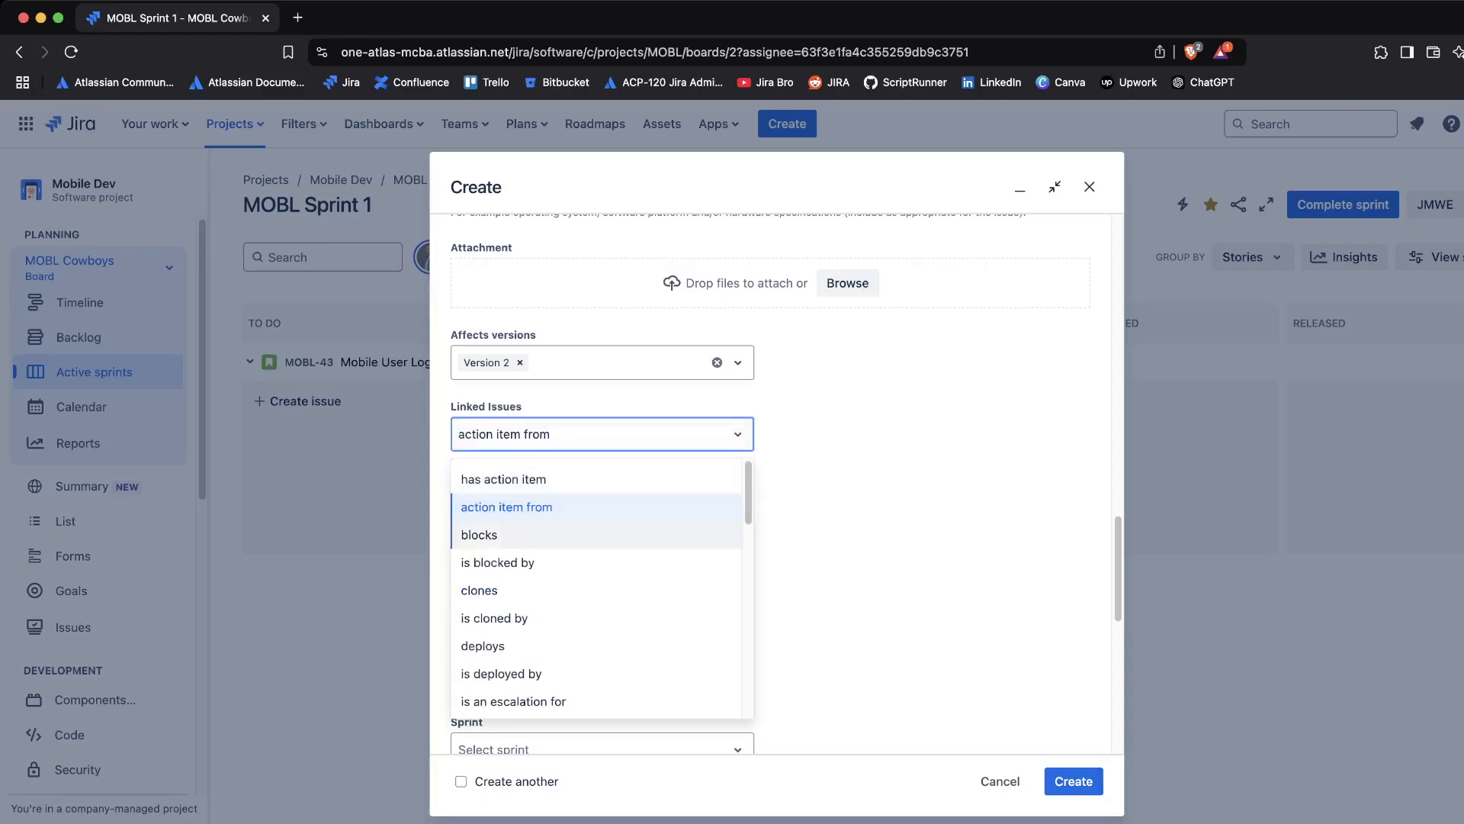
{"action": "scroll", "coordinate": [596, 616], "scroll_direction": "down", "scroll_amount": 10}
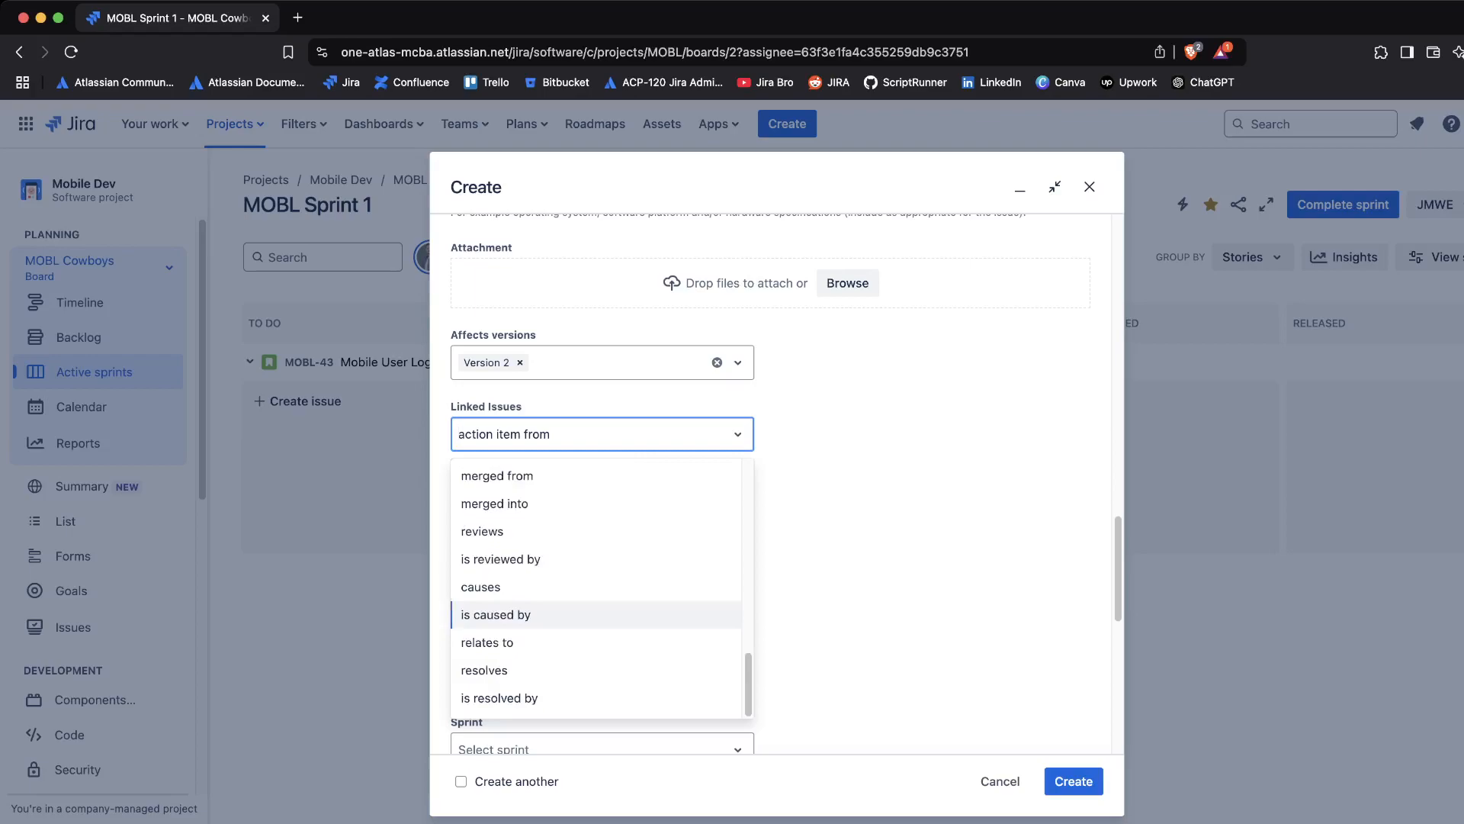
{"action": "left_click", "coordinate": [488, 643]}
{"action": "left_click", "coordinate": [601, 476]}
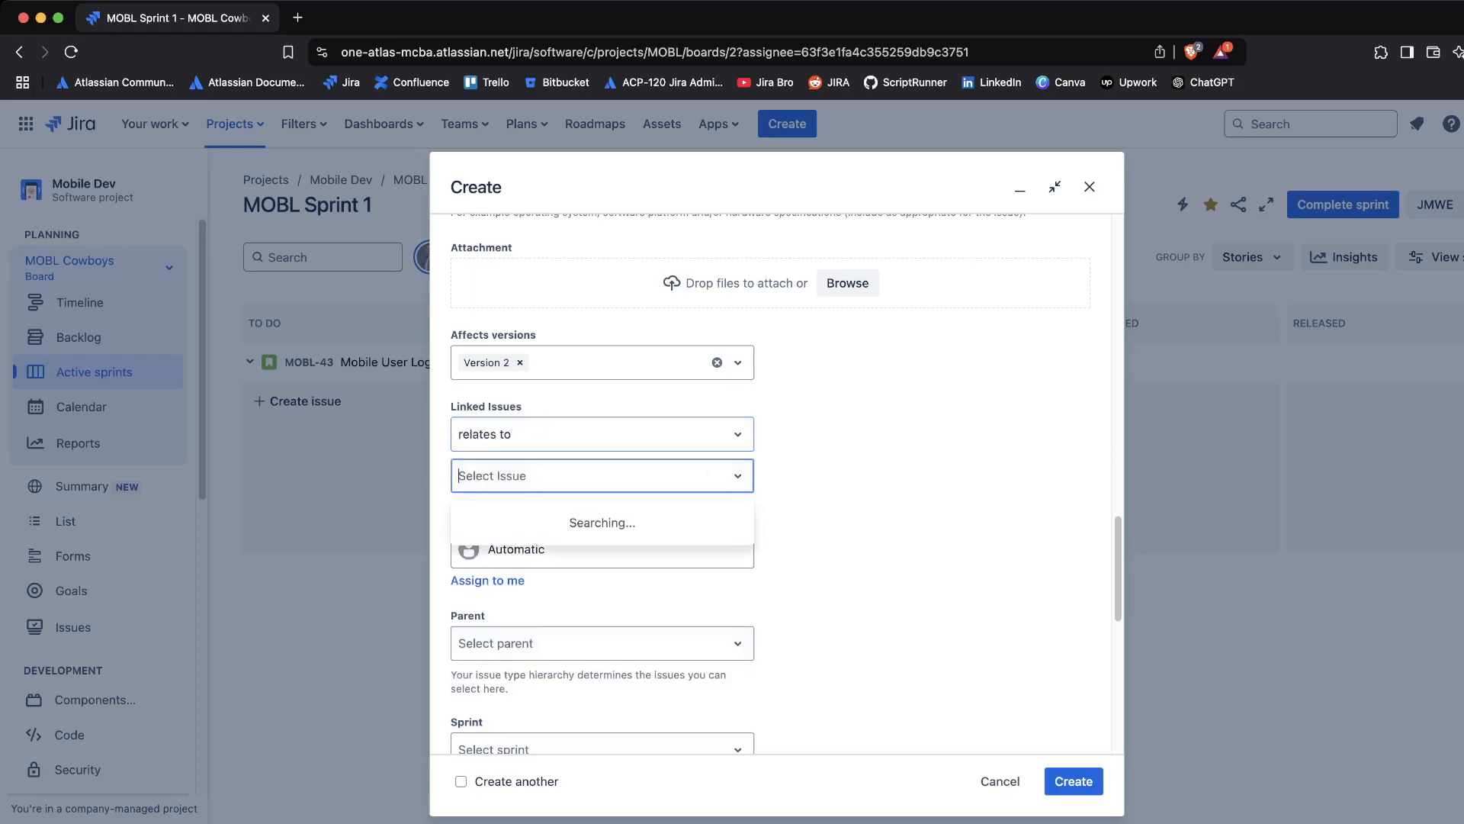
{"action": "scroll", "coordinate": [595, 564], "scroll_direction": "down", "scroll_amount": 5}
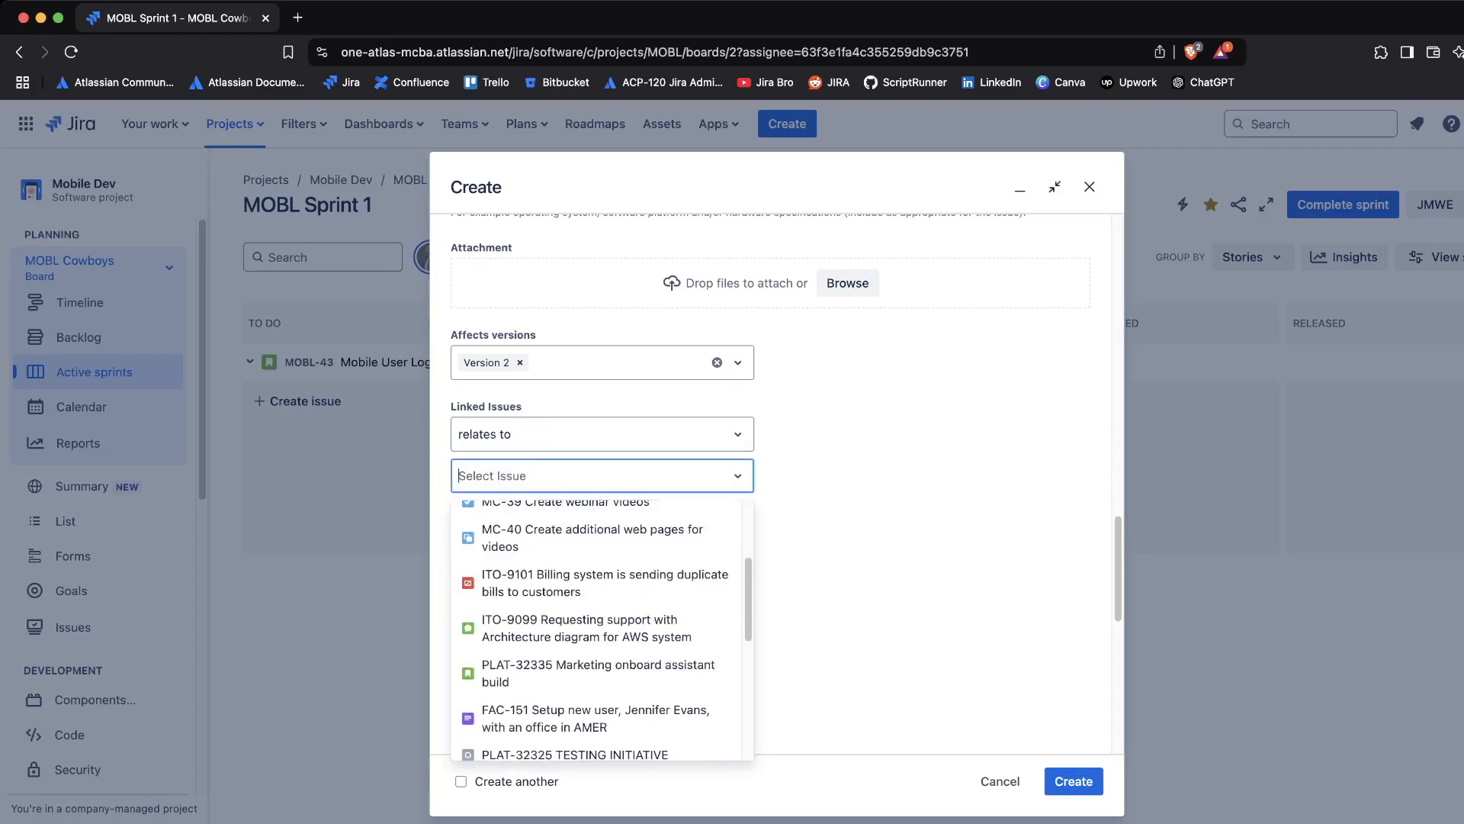
{"action": "scroll", "coordinate": [595, 595], "scroll_direction": "up", "scroll_amount": 5}
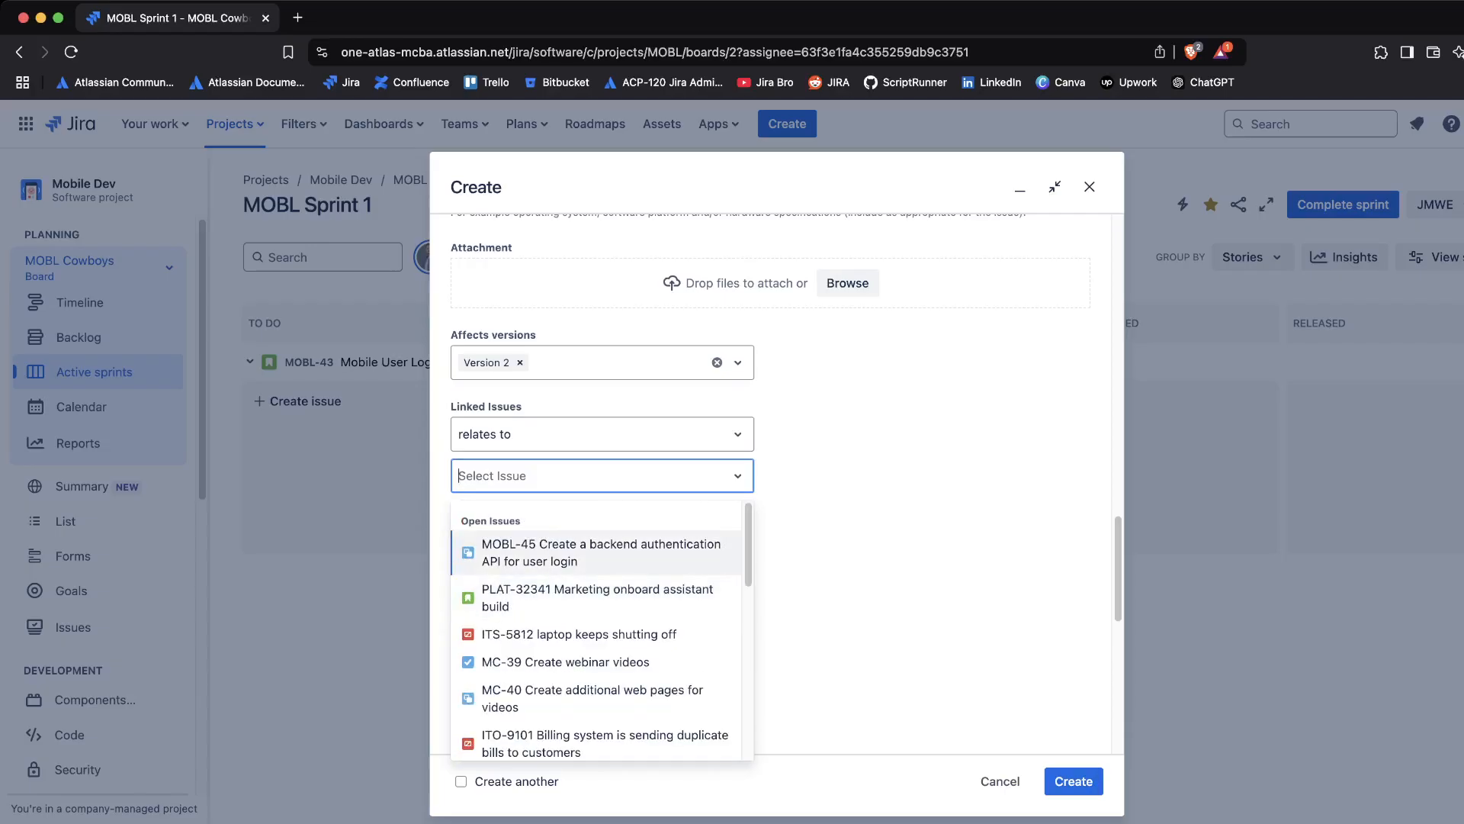
{"action": "left_click", "coordinate": [595, 552]}
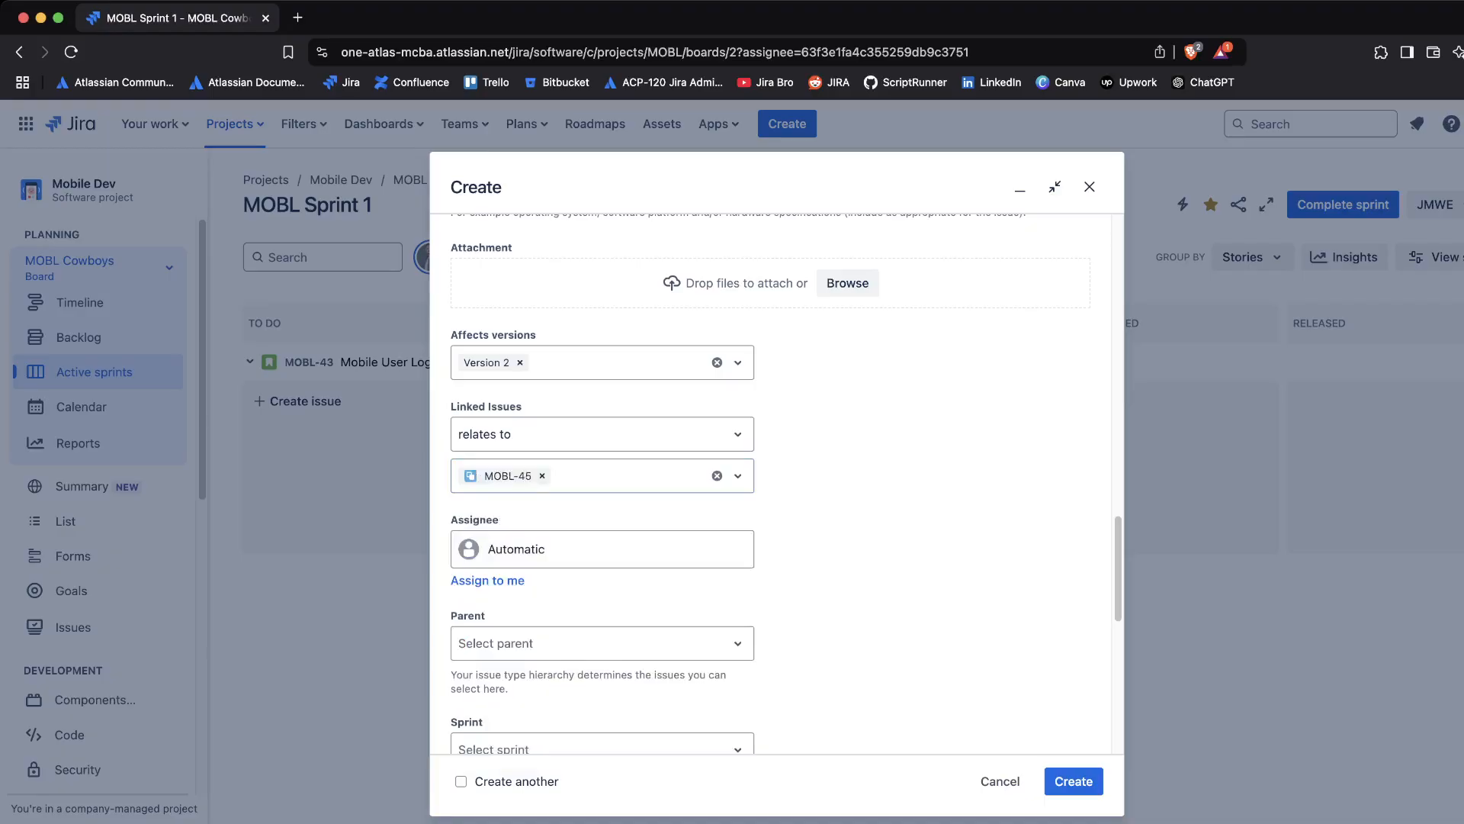
Review the completed bug form, including the description, assignee, parent, sprint, product and team fields
{"action": "scroll", "coordinate": [777, 488], "scroll_direction": "down", "scroll_amount": 3}
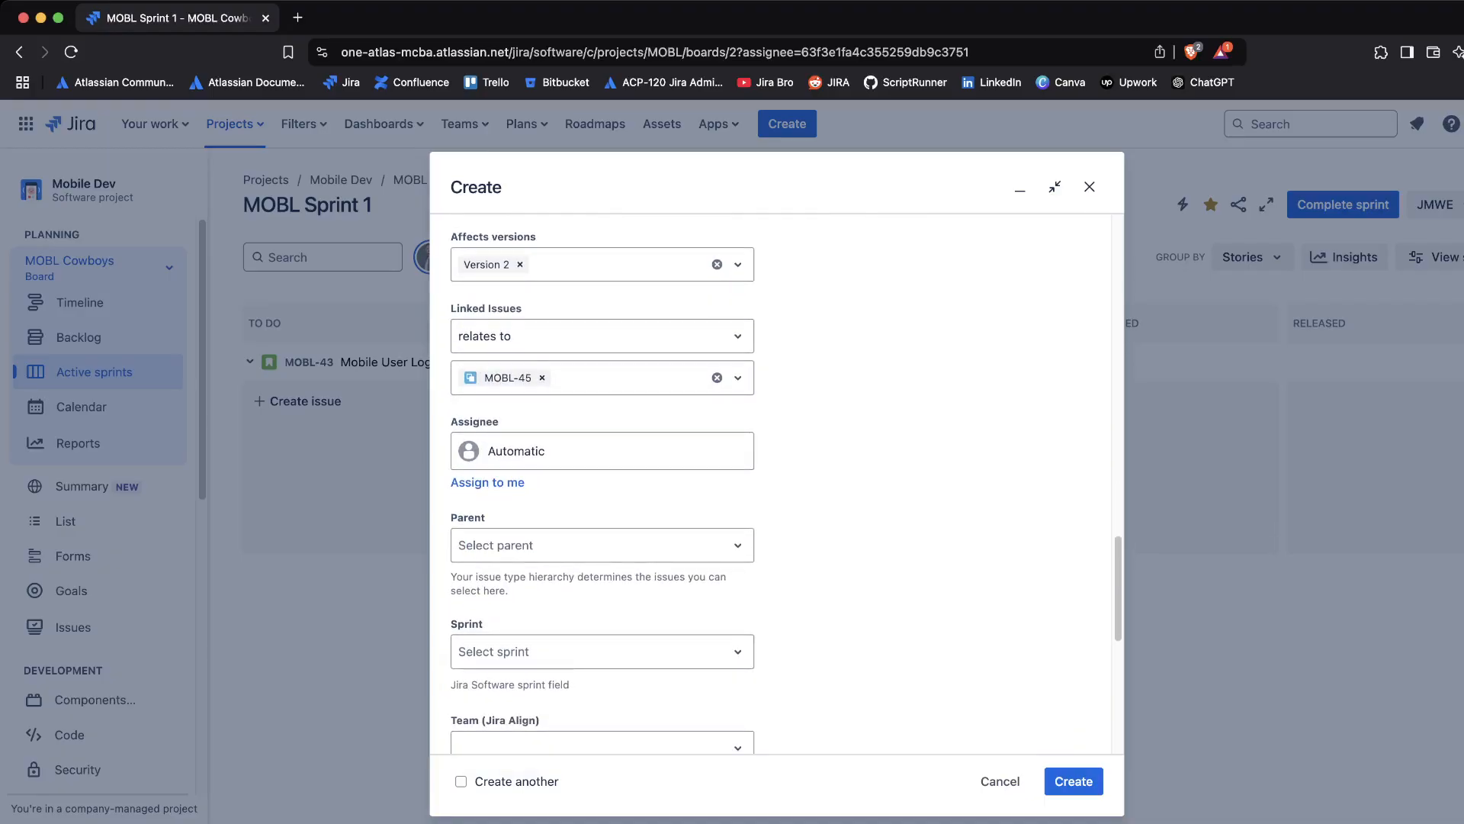
{"action": "scroll", "coordinate": [776, 489], "scroll_direction": "down", "scroll_amount": 5}
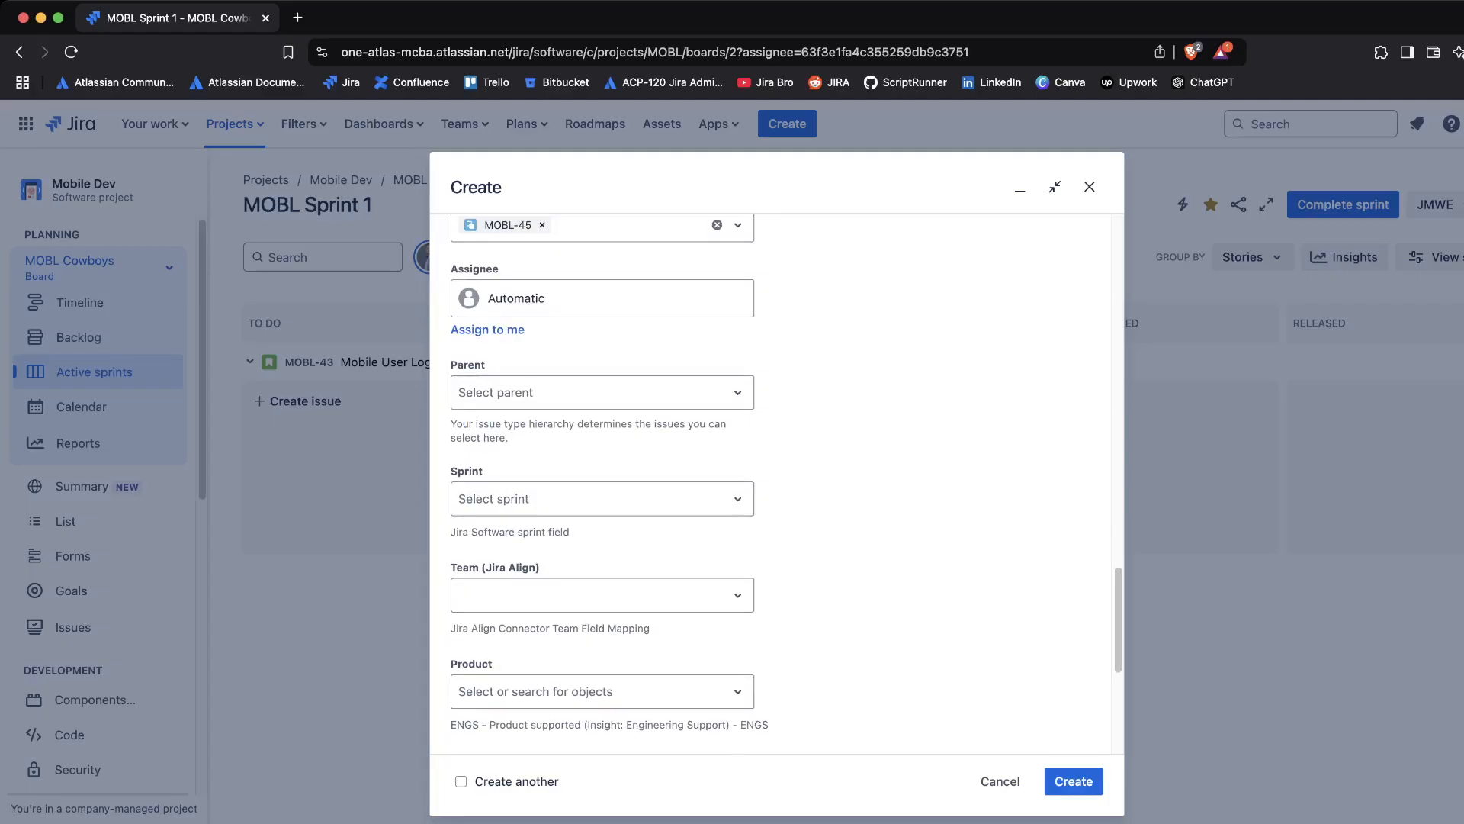
{"action": "scroll", "coordinate": [777, 488], "scroll_direction": "down", "scroll_amount": 12}
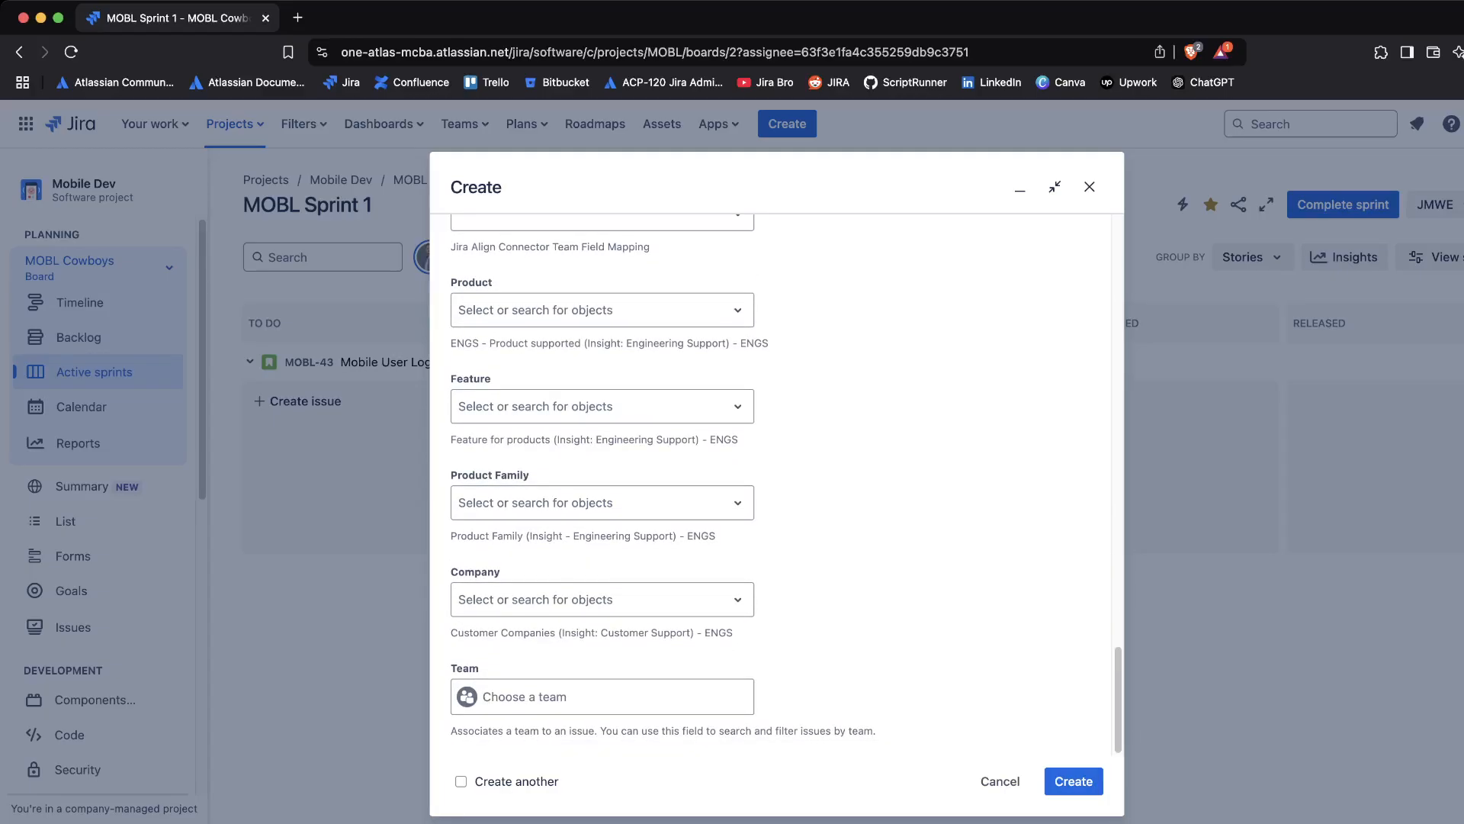
{"action": "scroll", "coordinate": [777, 488], "scroll_direction": "up", "scroll_amount": 20}
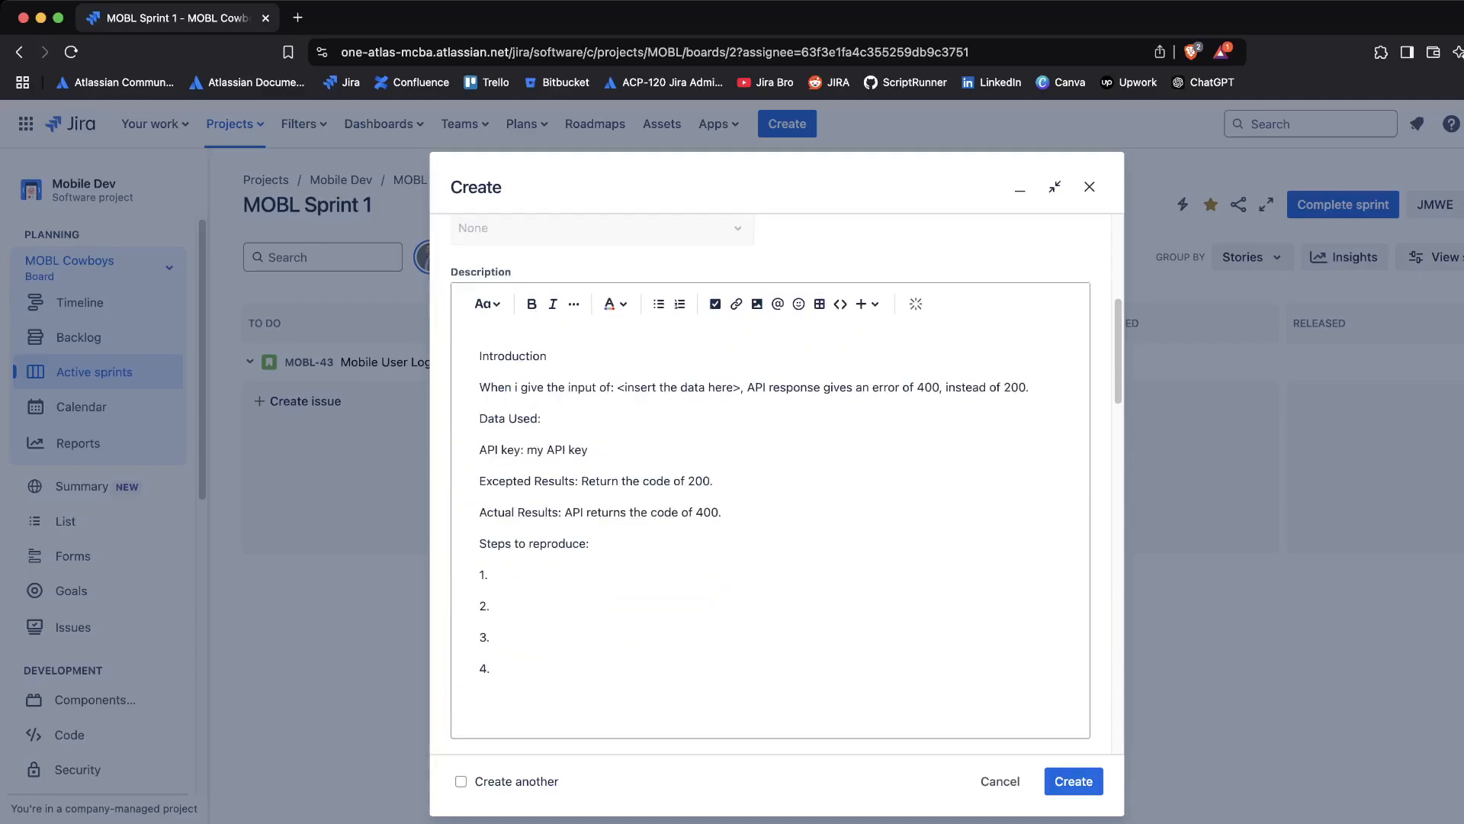
{"action": "scroll", "coordinate": [777, 488], "scroll_direction": "down", "scroll_amount": 20}
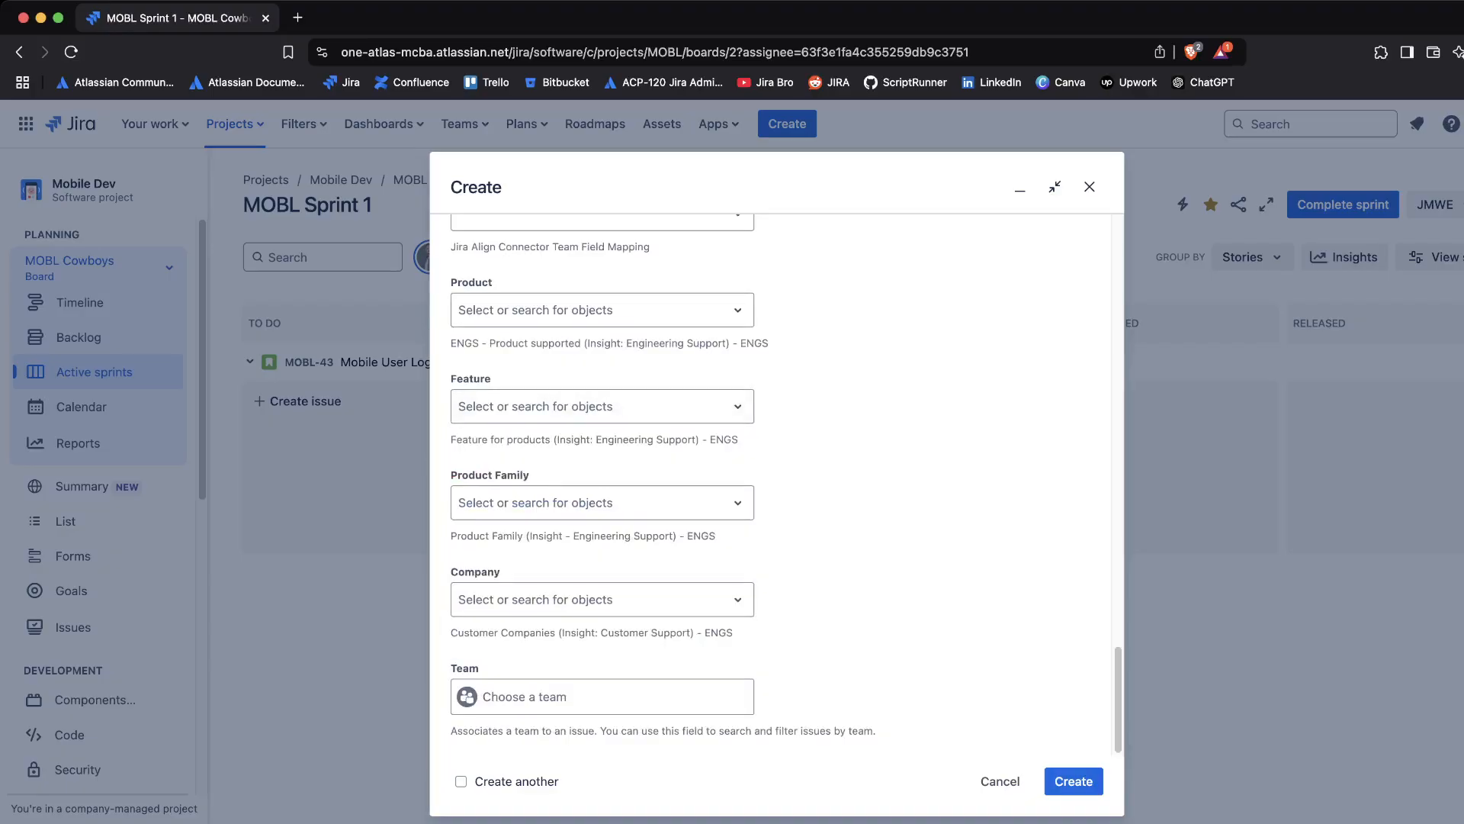
{"action": "scroll", "coordinate": [776, 488], "scroll_direction": "up", "scroll_amount": 2}
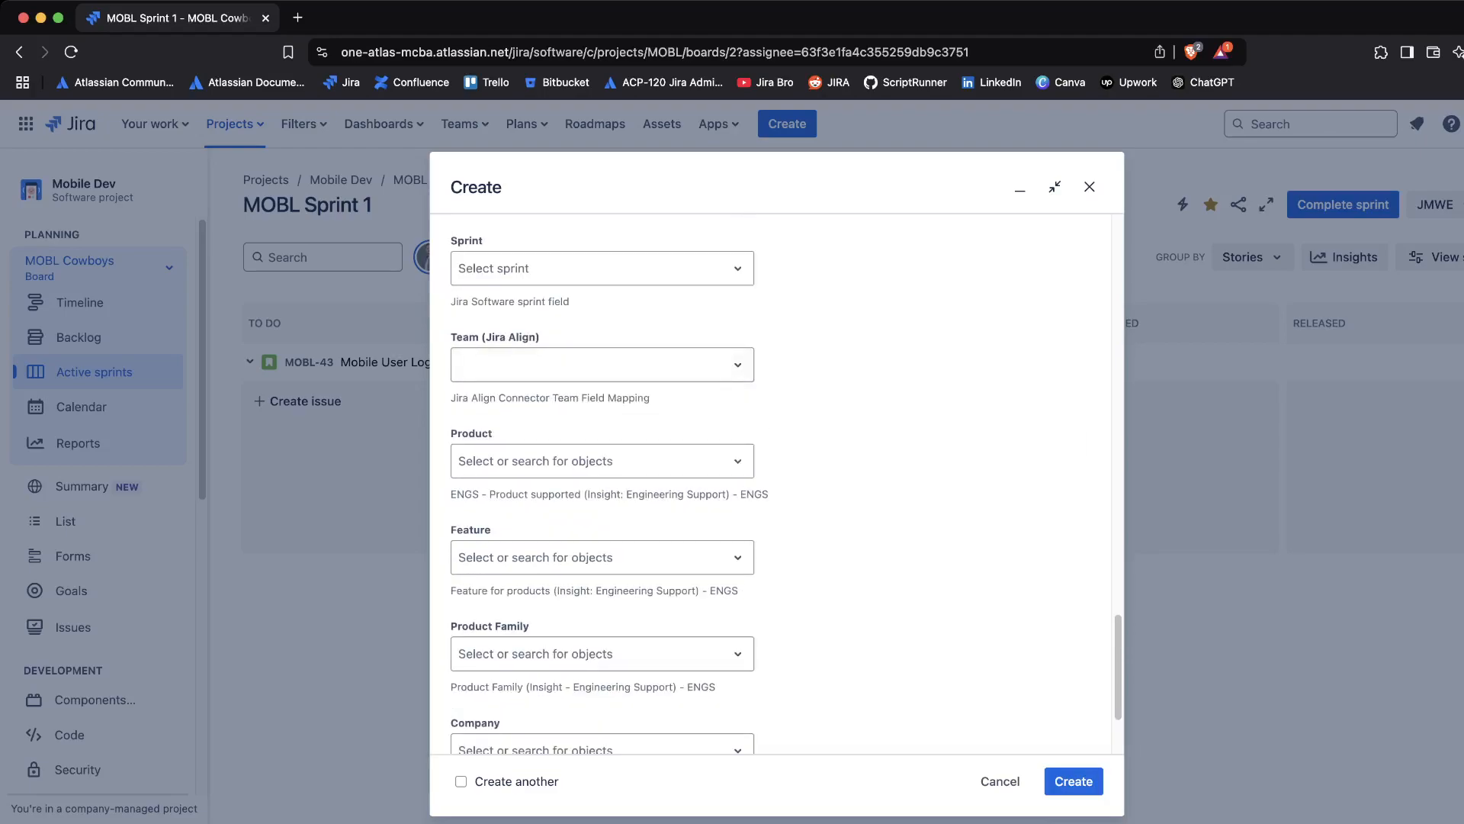
{"action": "scroll", "coordinate": [776, 485], "scroll_direction": "up", "scroll_amount": 2}
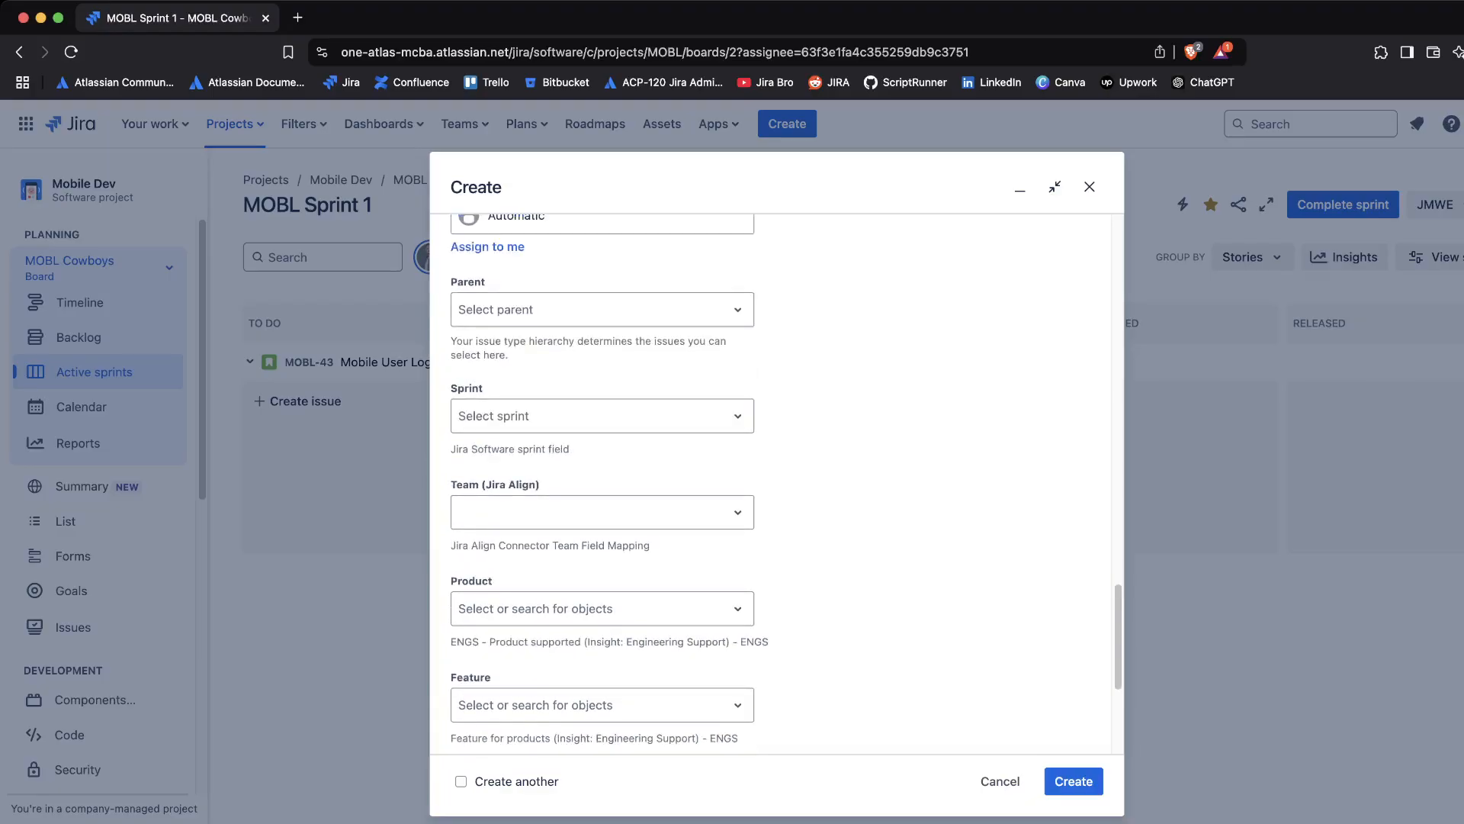
{"action": "scroll", "coordinate": [776, 485], "scroll_direction": "down", "scroll_amount": 4}
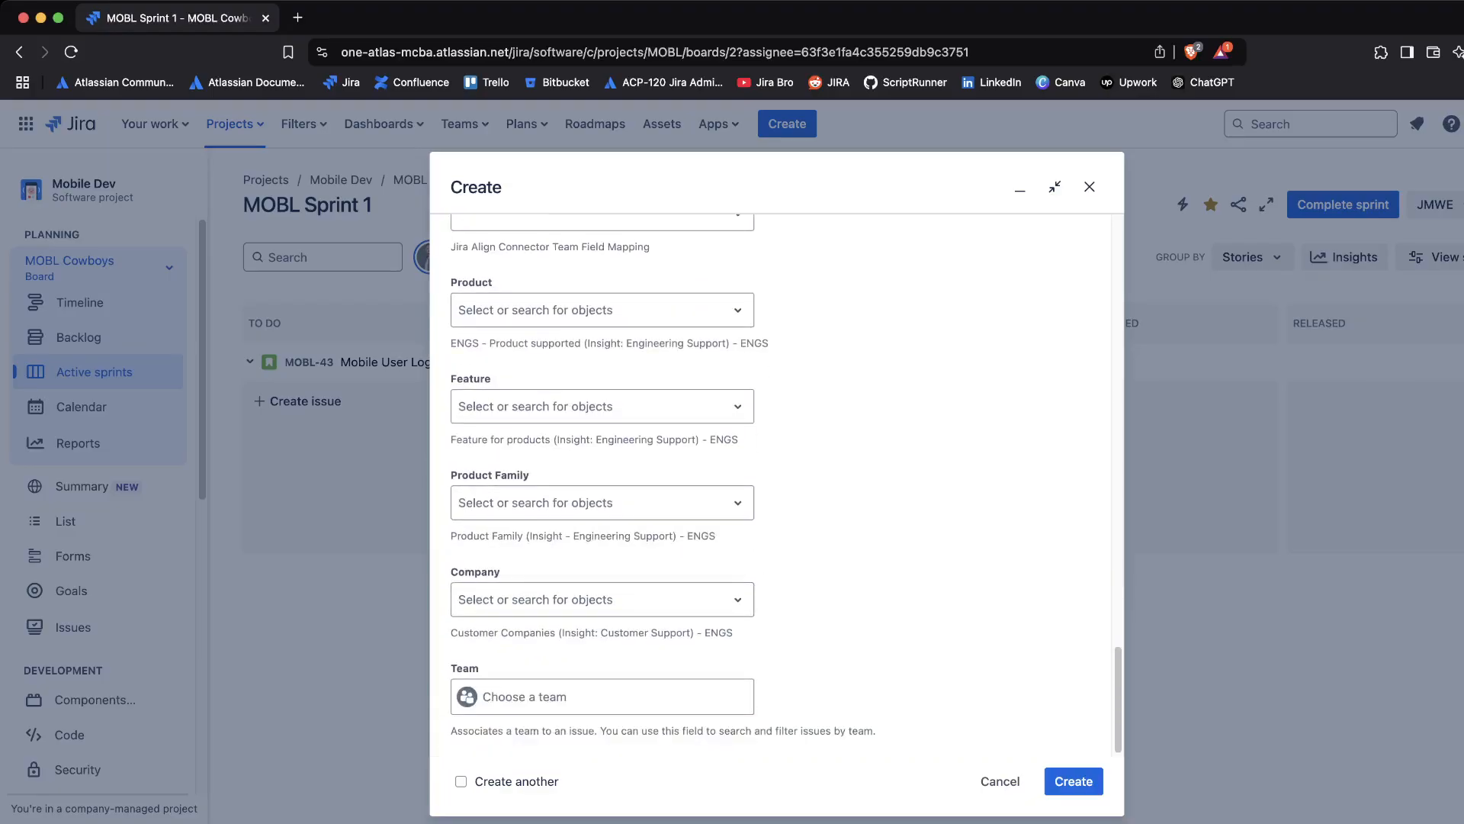
Create the bug and add it to MOBL Sprint 1
{"action": "left_click", "coordinate": [1074, 781]}
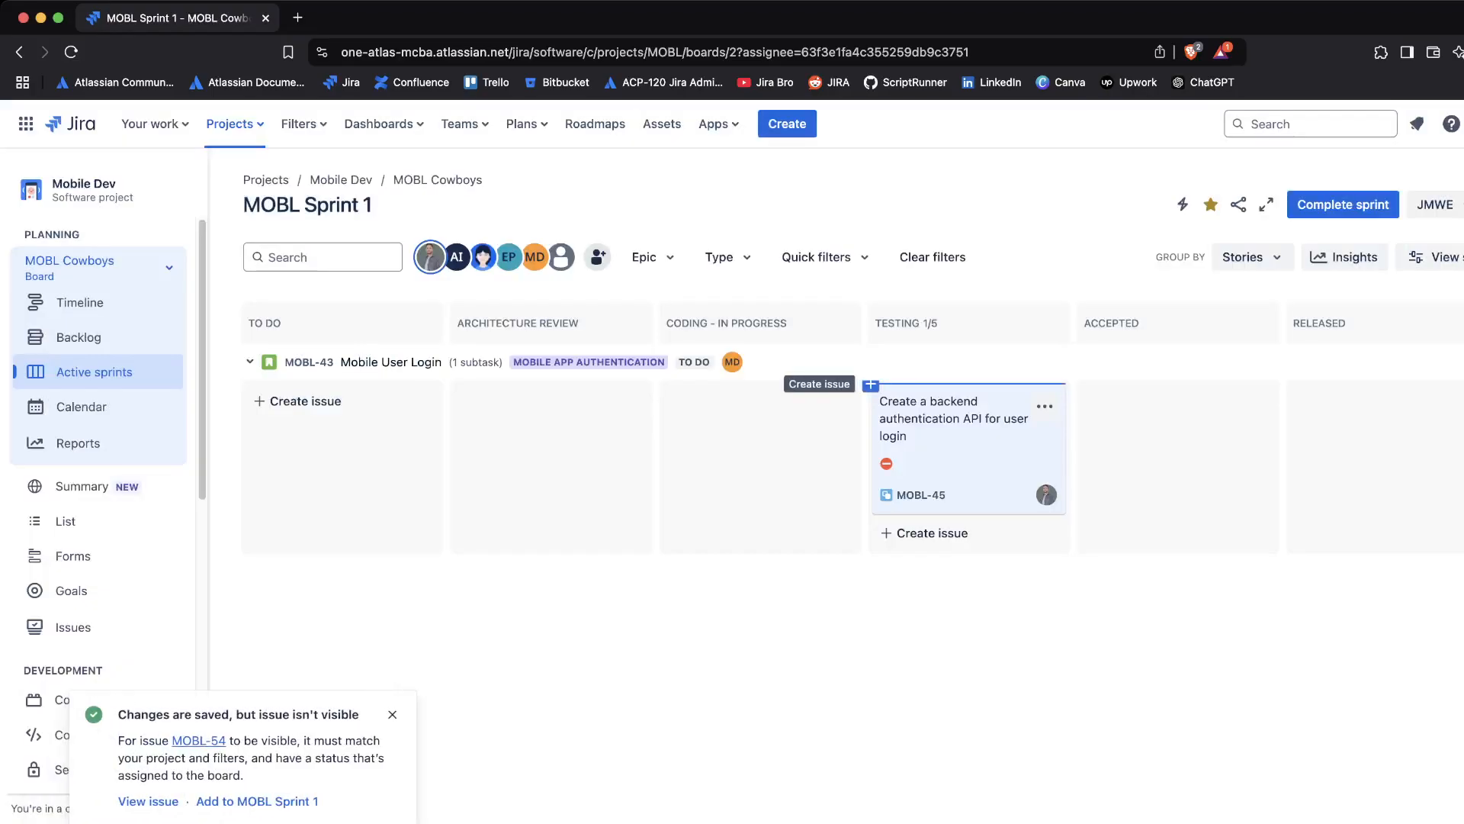
{"action": "left_click", "coordinate": [257, 801]}
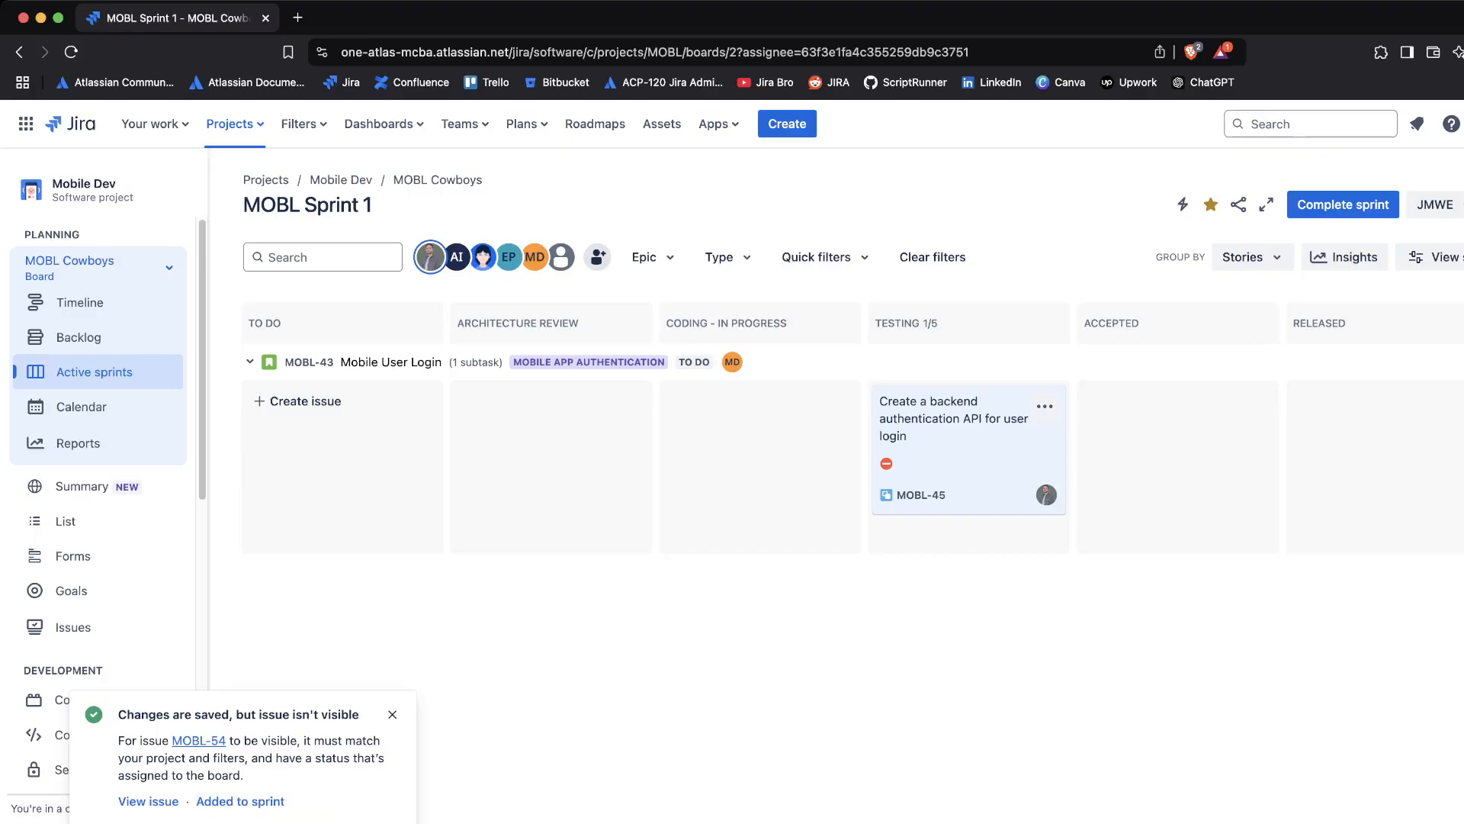
Clear the assignee filter on the sprint board and open the new bug MOBL-54 in the To Do column
{"action": "left_click", "coordinate": [430, 257]}
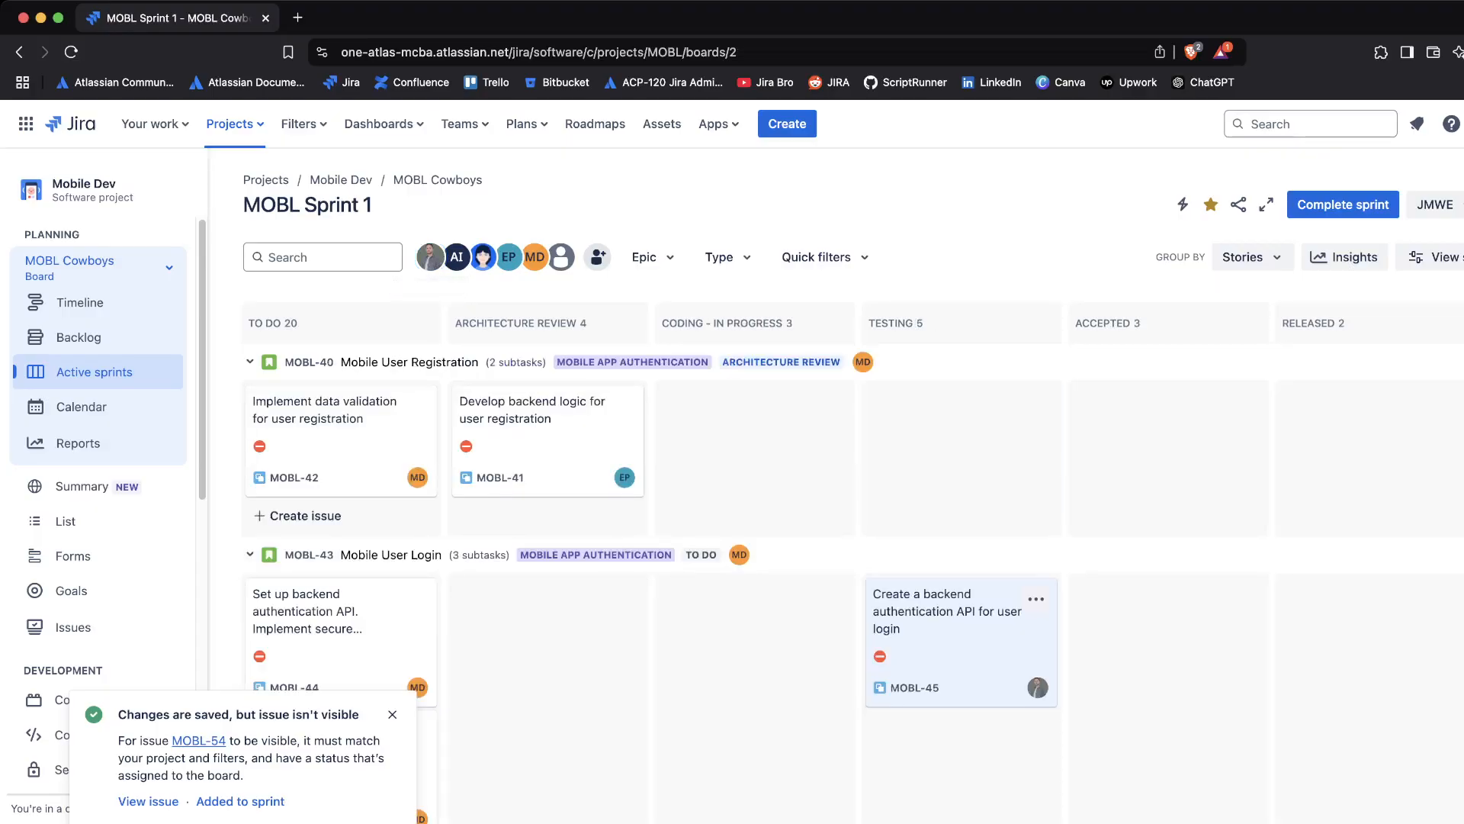
{"action": "scroll", "coordinate": [755, 595], "scroll_direction": "down", "scroll_amount": 10}
{"action": "scroll", "coordinate": [755, 595], "scroll_direction": "down", "scroll_amount": 4}
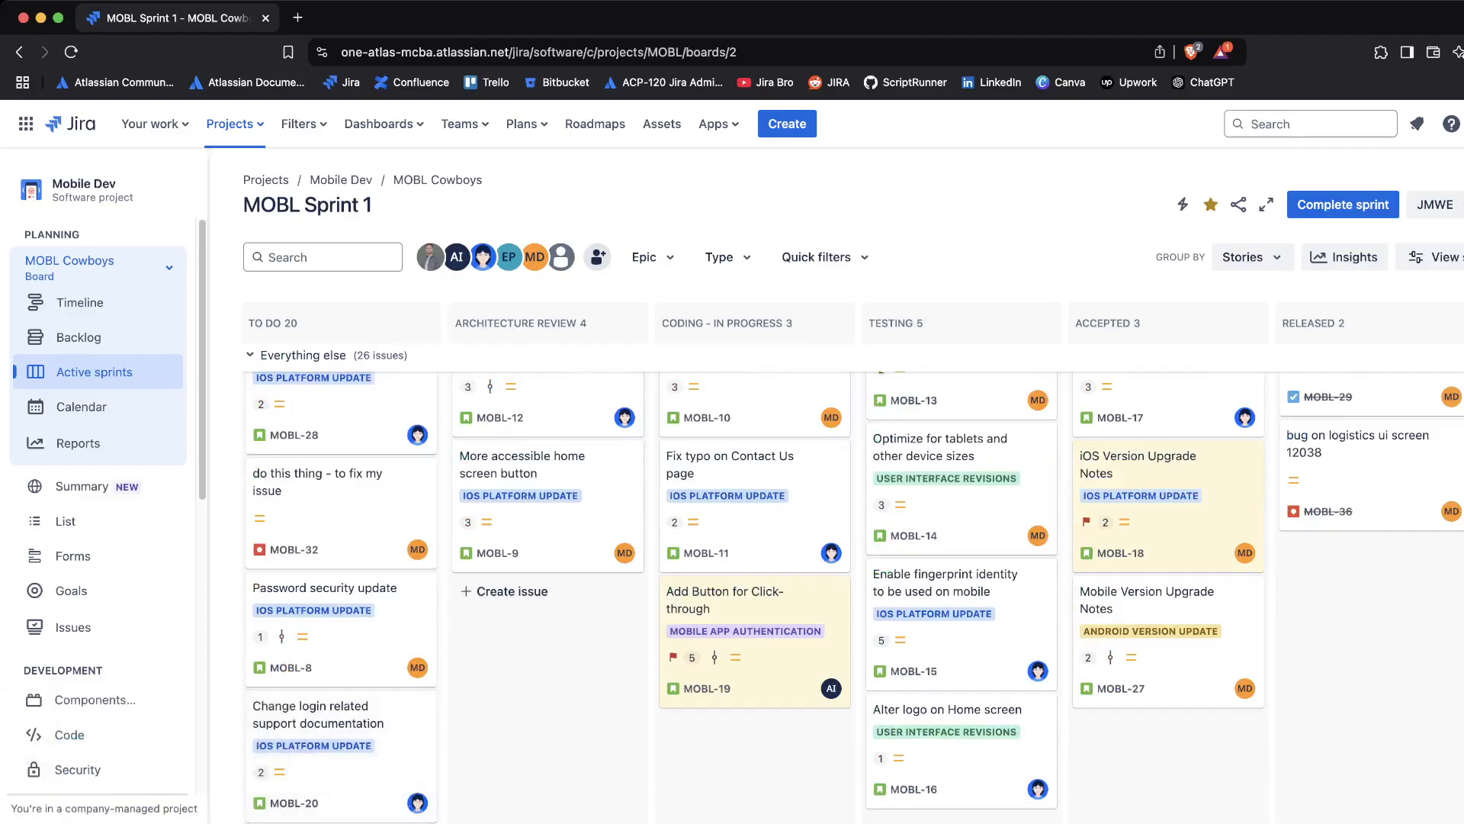
{"action": "scroll", "coordinate": [756, 595], "scroll_direction": "down", "scroll_amount": 5}
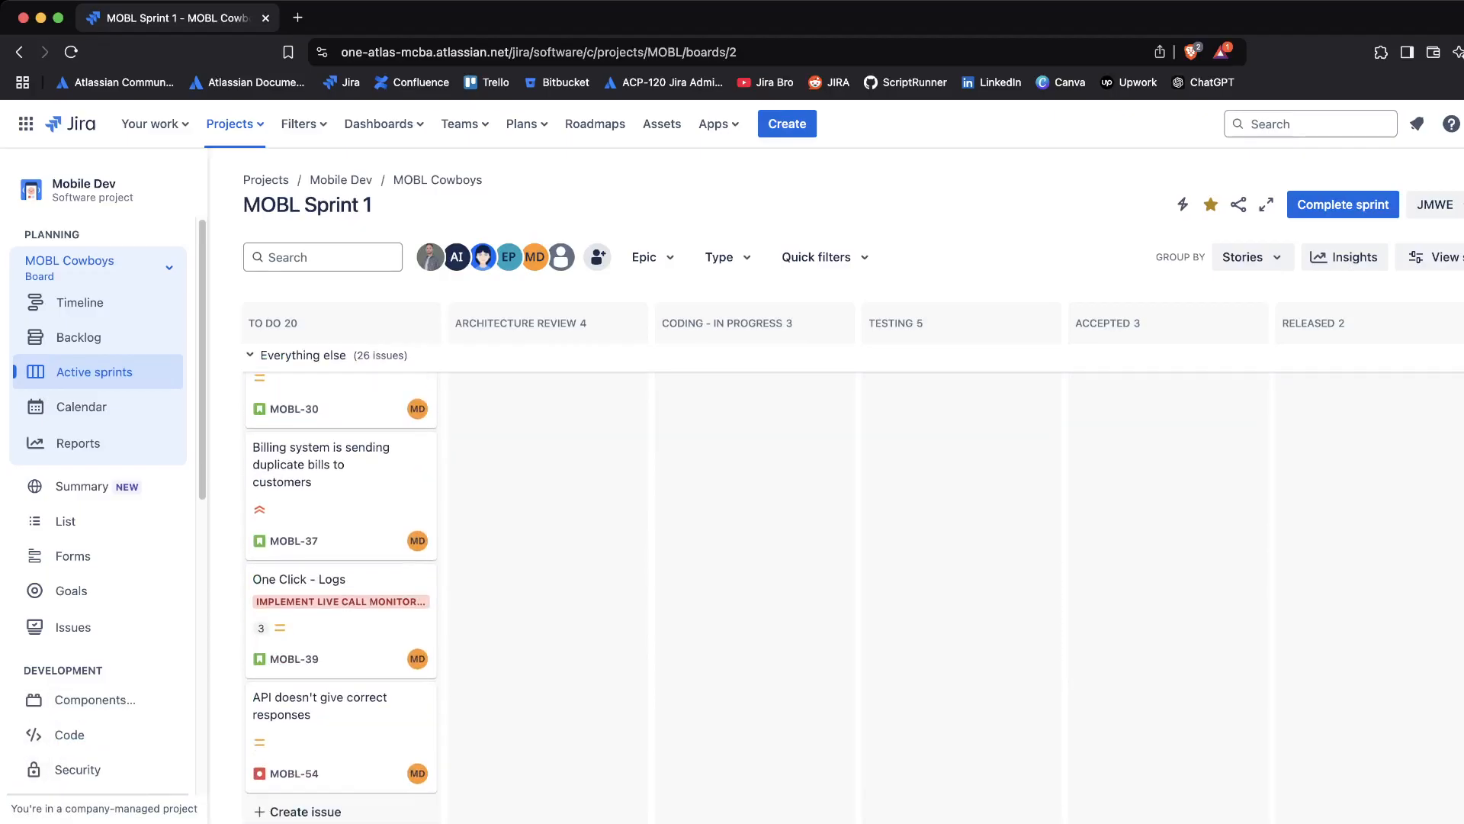
{"action": "left_click", "coordinate": [341, 739]}
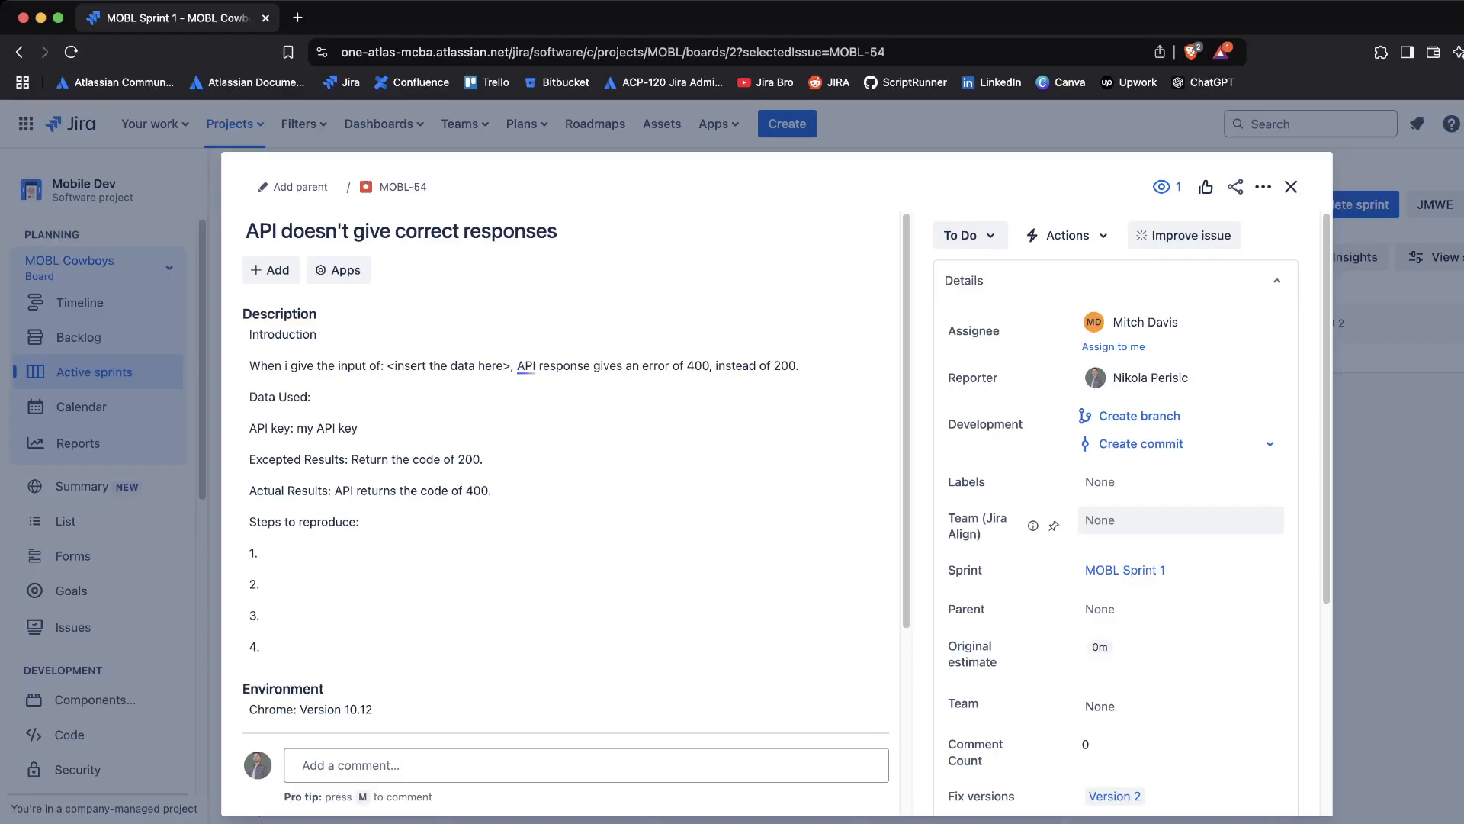
Review the bug's description, steps to reproduce, environment and linked issues
{"action": "scroll", "coordinate": [564, 473], "scroll_direction": "down", "scroll_amount": 4}
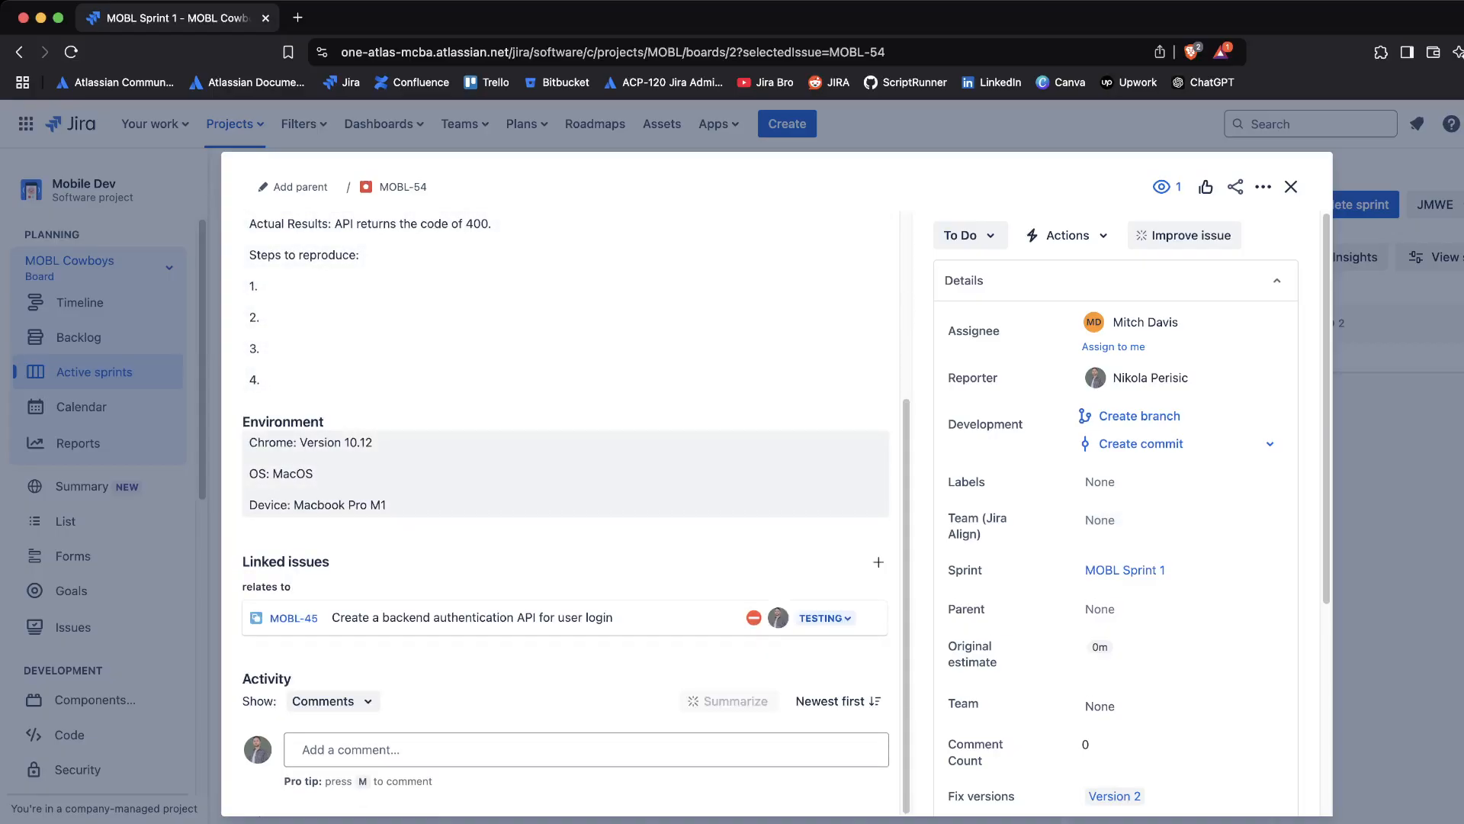
{"action": "scroll", "coordinate": [564, 472], "scroll_direction": "up", "scroll_amount": 4}
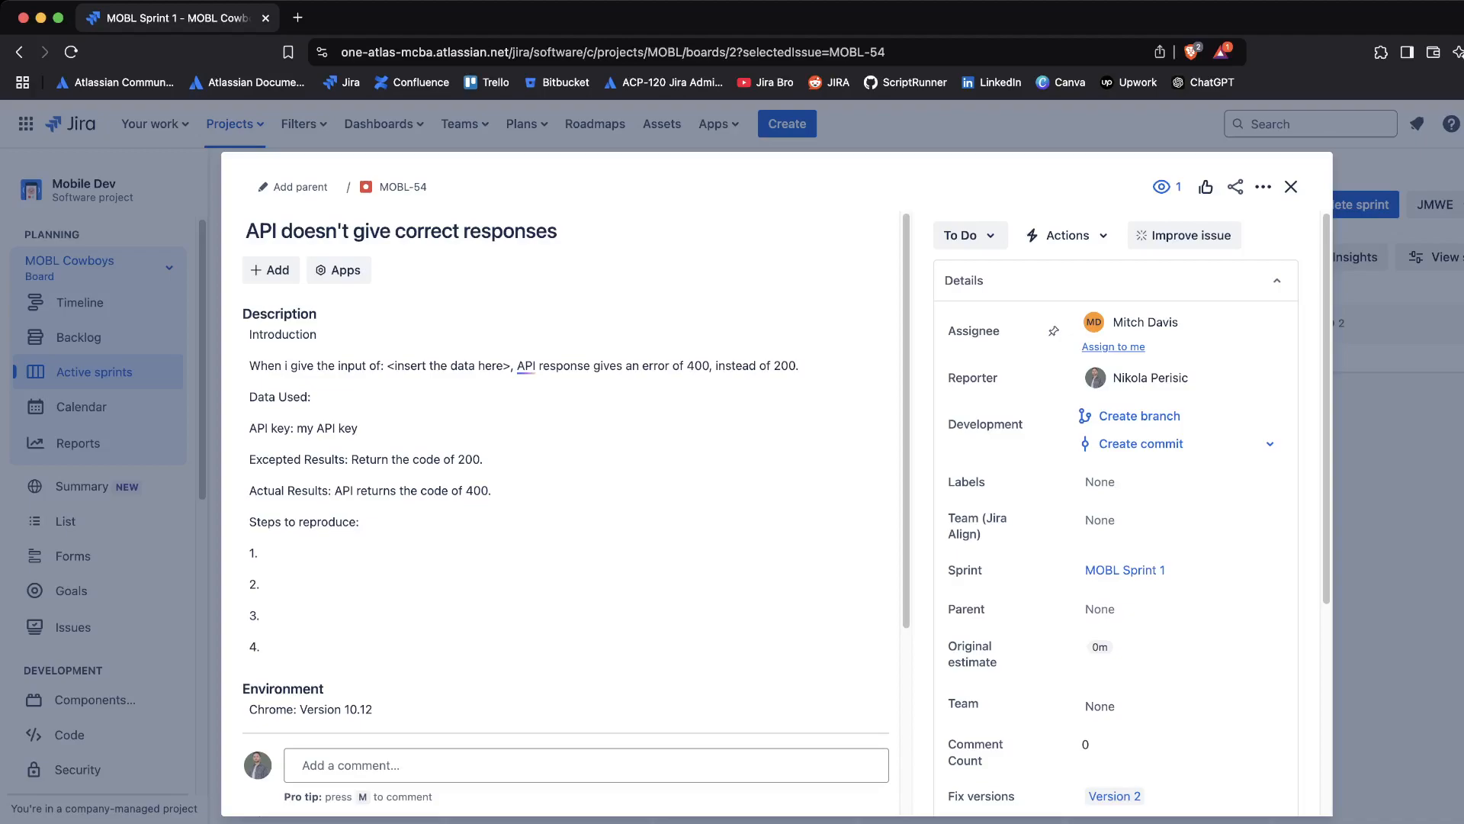
{"action": "scroll", "coordinate": [564, 473], "scroll_direction": "down", "scroll_amount": 5}
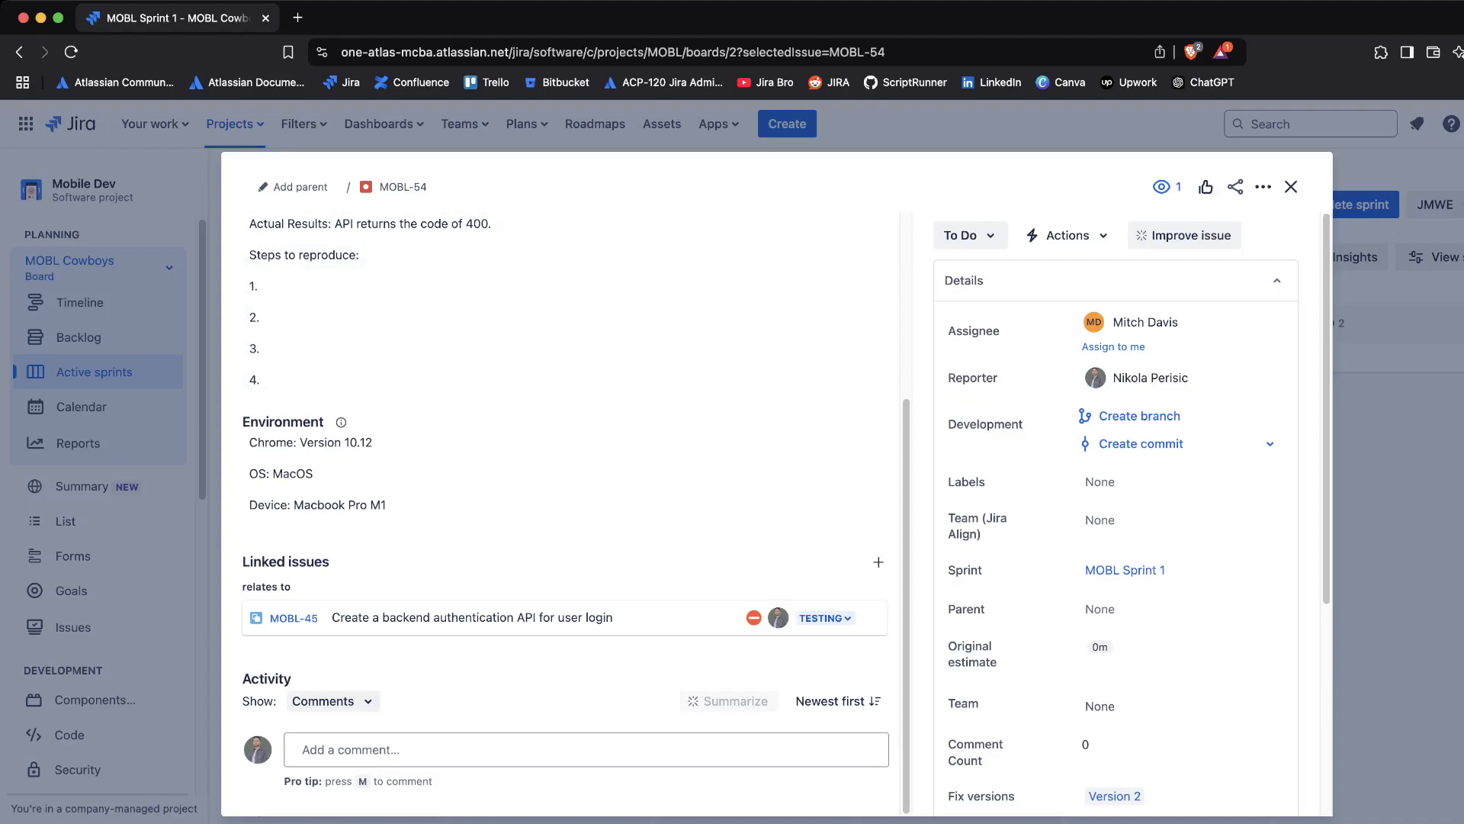
{"action": "left_click_drag", "start_coordinate": [243, 562], "coordinate": [331, 562]}
{"action": "left_click", "coordinate": [333, 562]}
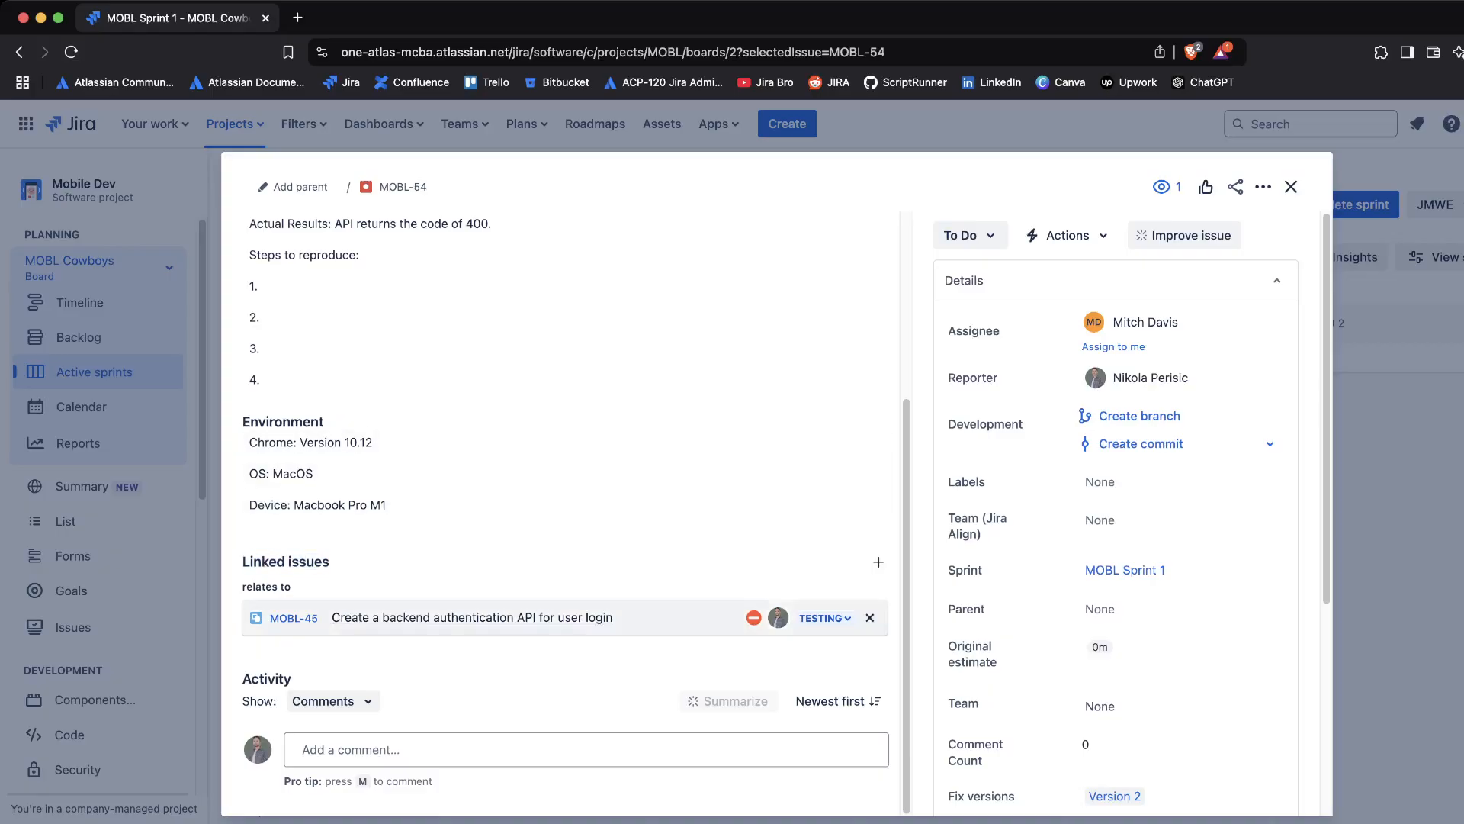
{"action": "scroll", "coordinate": [565, 511], "scroll_direction": "up", "scroll_amount": 5}
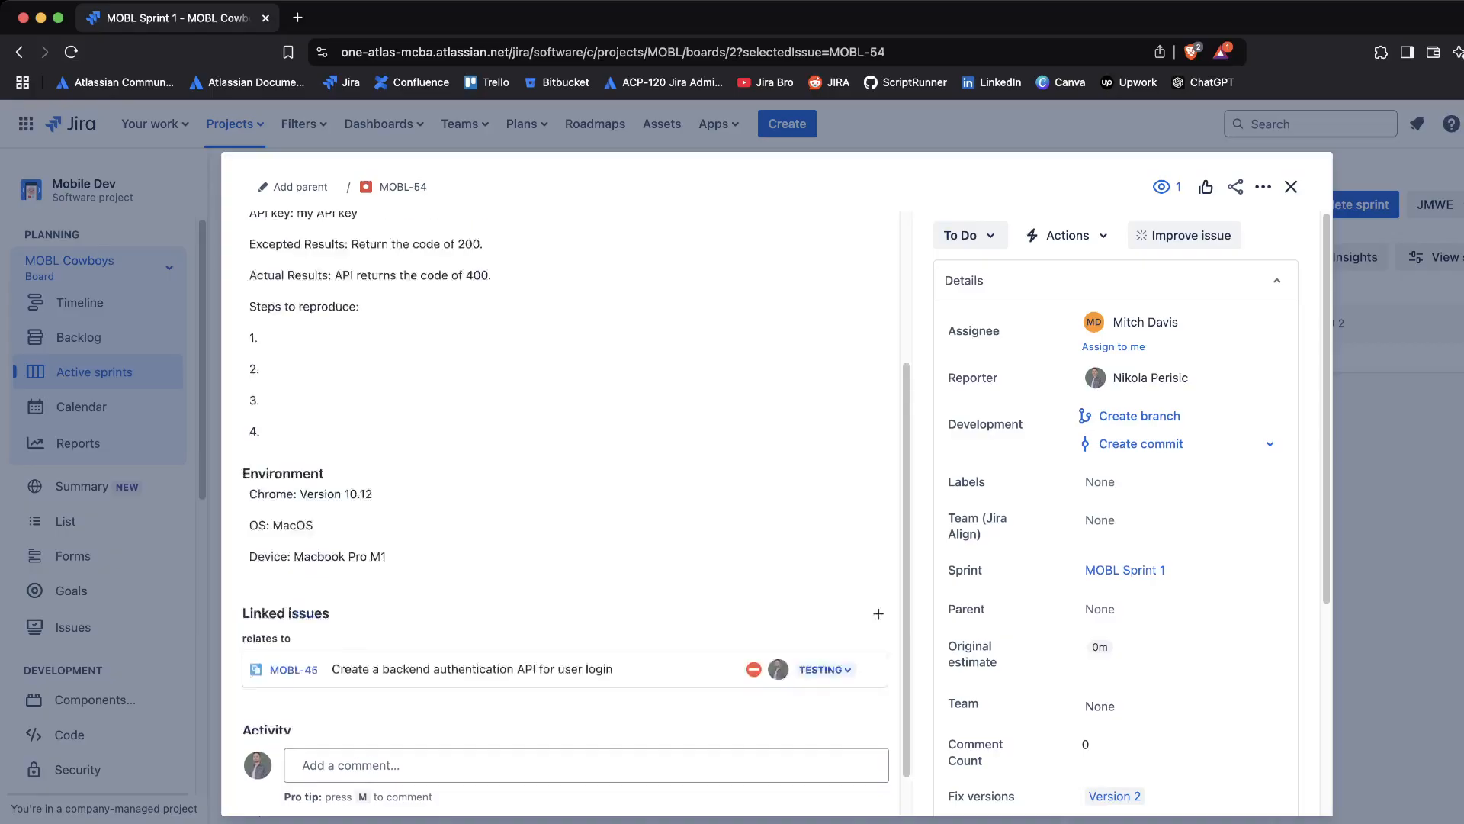
{"action": "scroll", "coordinate": [565, 511], "scroll_direction": "down", "scroll_amount": 5}
{"action": "scroll", "coordinate": [564, 511], "scroll_direction": "up", "scroll_amount": 1}
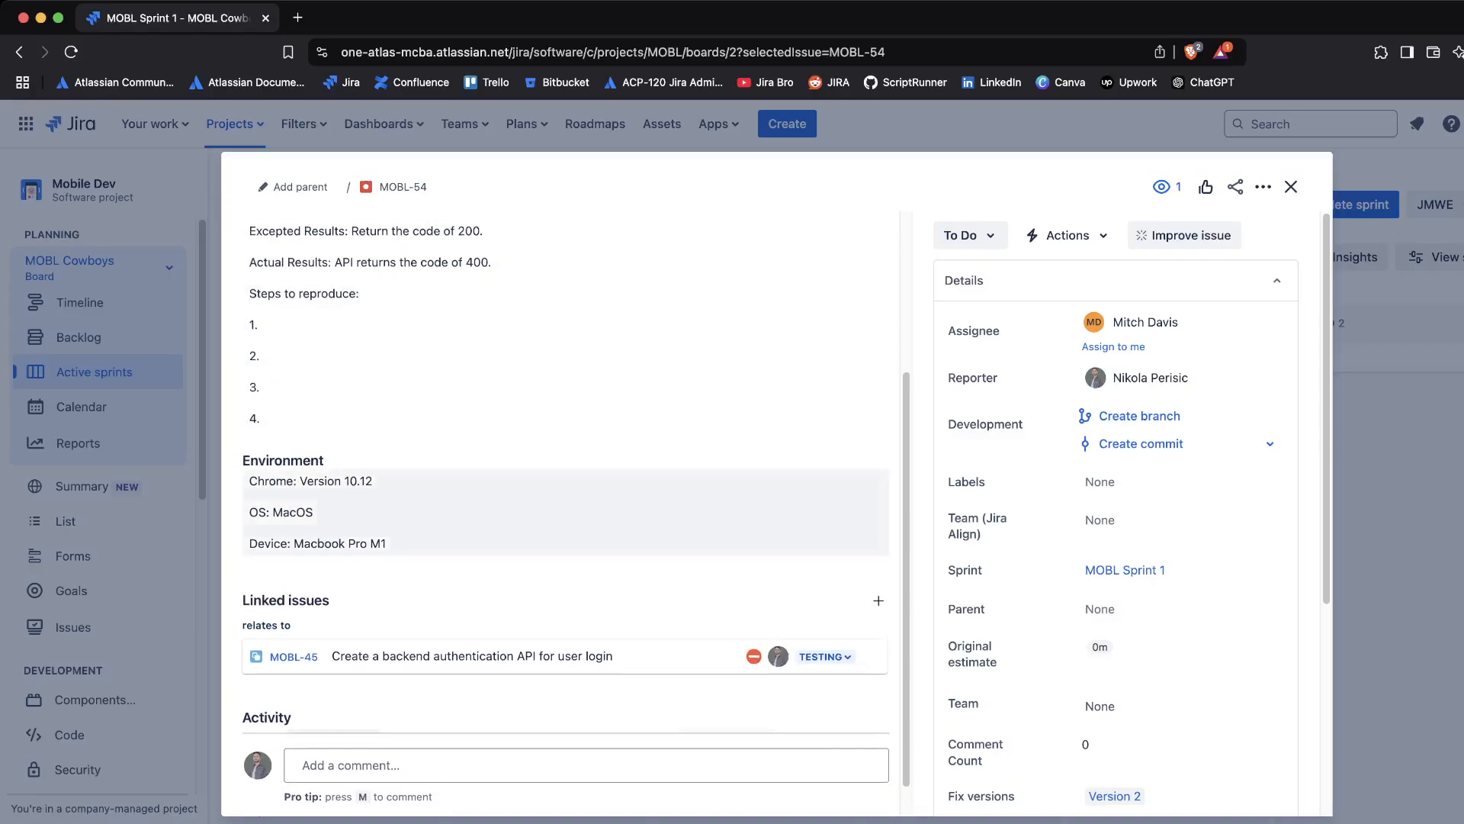
{"action": "scroll", "coordinate": [565, 511], "scroll_direction": "down", "scroll_amount": 1}
{"action": "scroll", "coordinate": [565, 511], "scroll_direction": "up", "scroll_amount": 4}
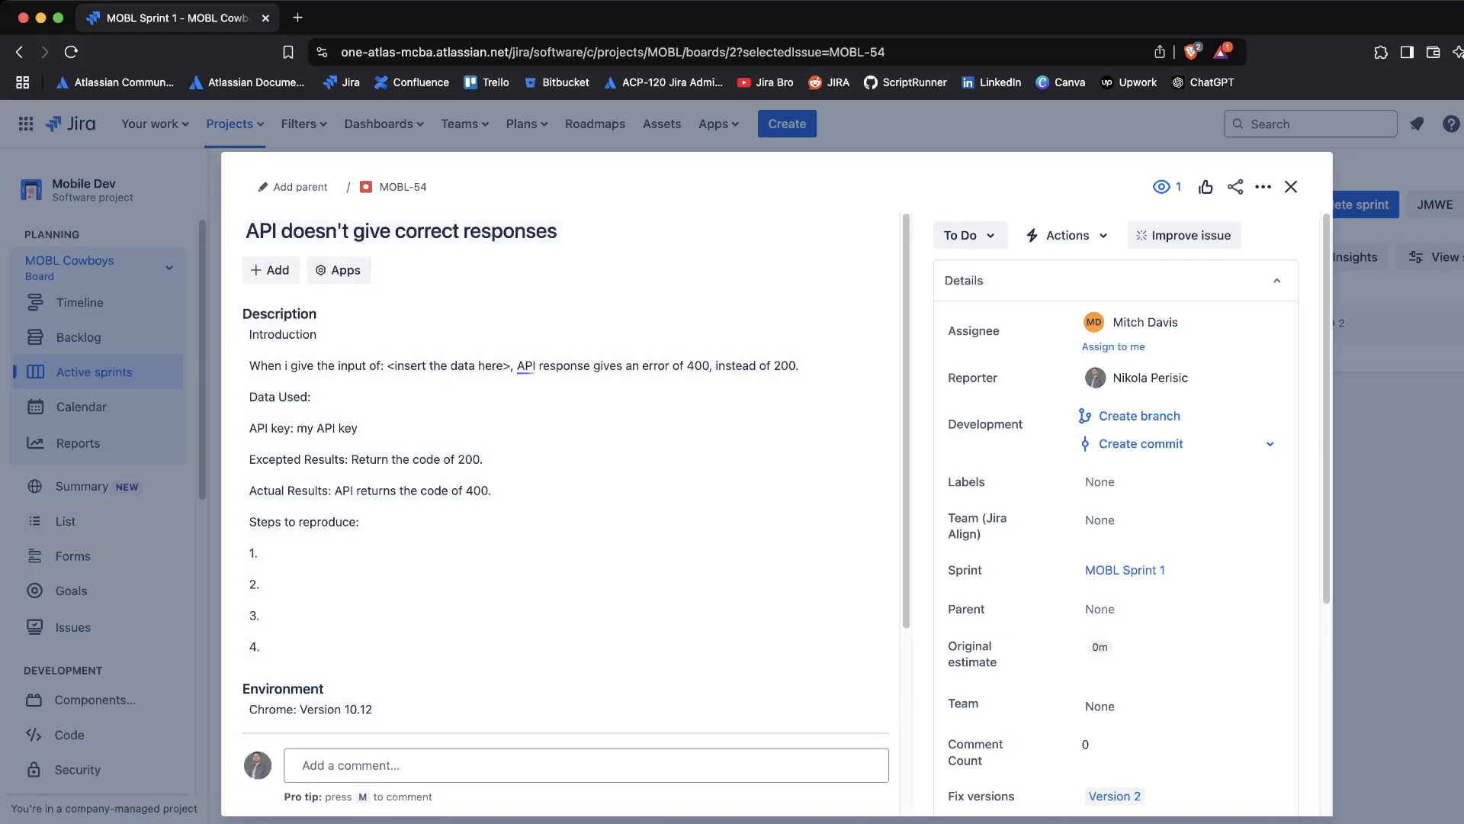
{"action": "scroll", "coordinate": [565, 480], "scroll_direction": "down", "scroll_amount": 3}
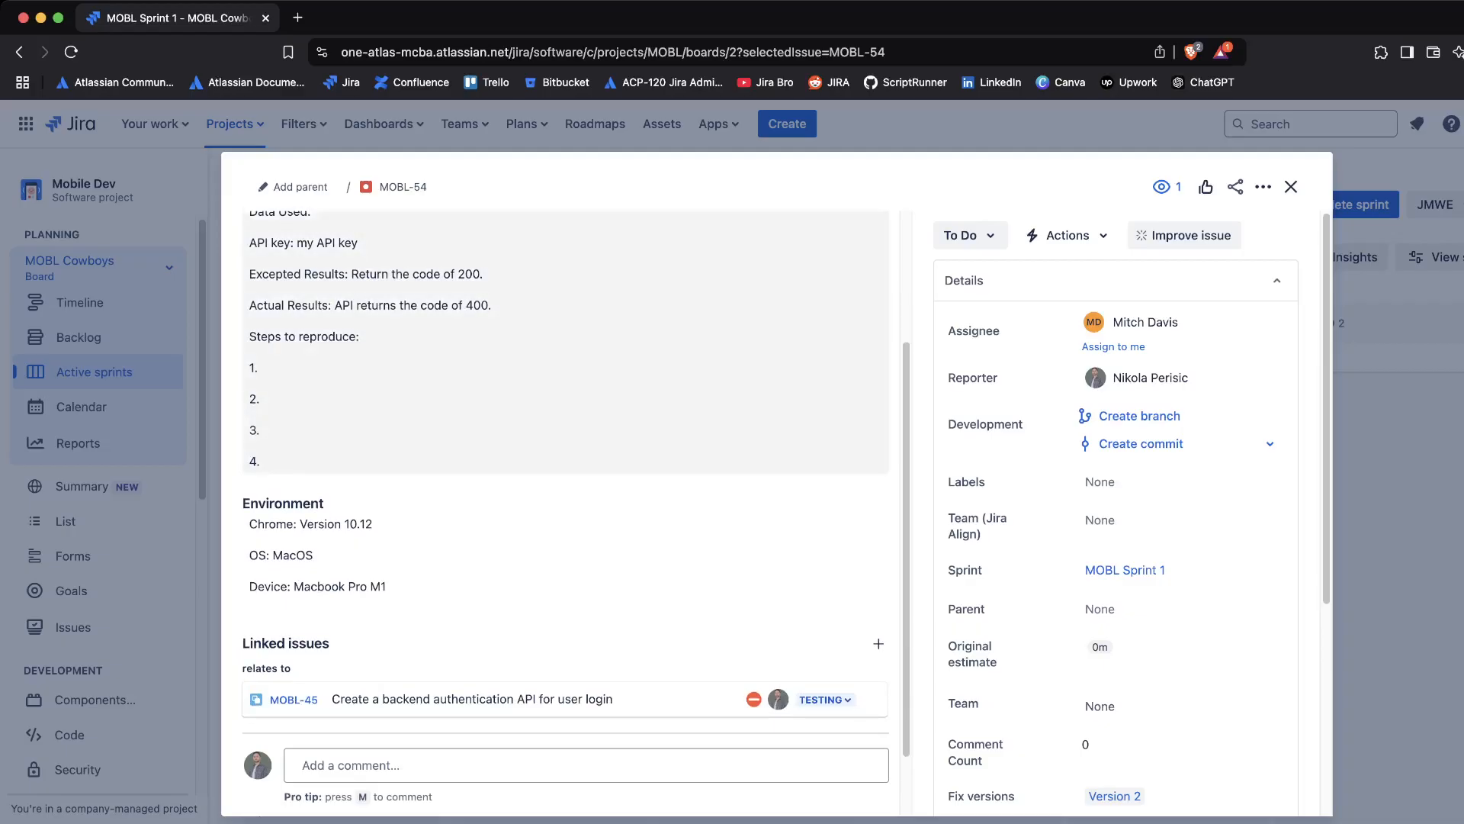
Open the bug's description for editing, save it and close the bug
{"action": "left_click", "coordinate": [336, 412]}
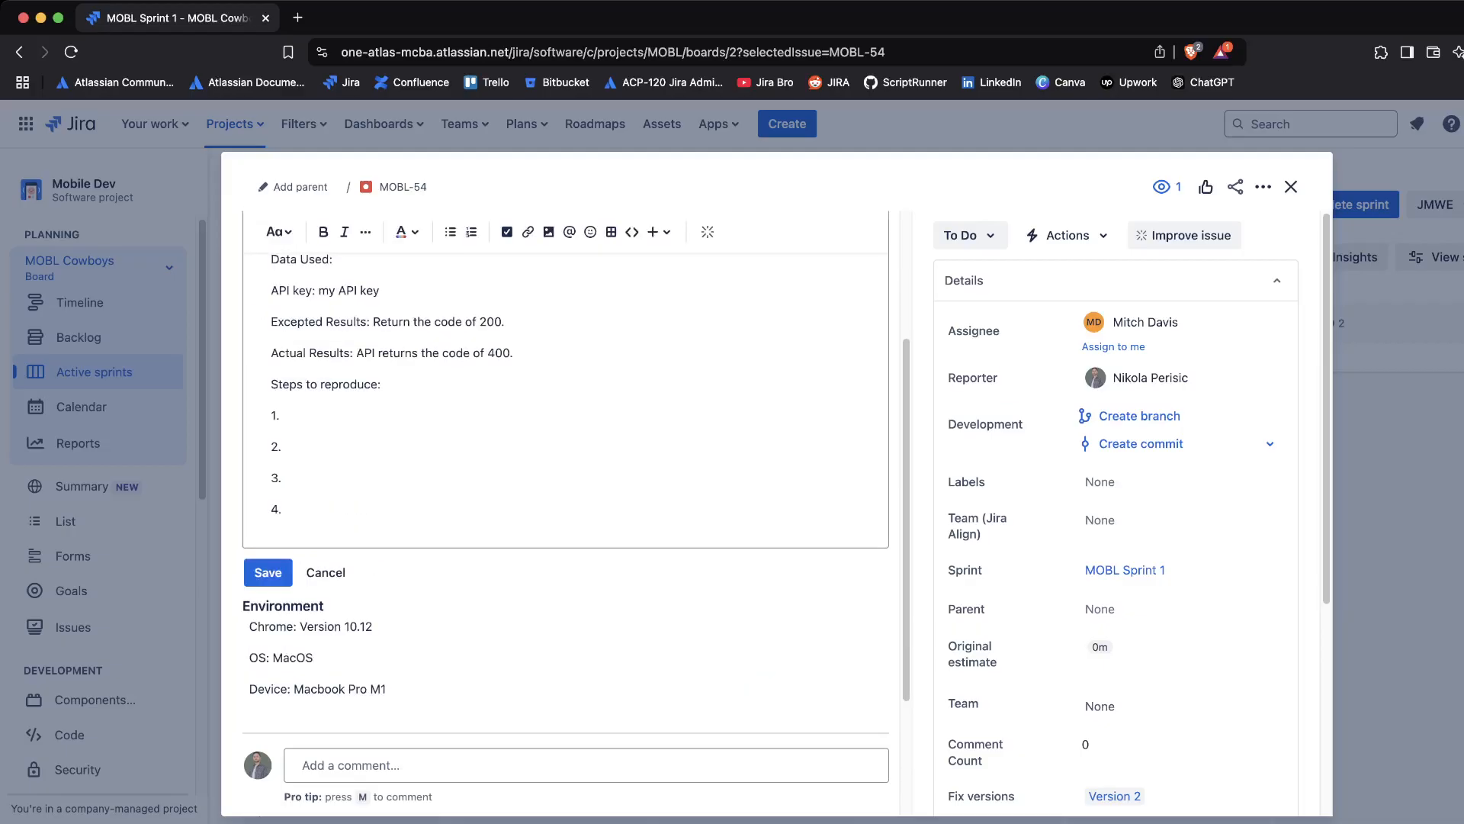
{"action": "left_click", "coordinate": [268, 572]}
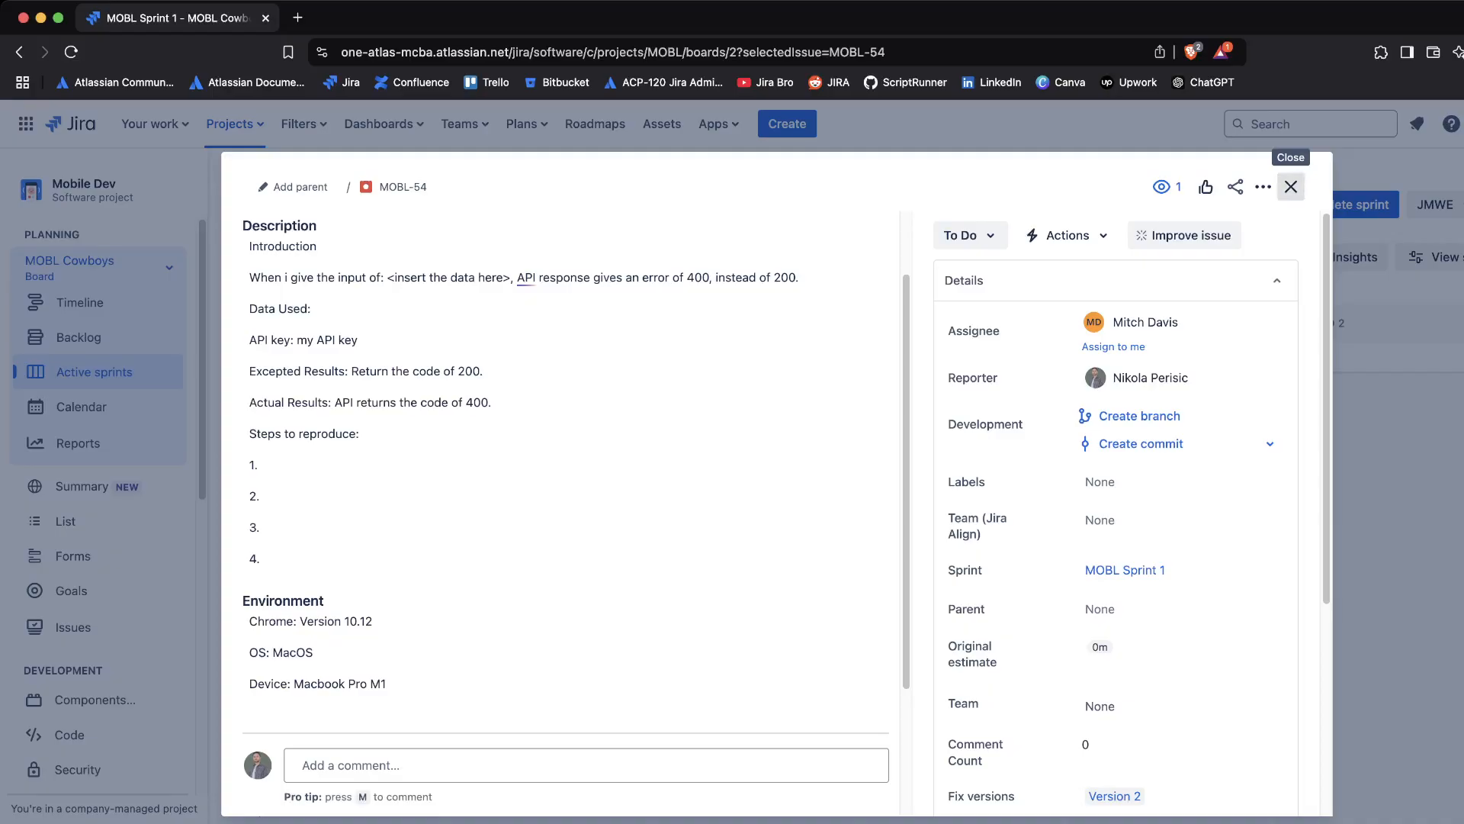
{"action": "left_click", "coordinate": [1291, 186]}
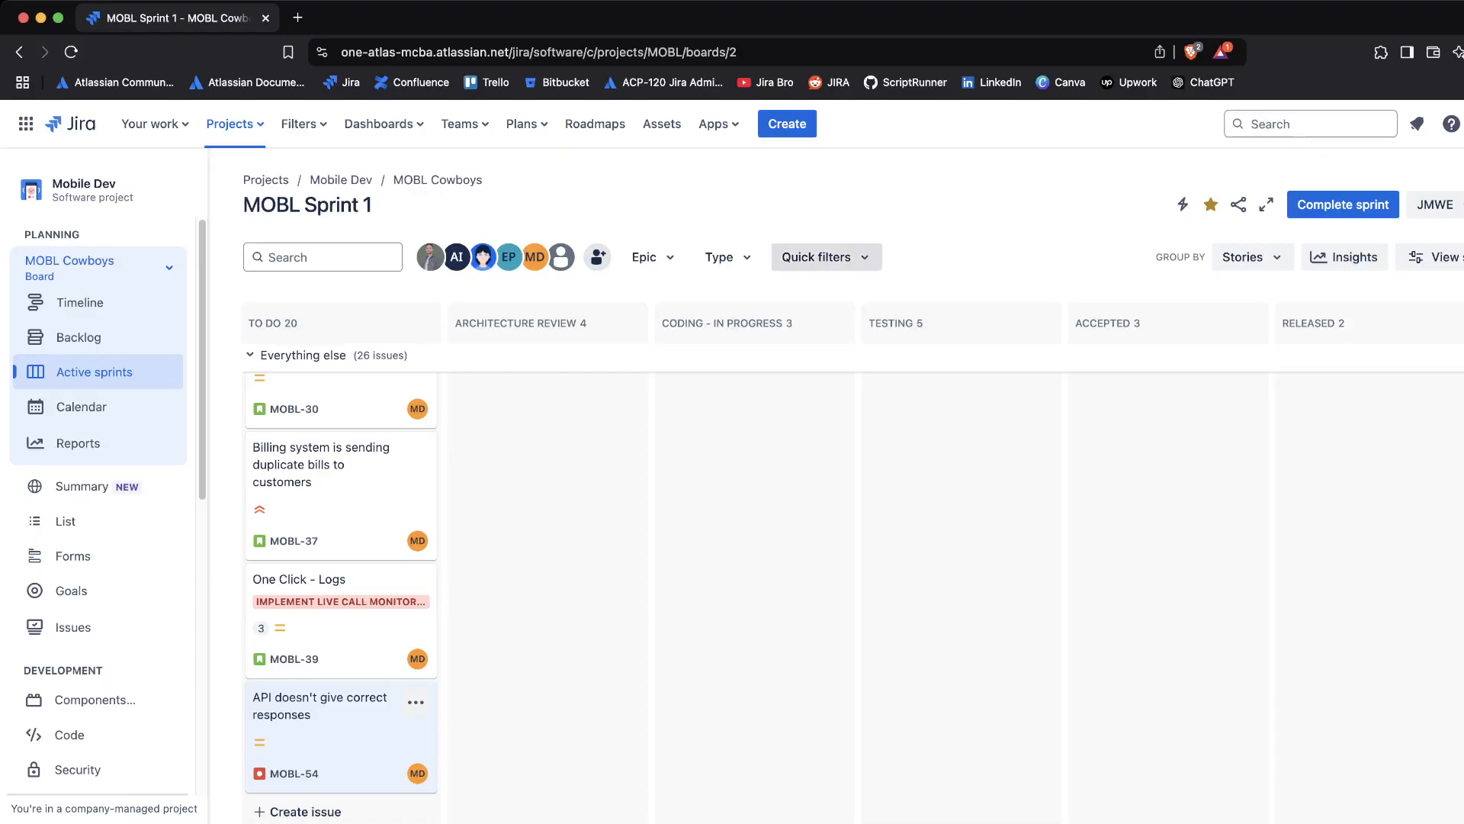
Filter the sprint board with the "Assigned to me" quick filter
{"action": "left_click", "coordinate": [820, 257]}
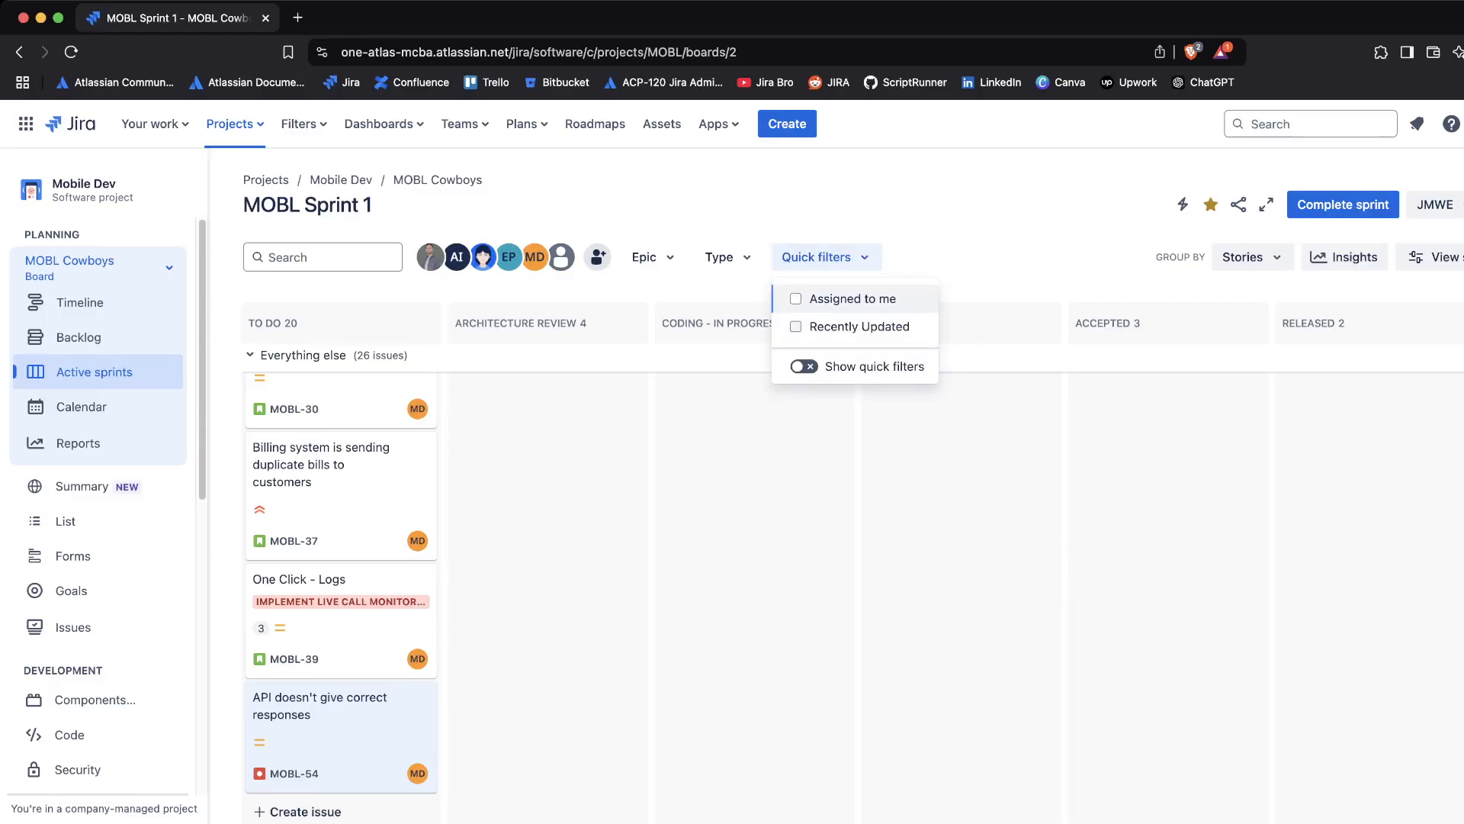
{"action": "left_click", "coordinate": [847, 299]}
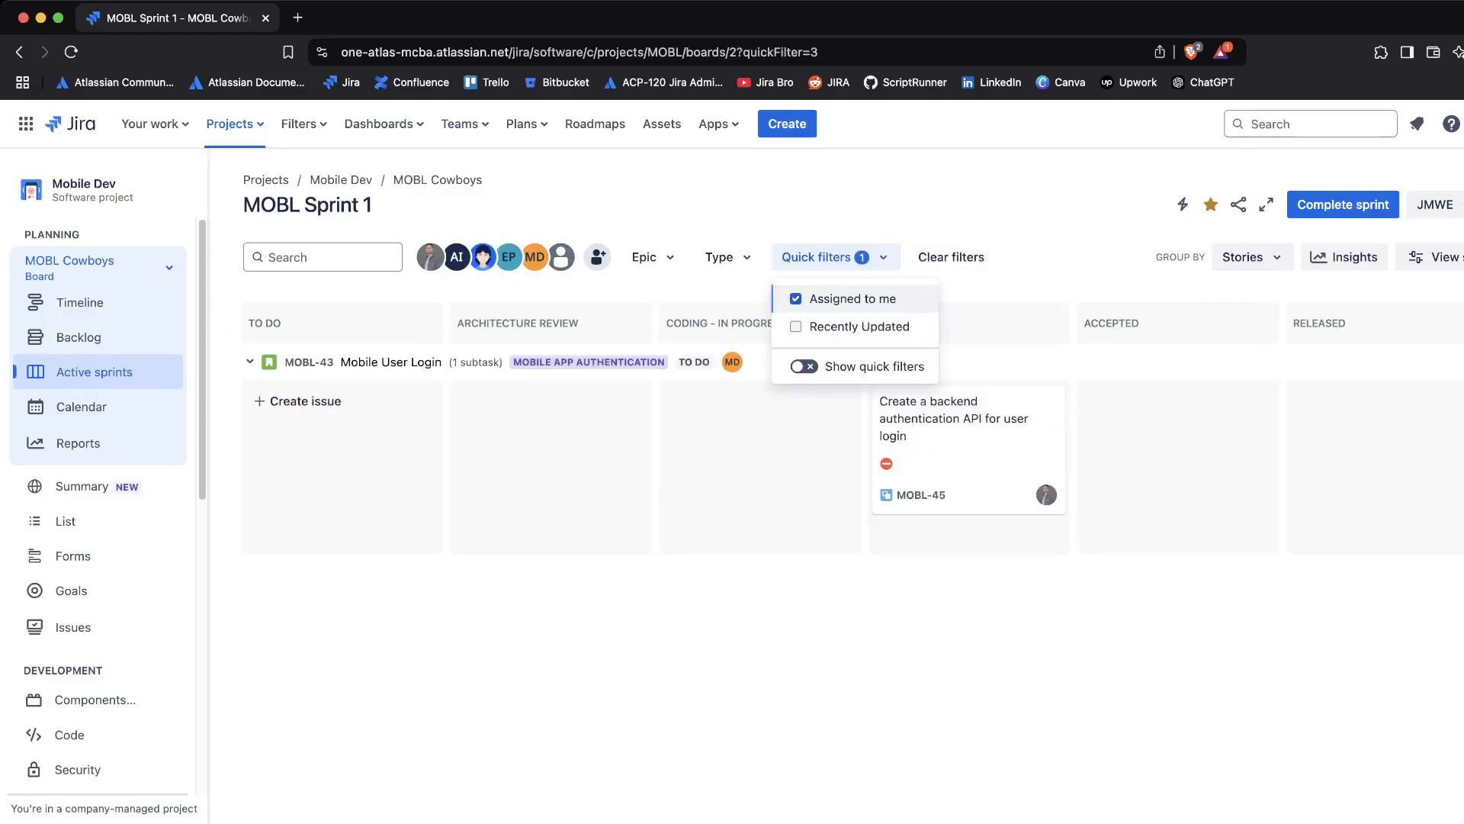
{"action": "key", "text": "Escape"}
{"action": "left_click", "coordinate": [836, 257]}
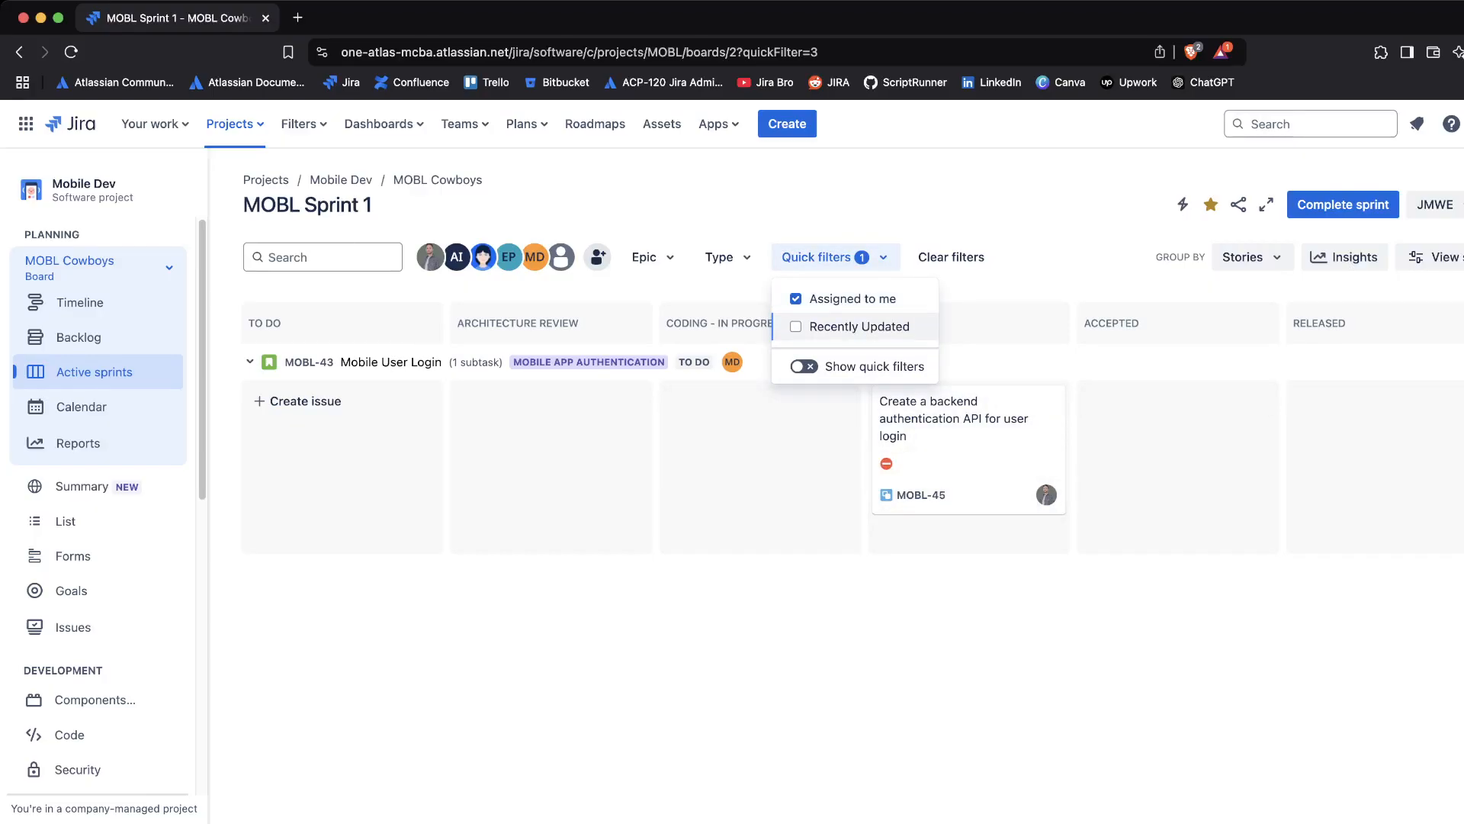
{"action": "key", "text": "Escape"}
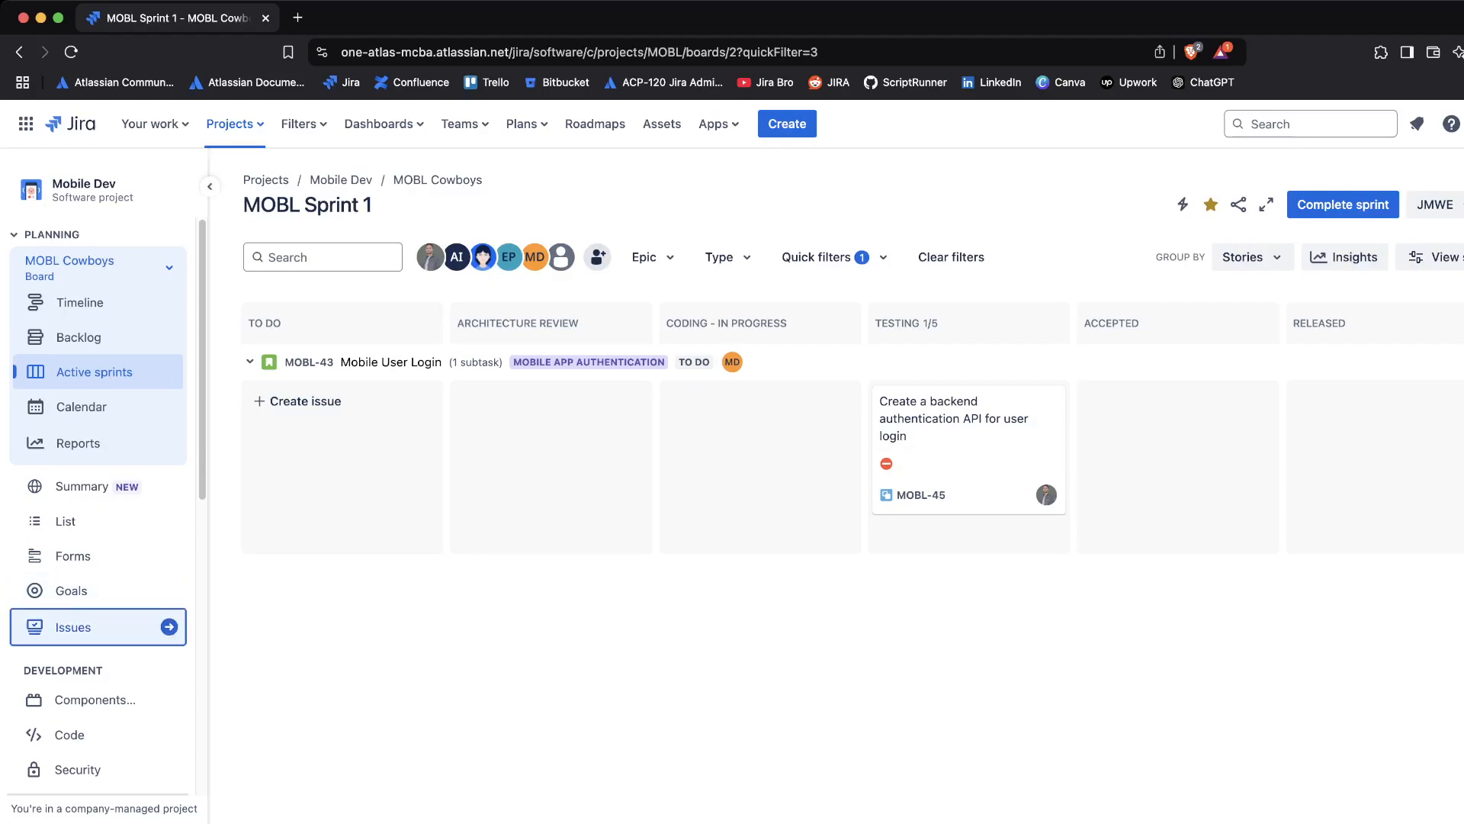
Open the project's Issues page and filter the issues by assignee Current User
{"action": "left_click", "coordinate": [169, 627]}
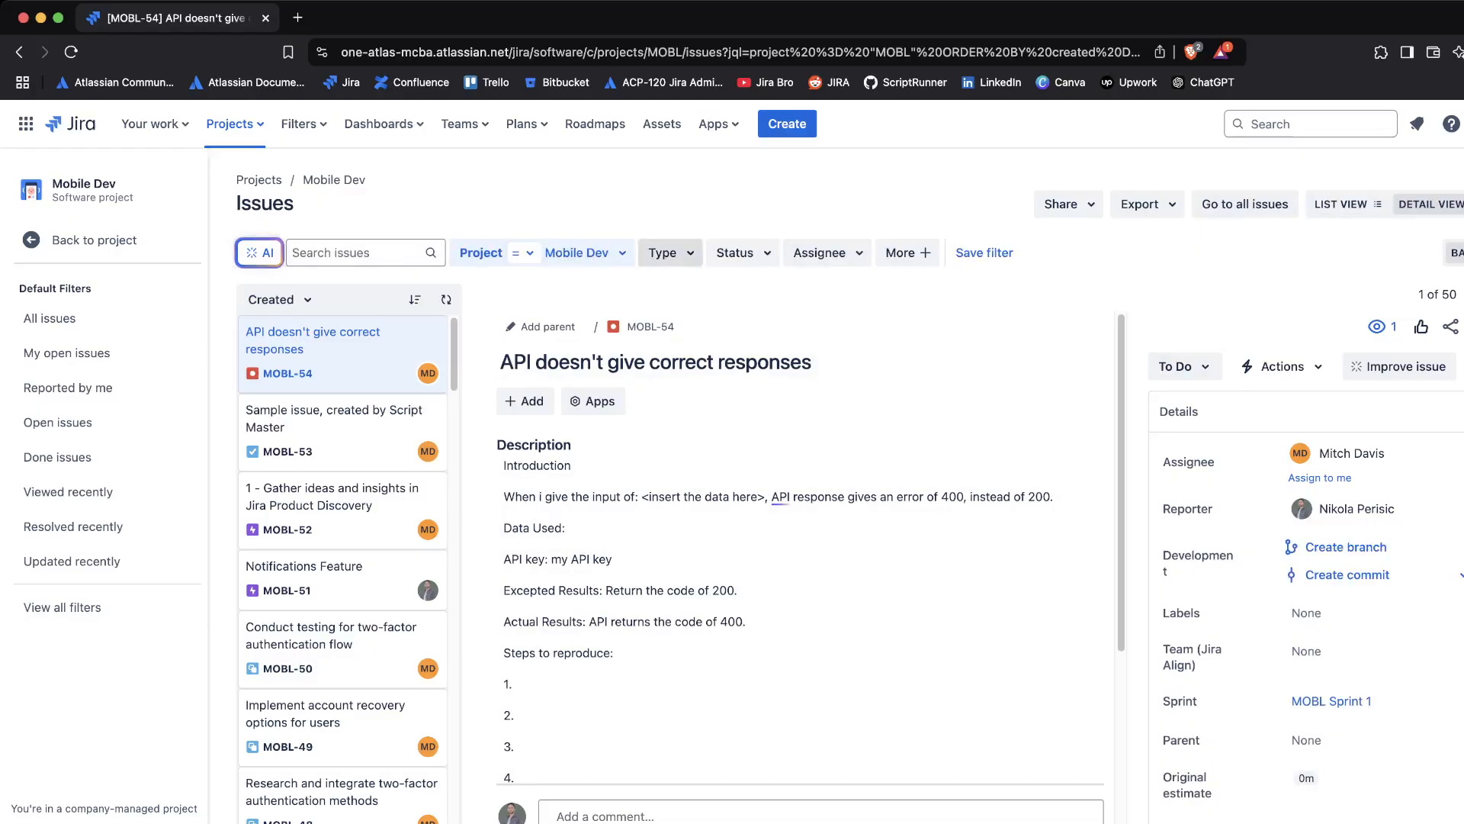
{"action": "left_click", "coordinate": [827, 252]}
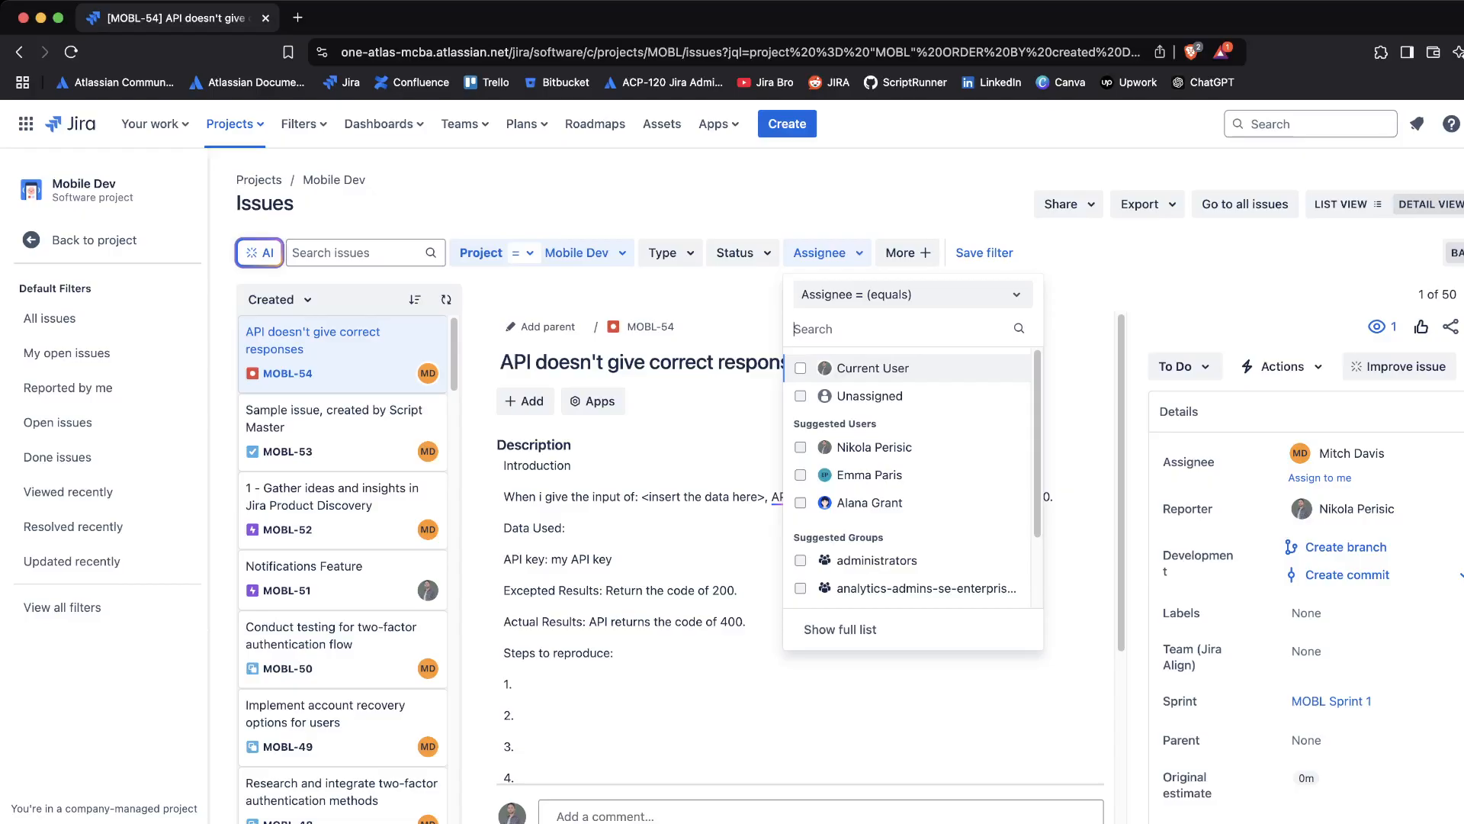
{"action": "left_click", "coordinate": [872, 368]}
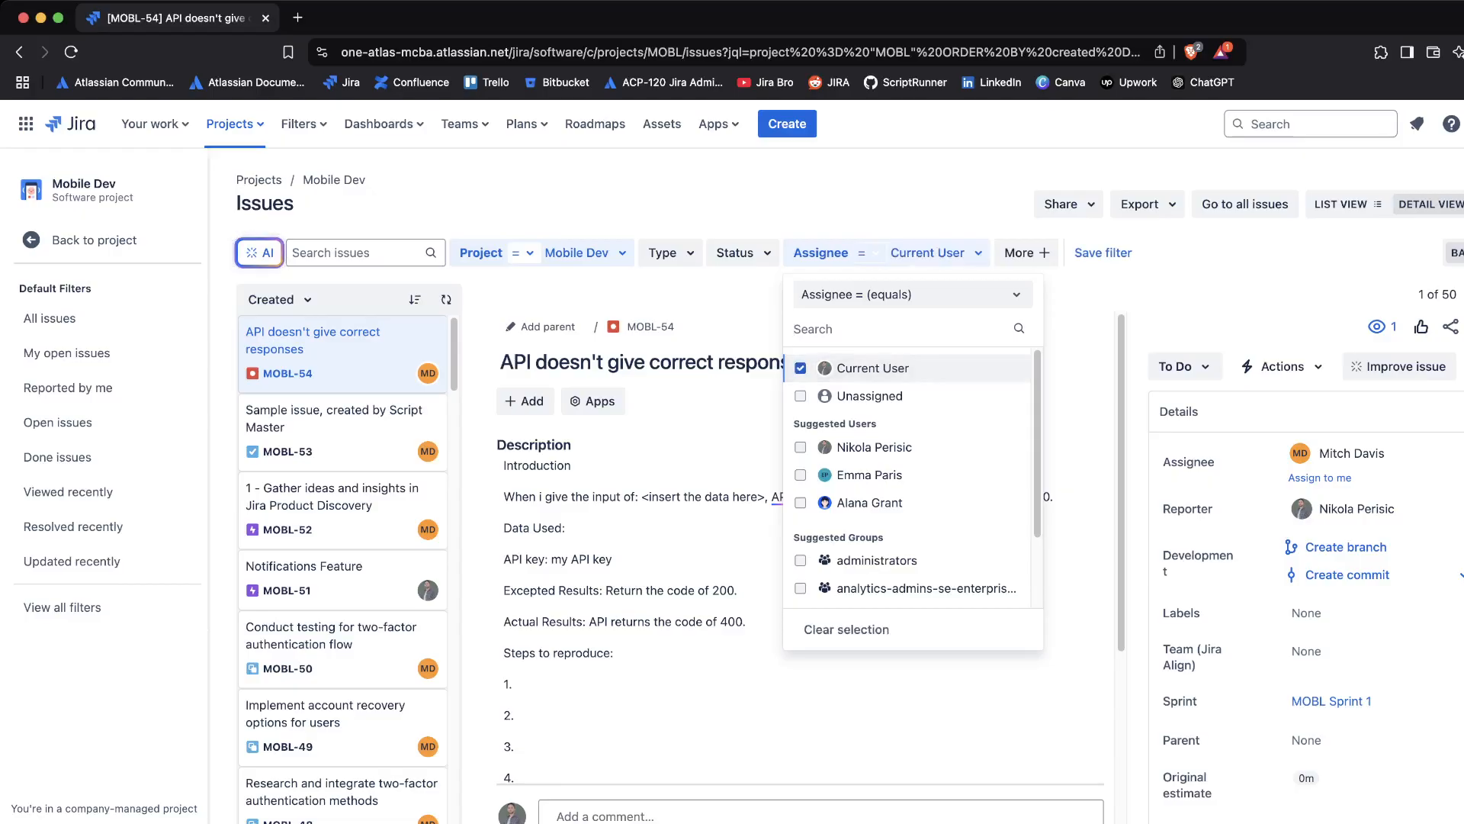
{"action": "key", "text": "Escape"}
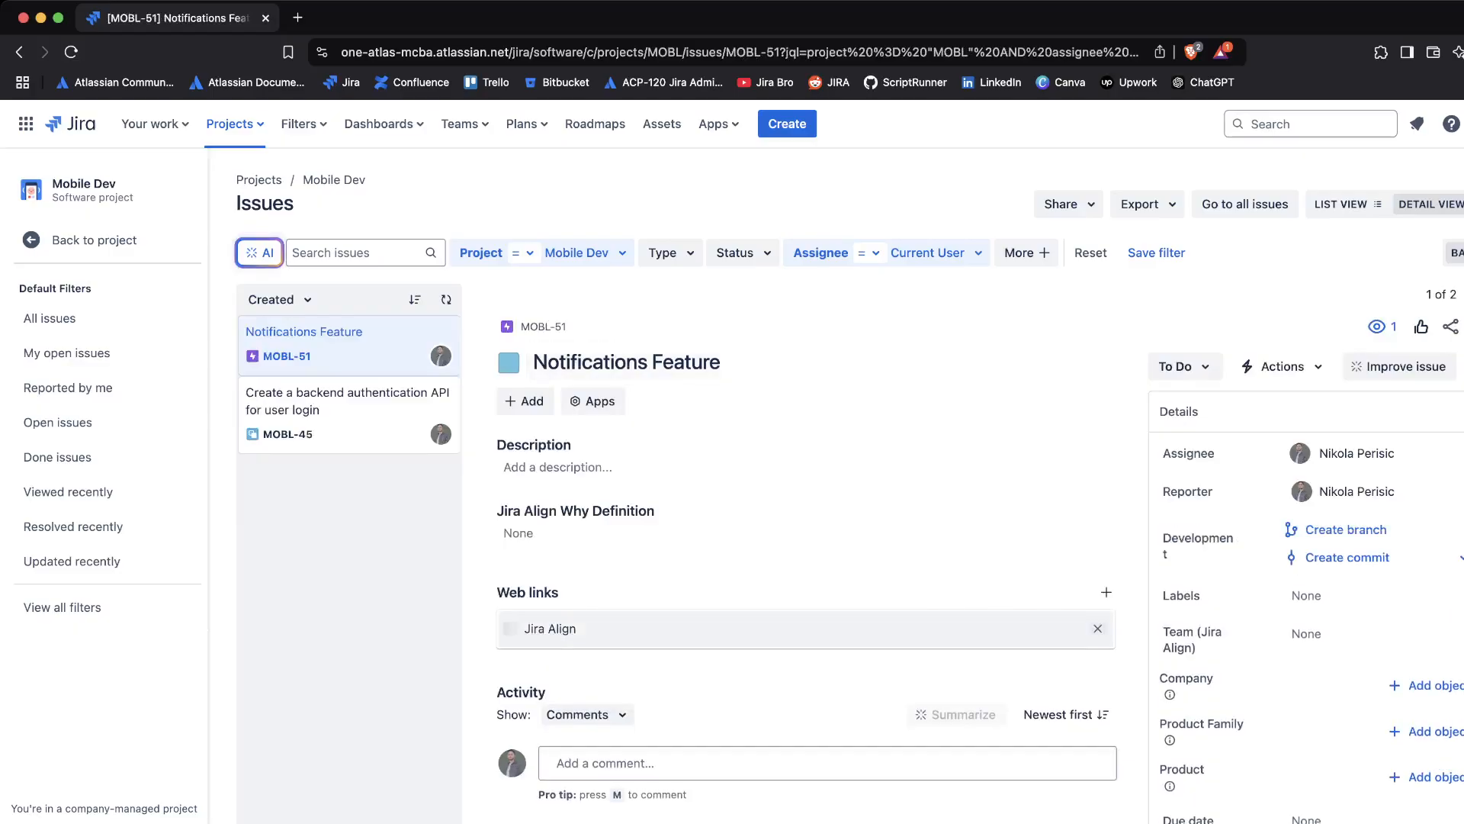
Open MOBL-45, Create a backend authentication API for user login, and review its linked issues and details
{"action": "left_click", "coordinate": [350, 415]}
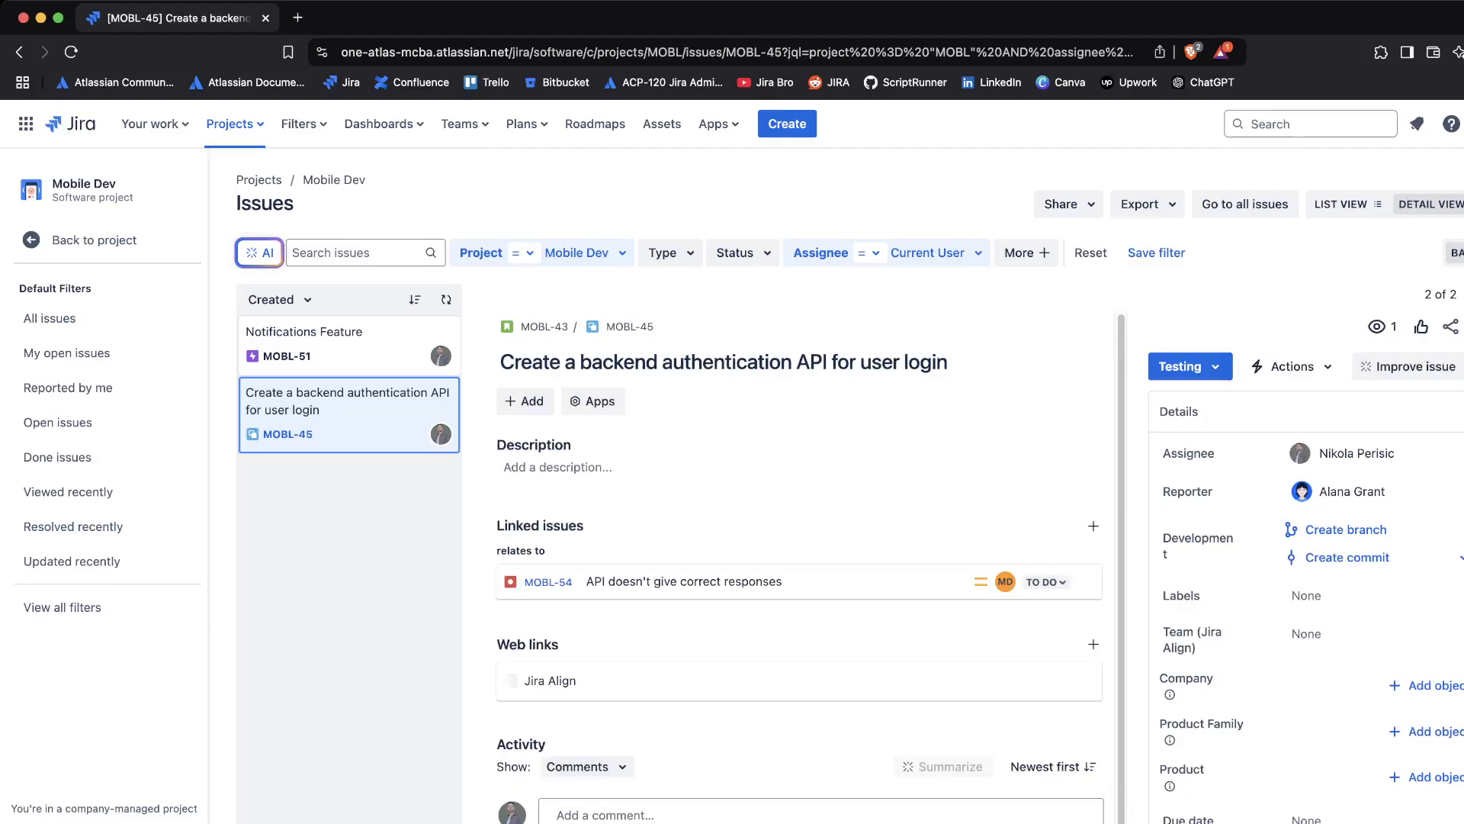
{"action": "scroll", "coordinate": [807, 569], "scroll_direction": "down", "scroll_amount": 1}
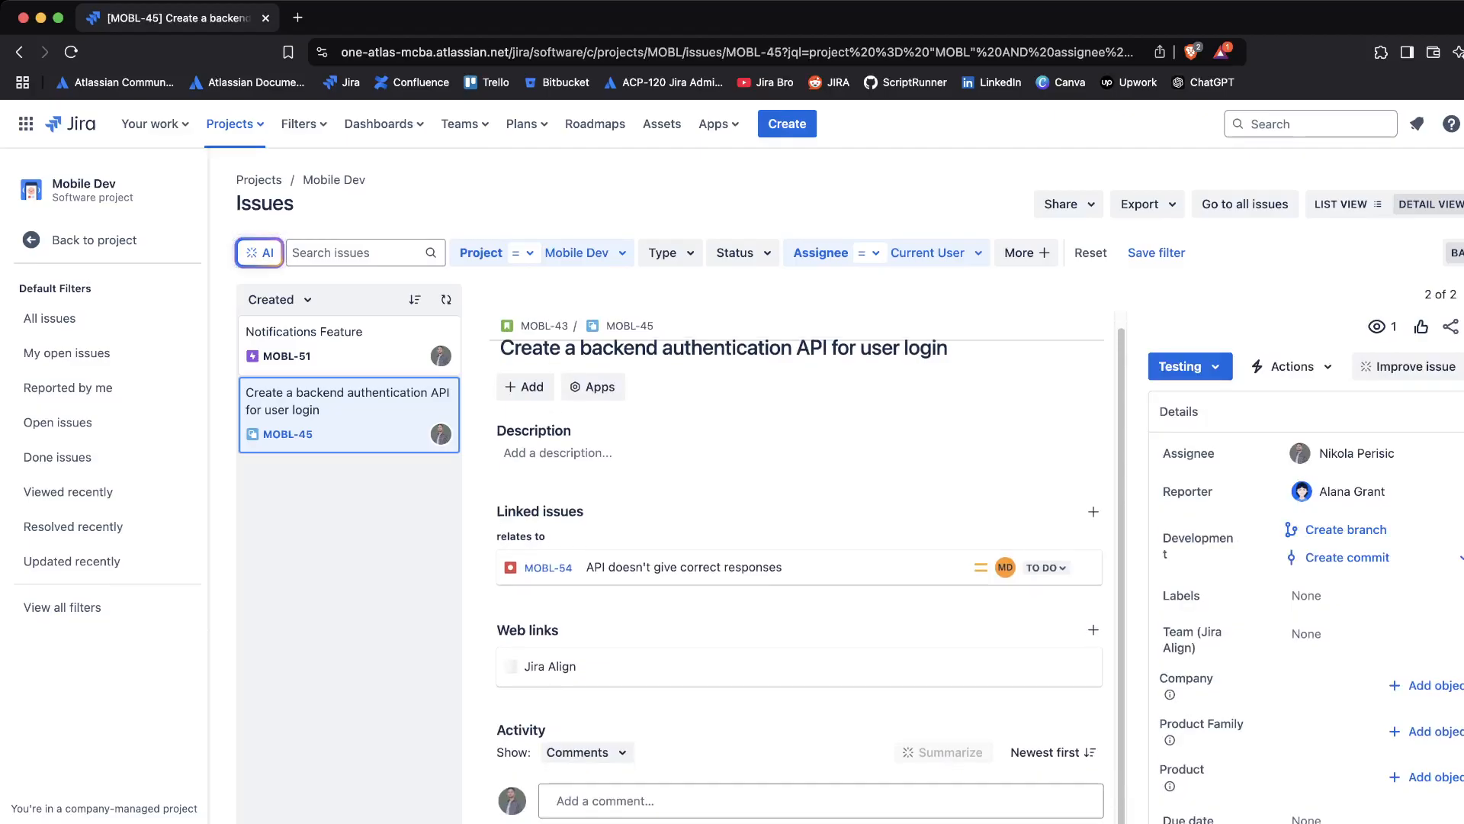
{"action": "scroll", "coordinate": [799, 568], "scroll_direction": "up", "scroll_amount": 1}
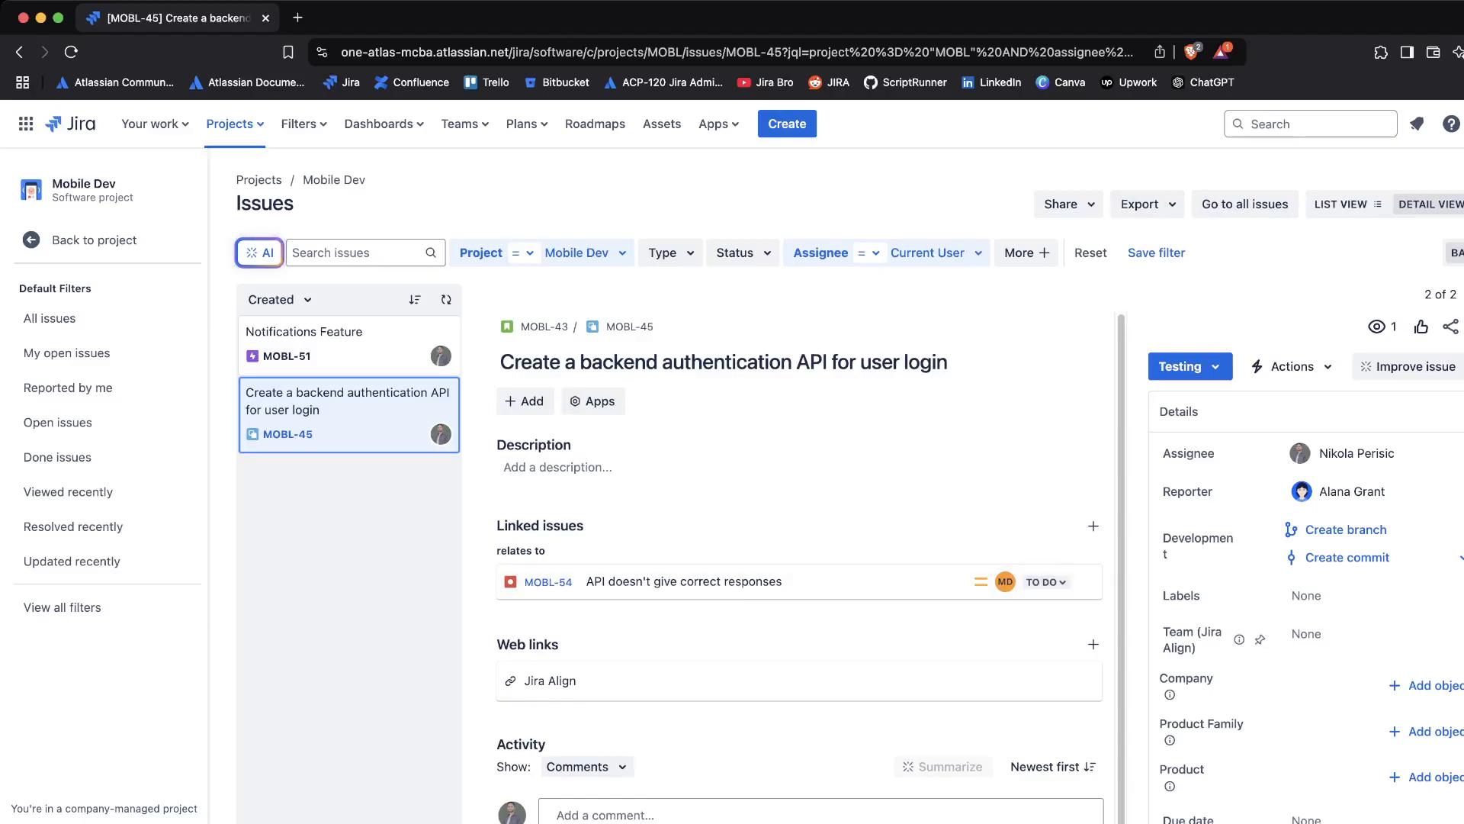
{"action": "scroll", "coordinate": [1305, 595], "scroll_direction": "down", "scroll_amount": 2}
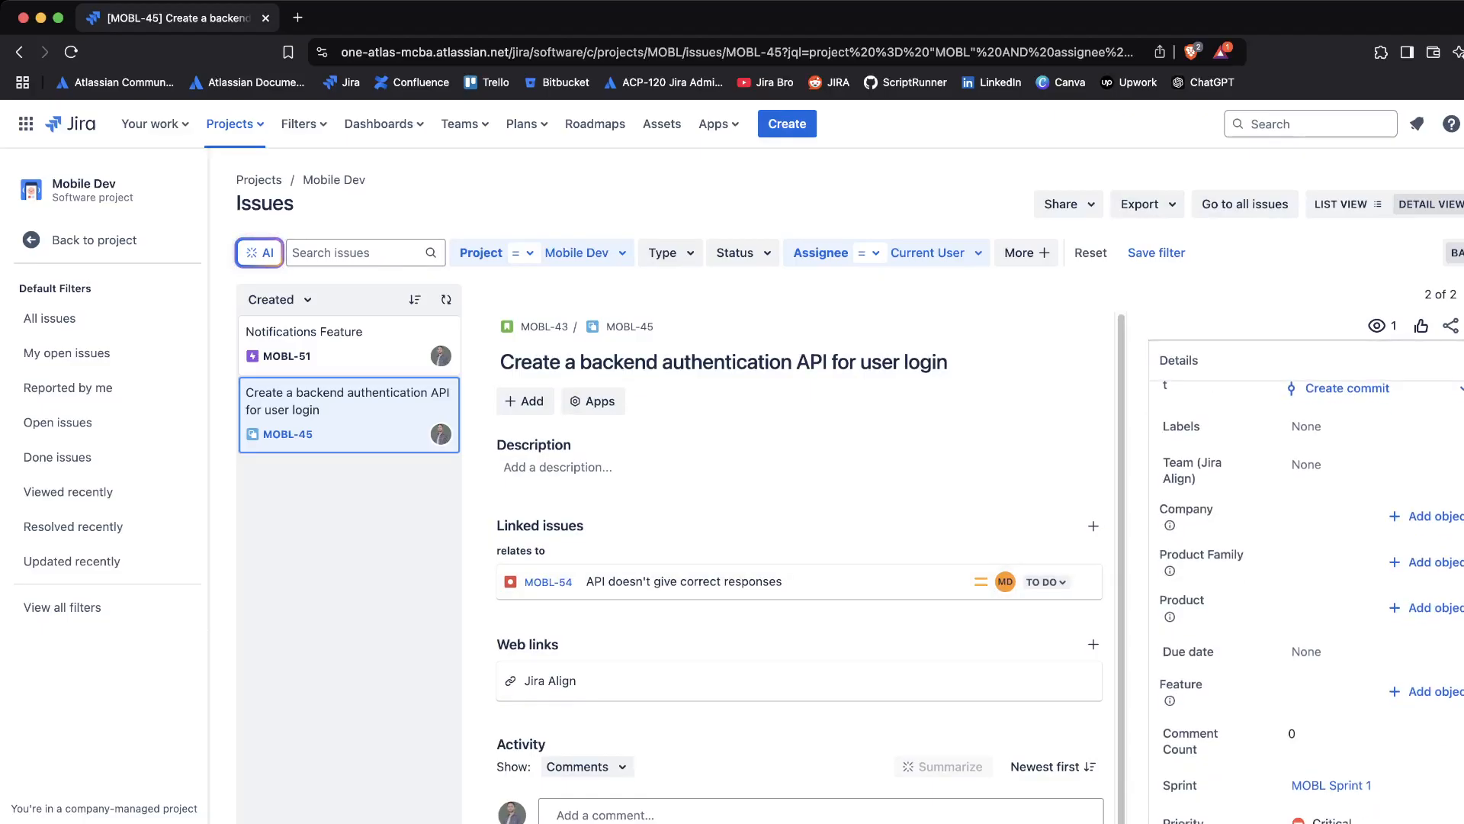
{"action": "scroll", "coordinate": [1306, 595], "scroll_direction": "up", "scroll_amount": 2}
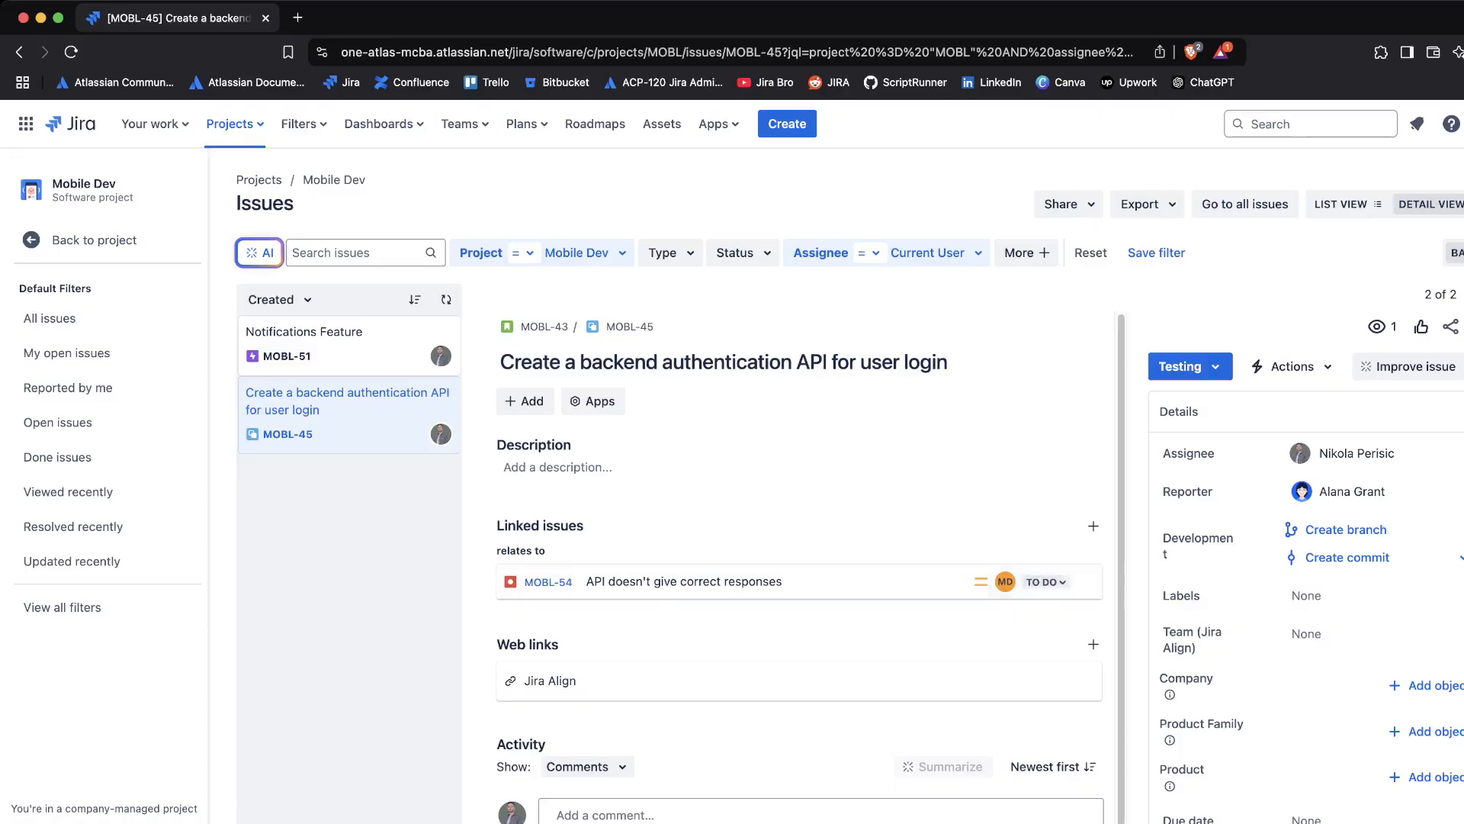
Open the linked bug MOBL-54 and reassign it to the team member who reported MOBL-45
{"action": "left_click", "coordinate": [683, 582]}
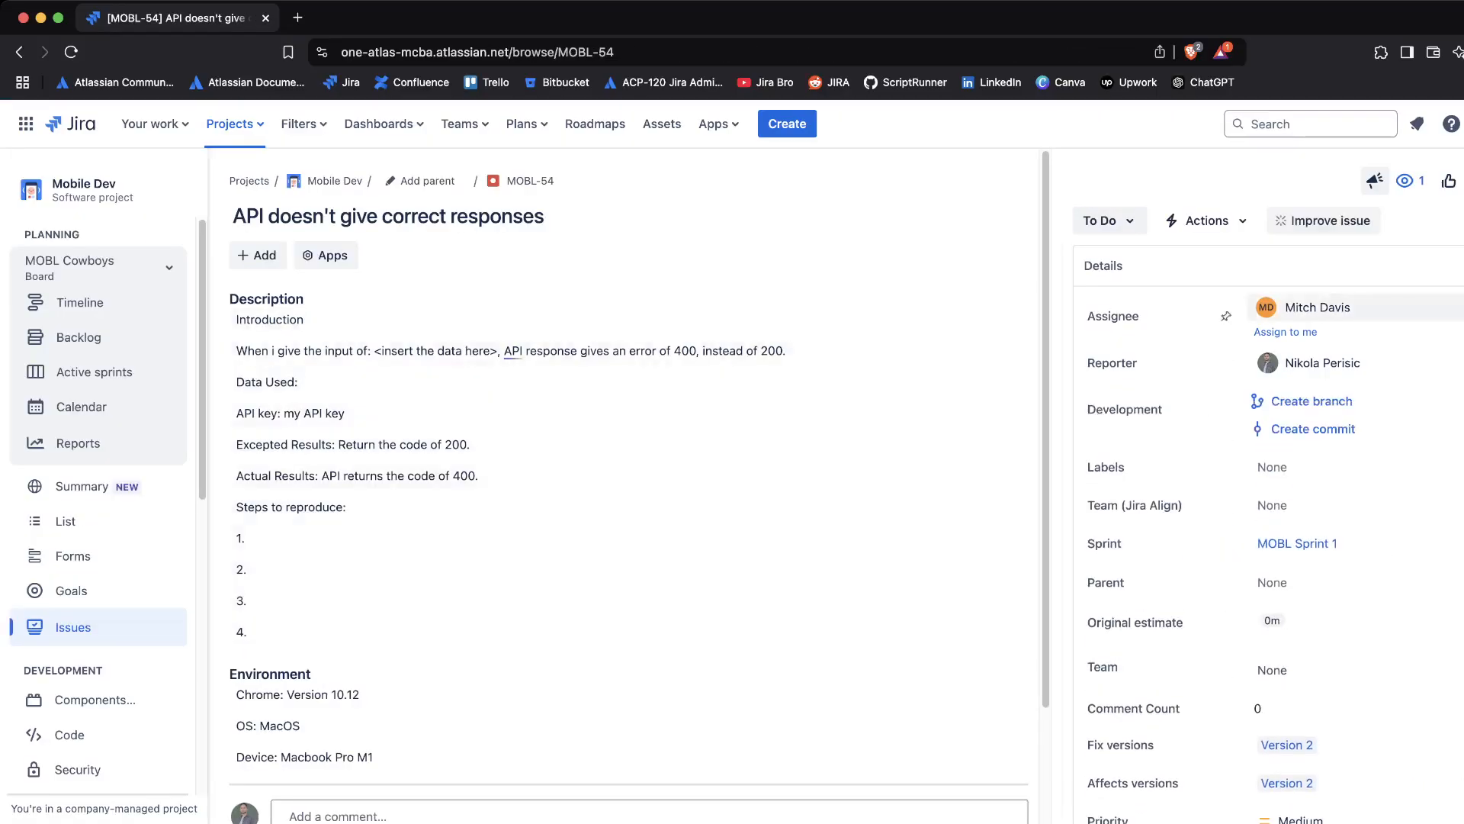
{"action": "left_click", "coordinate": [1357, 308]}
{"action": "scroll", "coordinate": [1357, 492], "scroll_direction": "down", "scroll_amount": 4}
{"action": "scroll", "coordinate": [1343, 495], "scroll_direction": "down", "scroll_amount": 3}
{"action": "left_click", "coordinate": [1342, 518]}
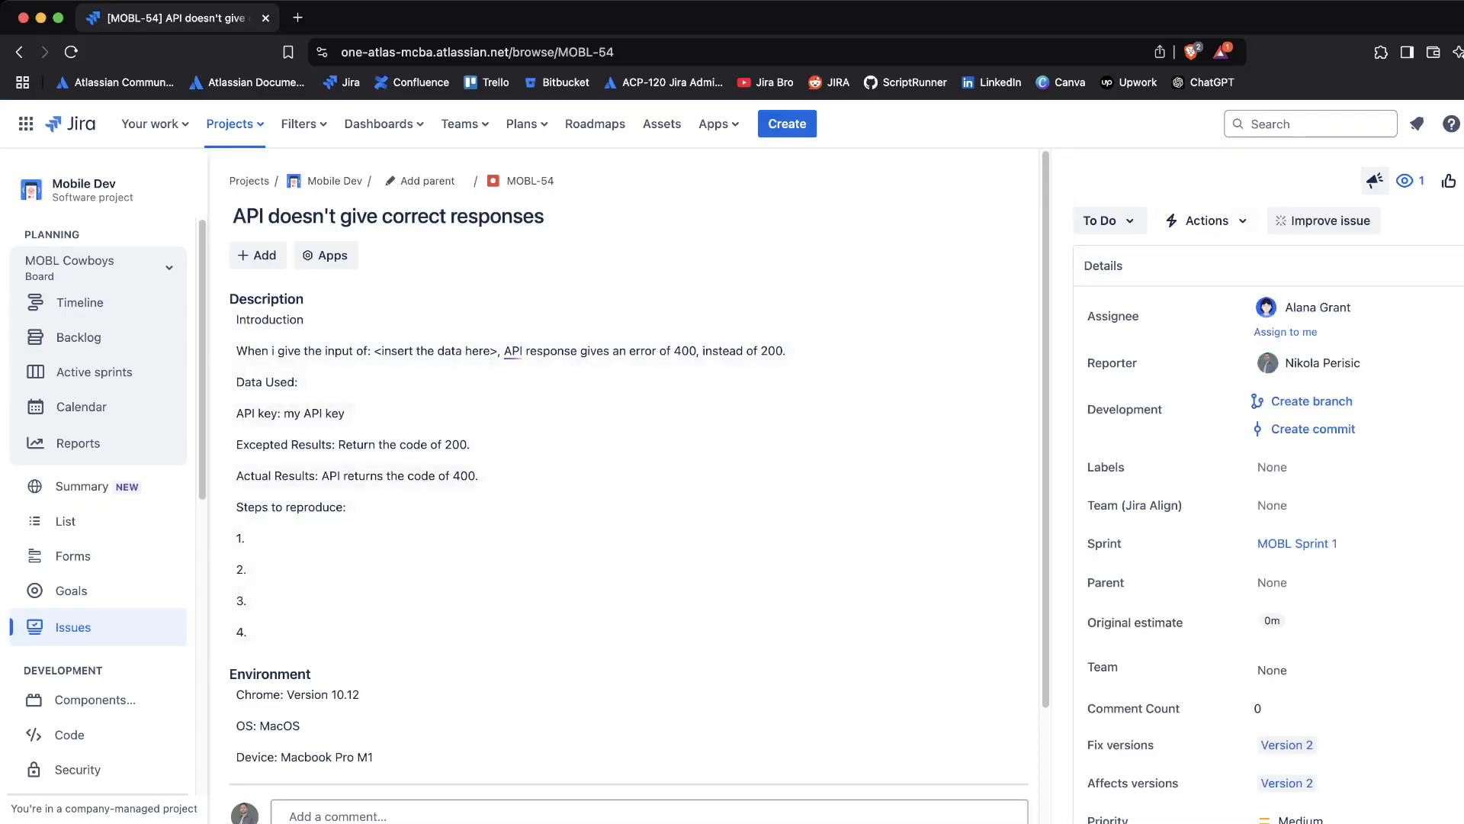
Return from the bug to the project's active sprint board, MOBL Sprint 1
{"action": "left_click", "coordinate": [19, 51]}
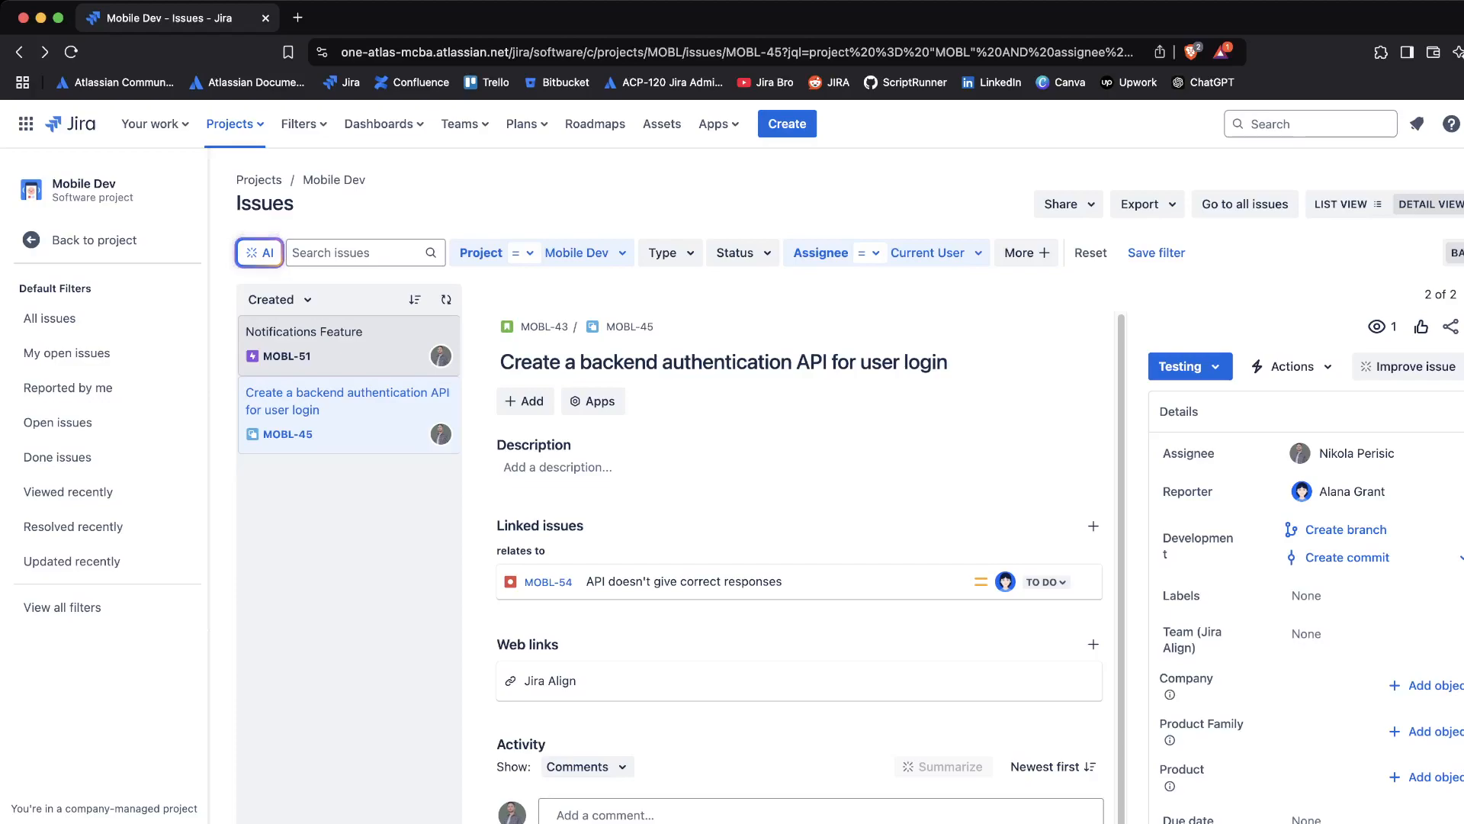
{"action": "left_click", "coordinate": [94, 239]}
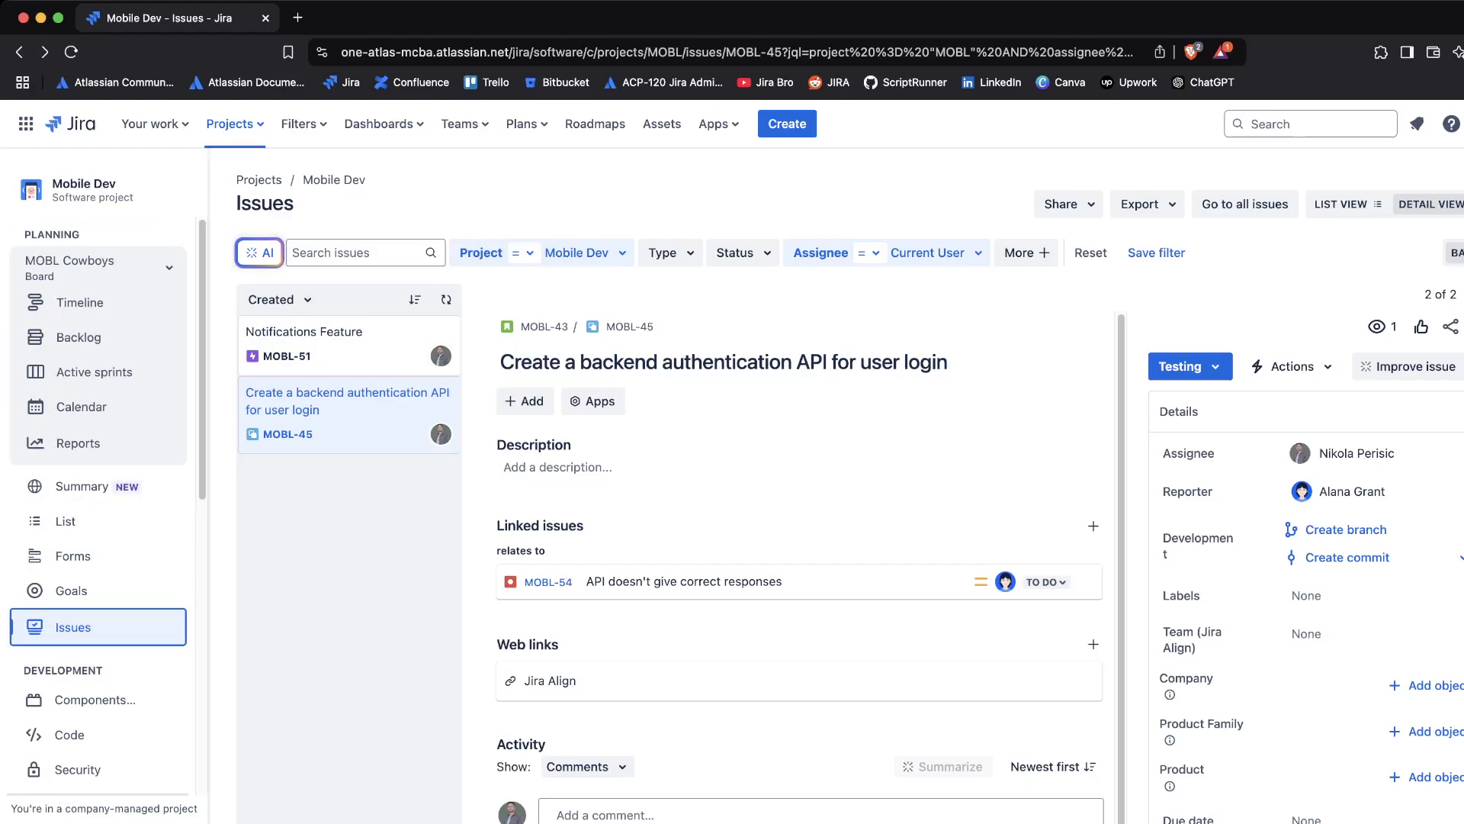
{"action": "left_click", "coordinate": [94, 372]}
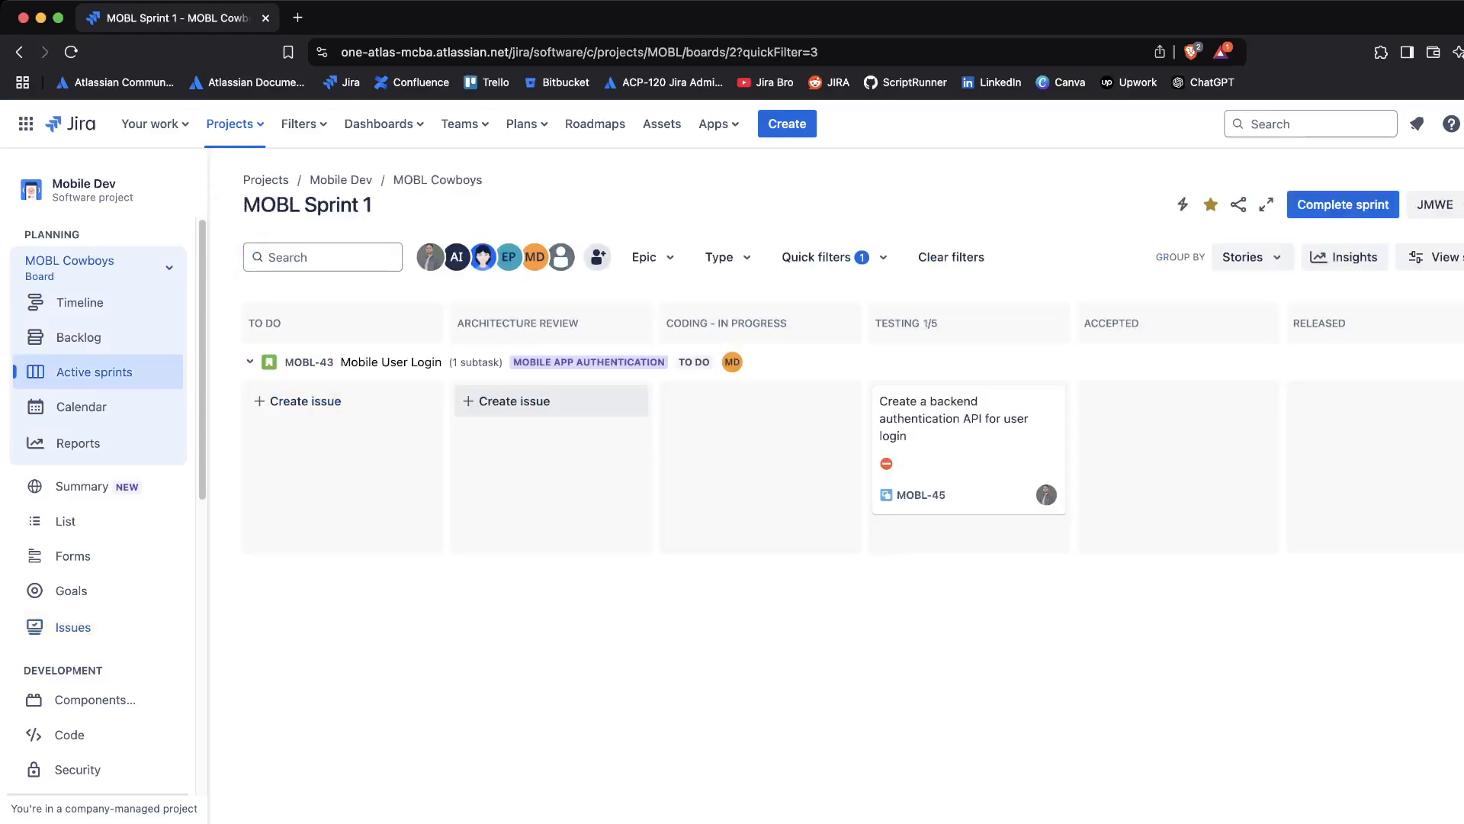
{"action": "scroll", "coordinate": [99, 504], "scroll_direction": "down", "scroll_amount": 3}
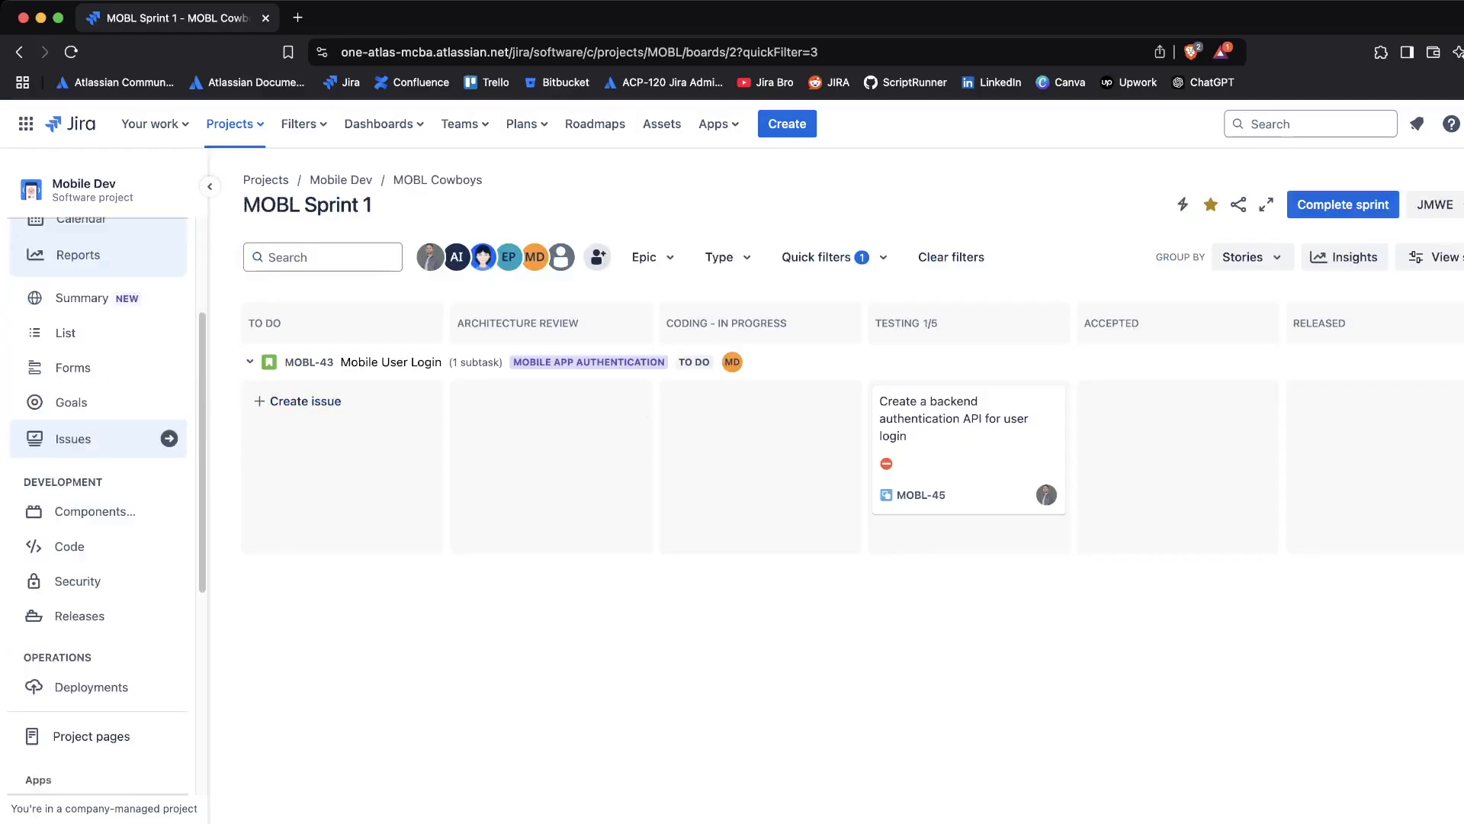
{"action": "scroll", "coordinate": [99, 534], "scroll_direction": "down", "scroll_amount": 5}
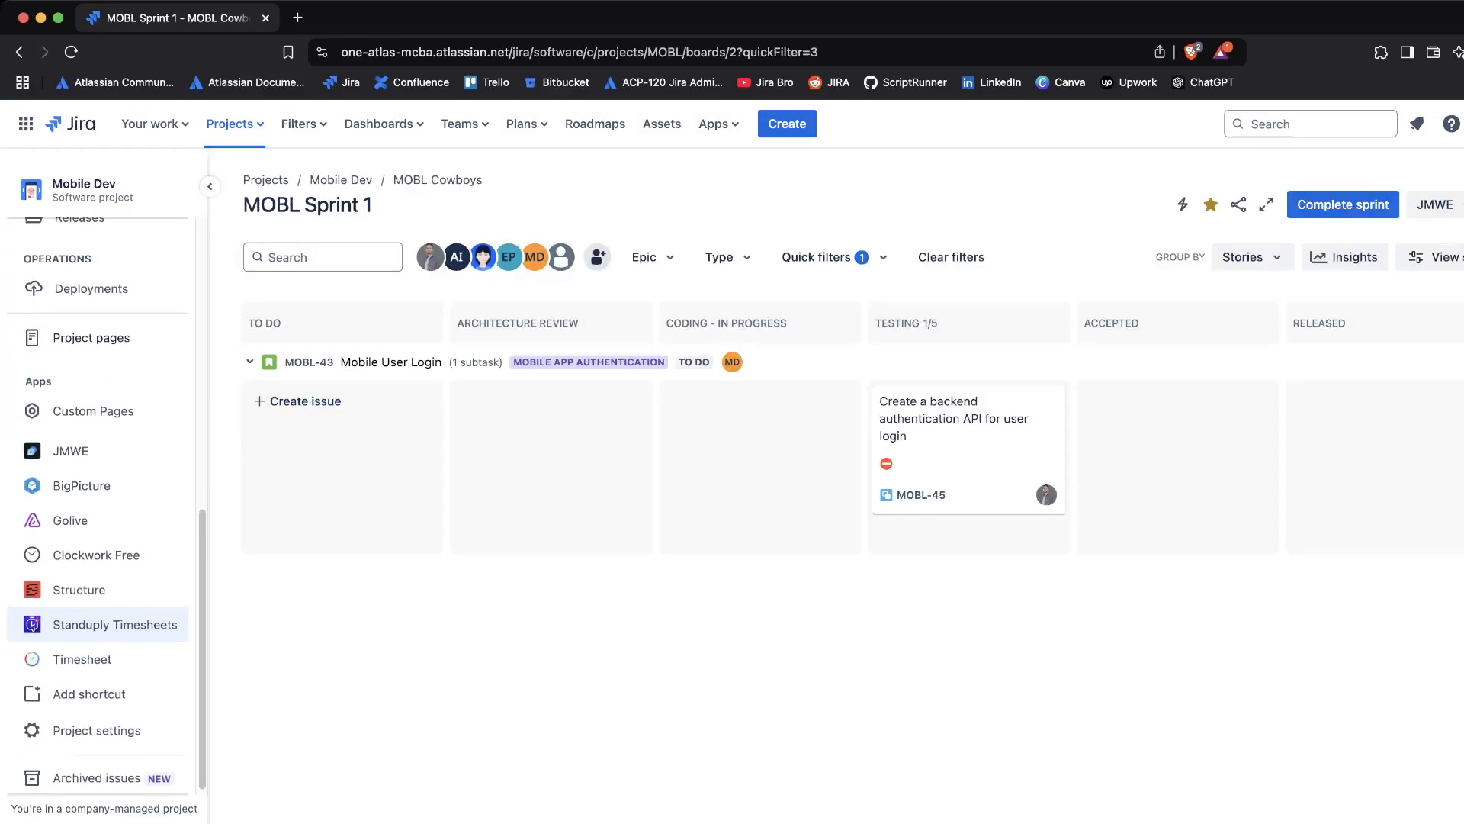
{"action": "scroll", "coordinate": [99, 614], "scroll_direction": "up", "scroll_amount": 1}
{"action": "scroll", "coordinate": [99, 610], "scroll_direction": "down", "scroll_amount": 1}
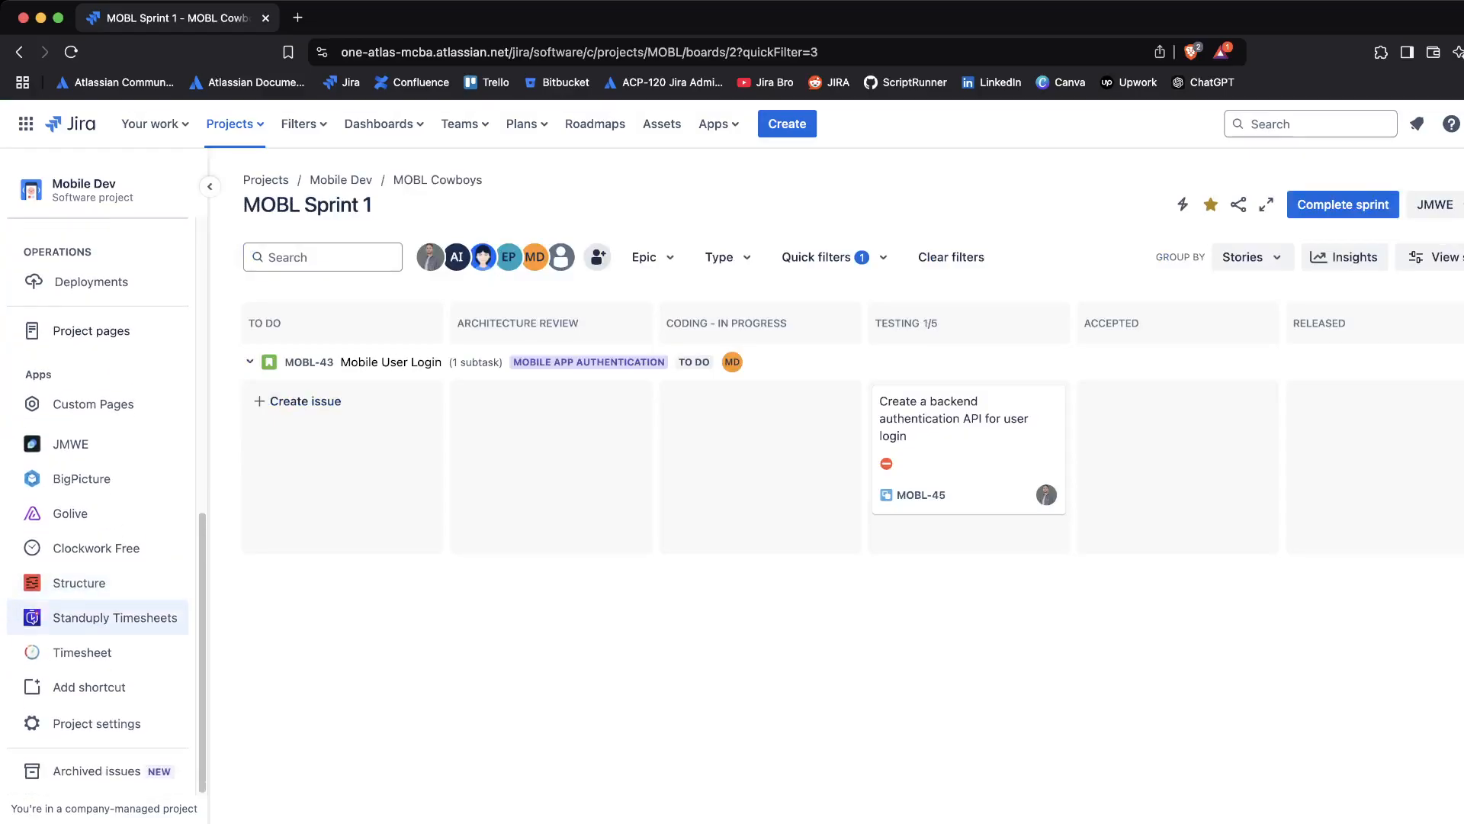
{"action": "scroll", "coordinate": [99, 610], "scroll_direction": "up", "scroll_amount": 8}
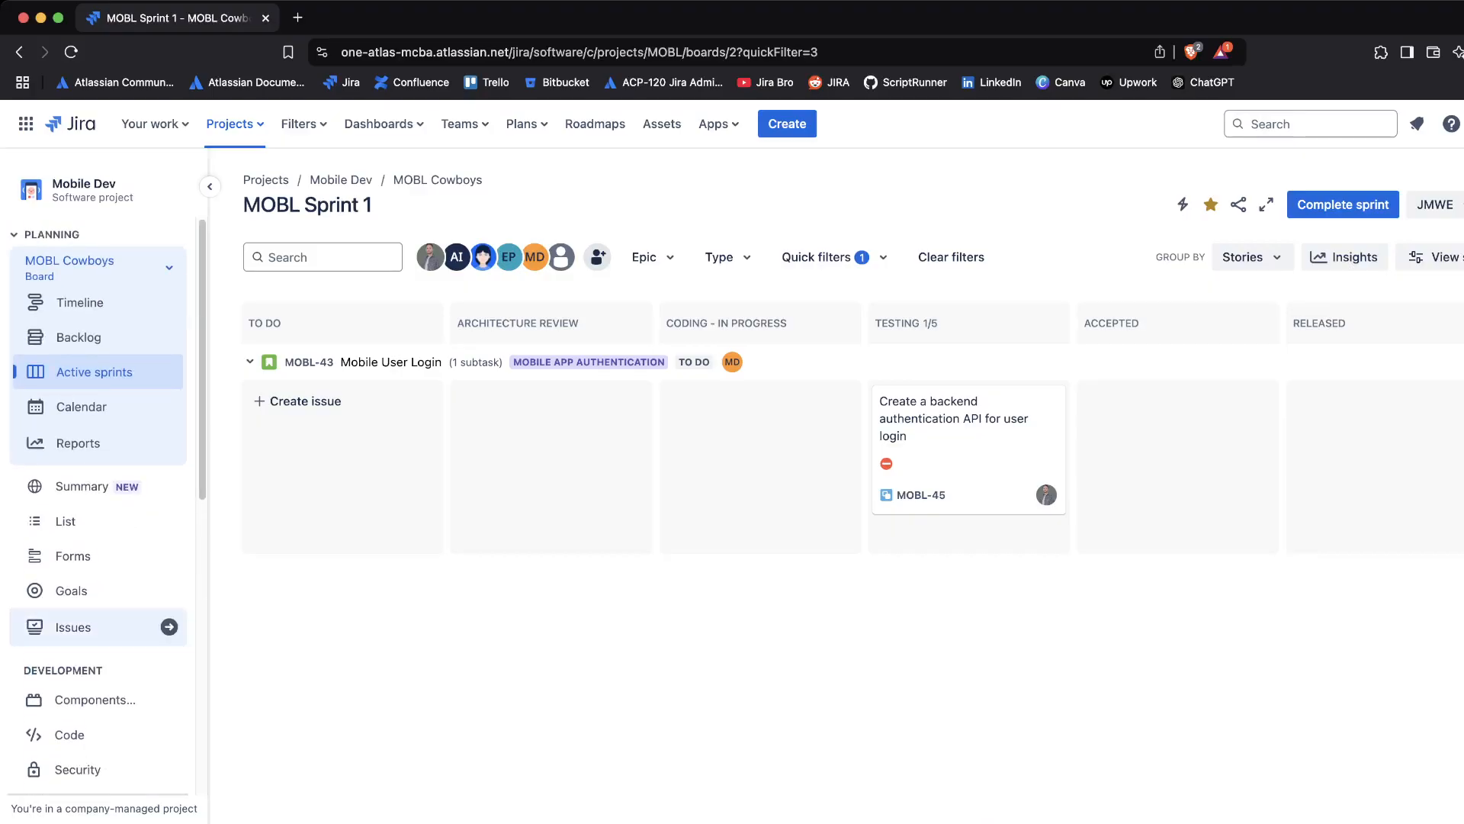